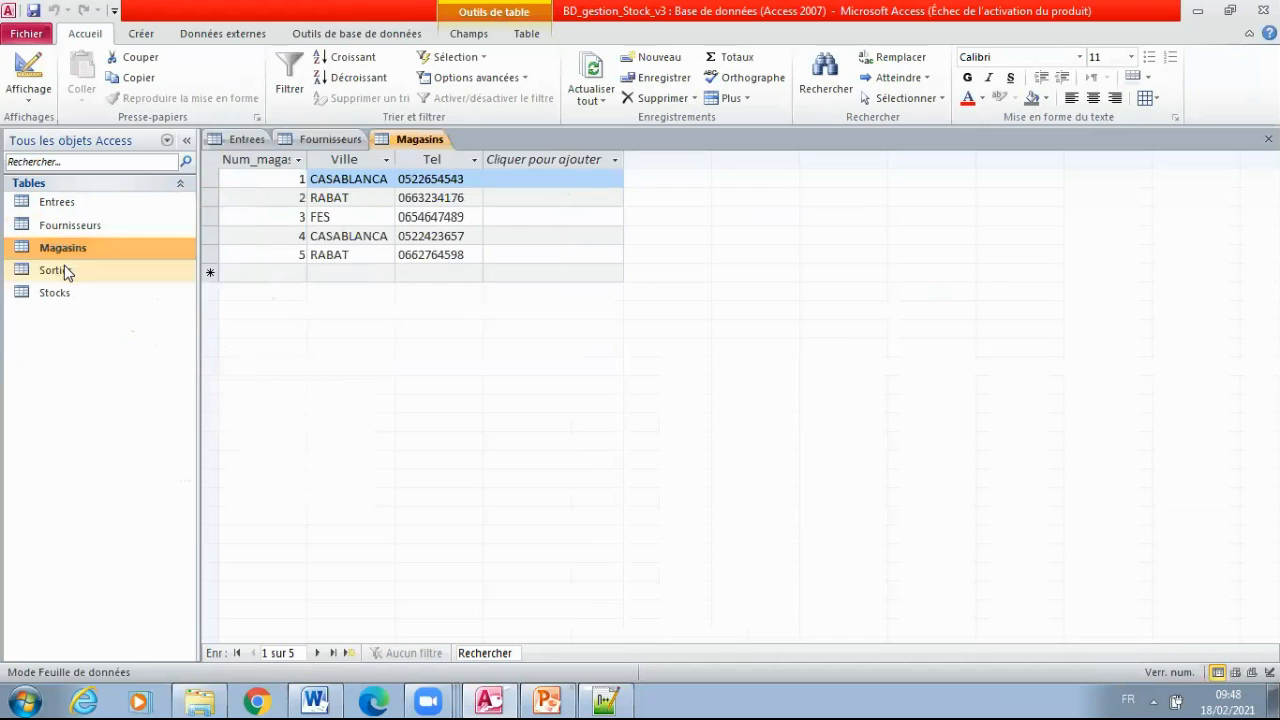
Open the Sorties and Stocks tables to view their records, and try to open Fournisseurs in design view
{"action": "double_click", "coordinate": [55, 270]}
{"action": "double_click", "coordinate": [55, 292]}
{"action": "left_click", "coordinate": [72, 227]}
{"action": "right_click", "coordinate": [72, 228]}
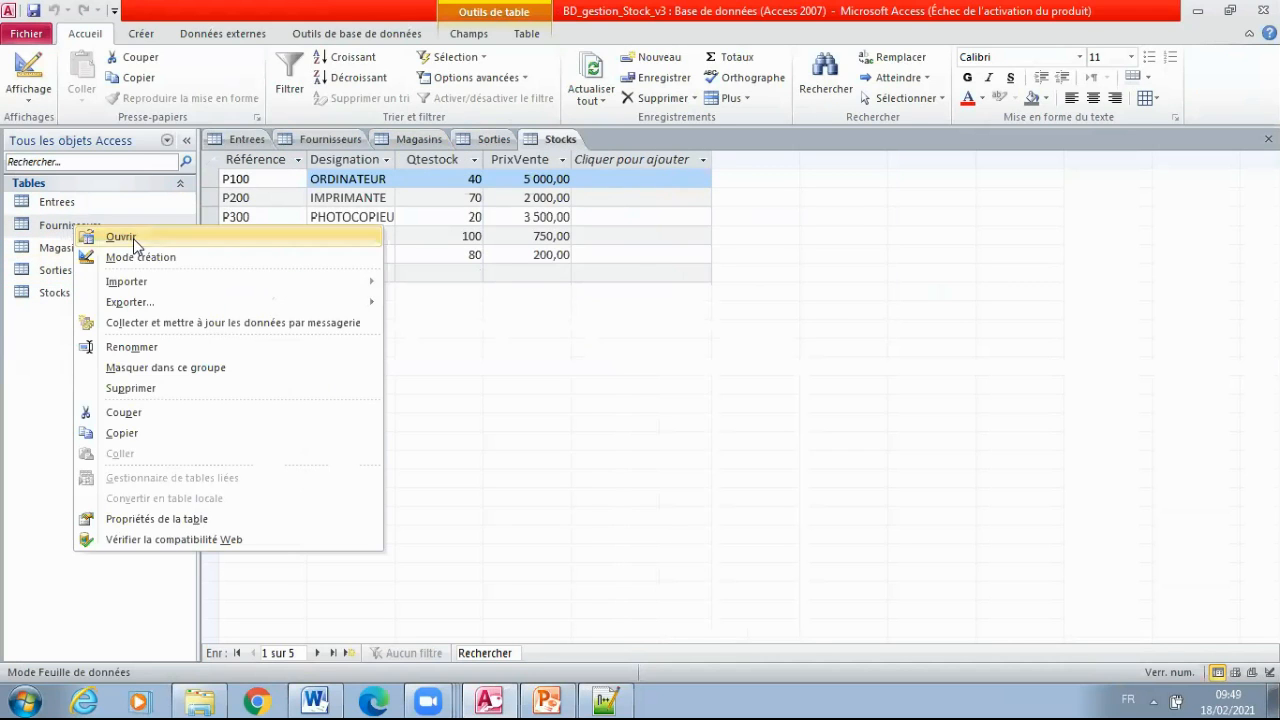
{"action": "double_click", "coordinate": [148, 256]}
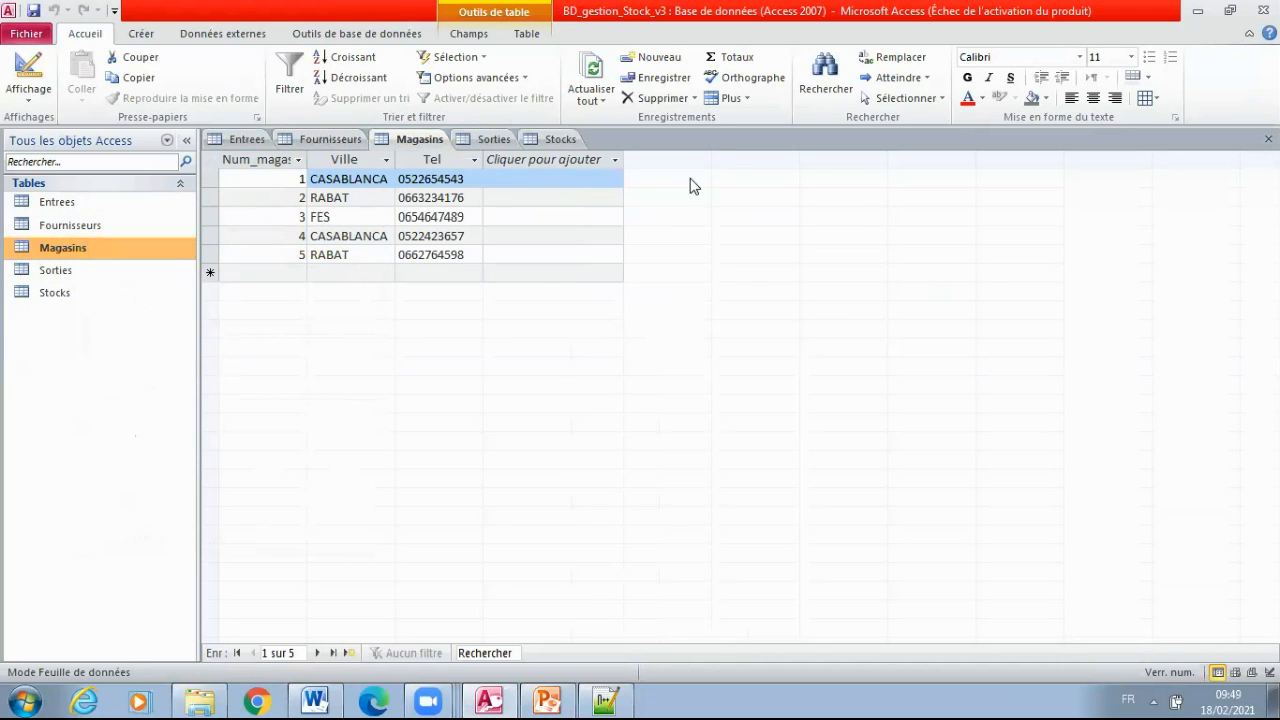
Close all the open table datasheets
{"action": "left_click", "coordinate": [1268, 139]}
{"action": "left_click", "coordinate": [1268, 139]}
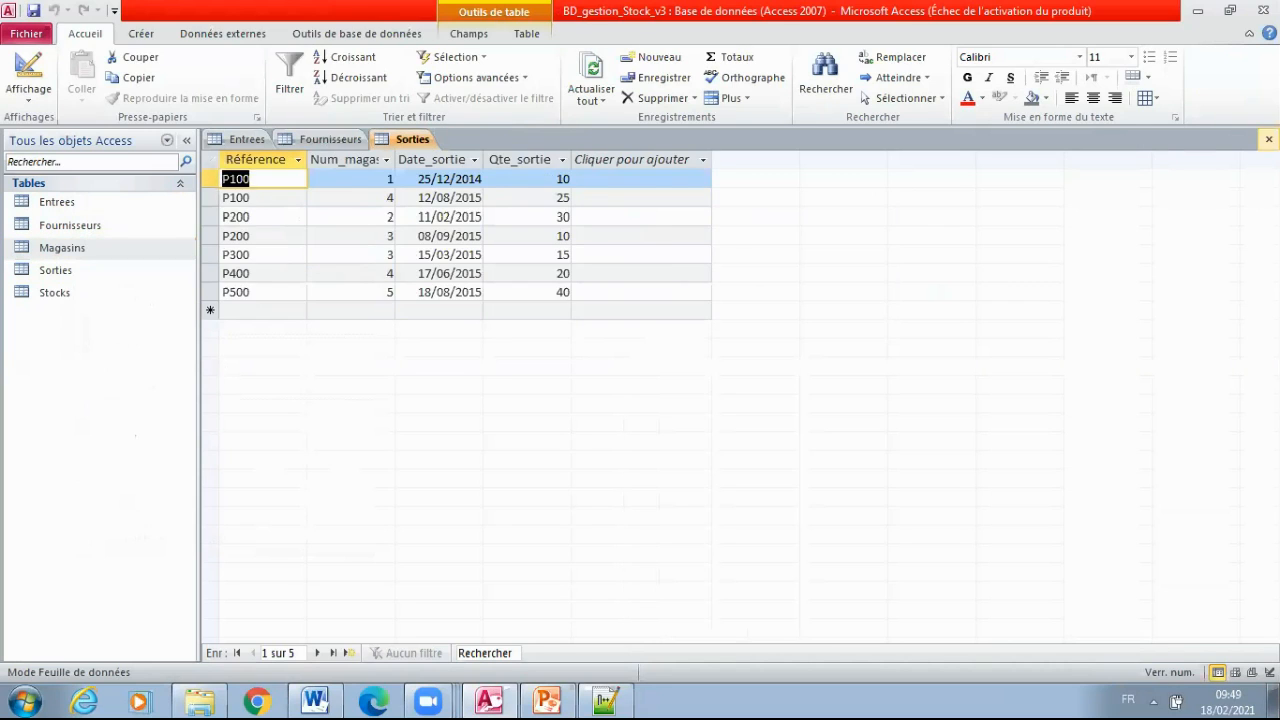
{"action": "left_click", "coordinate": [1268, 139]}
{"action": "left_click", "coordinate": [1268, 139]}
{"action": "left_click", "coordinate": [1268, 139]}
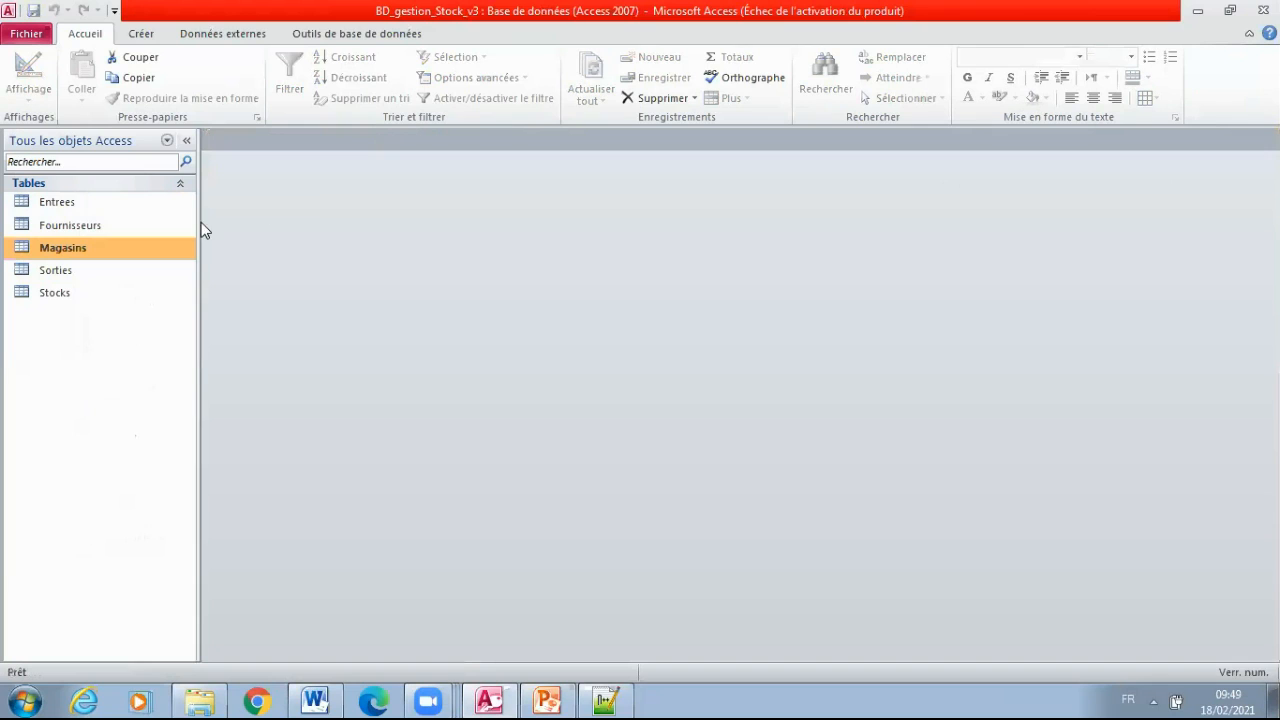
Open the Fournisseurs table in design view and examine its primary key and field data types
{"action": "right_click", "coordinate": [92, 224]}
{"action": "left_click", "coordinate": [217, 260]}
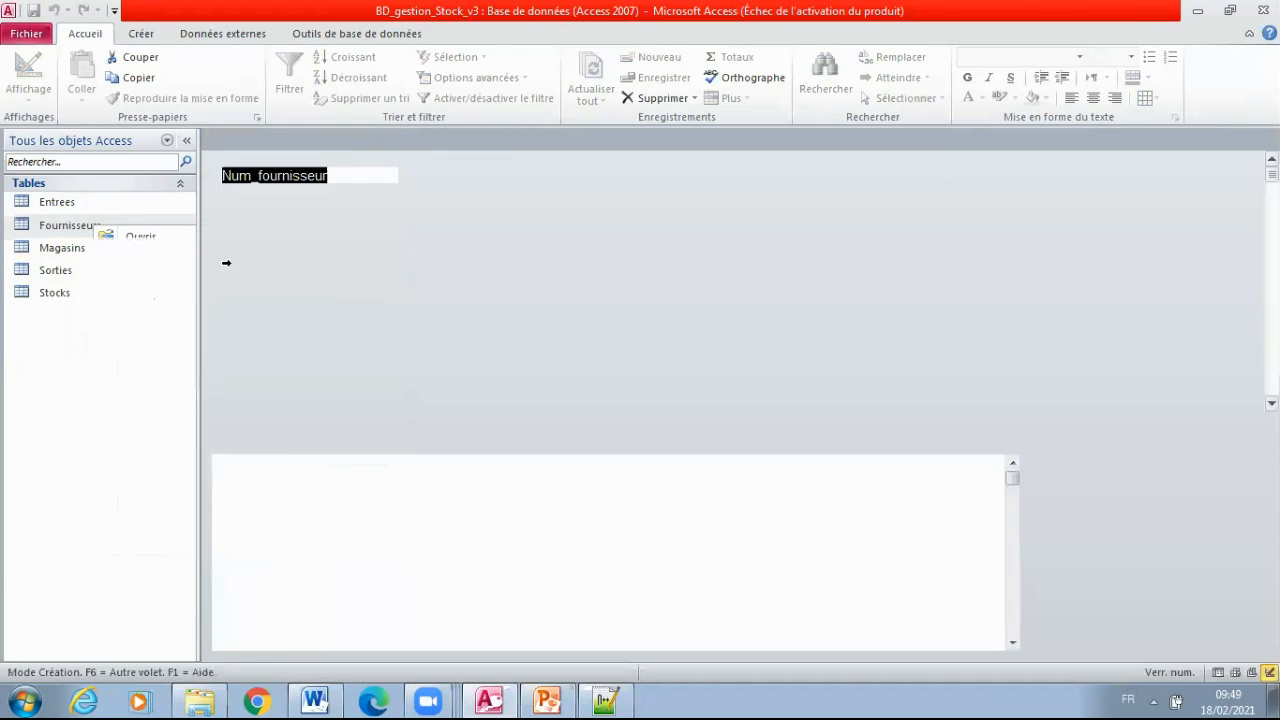
{"action": "left_click", "coordinate": [404, 176]}
{"action": "left_click", "coordinate": [450, 212]}
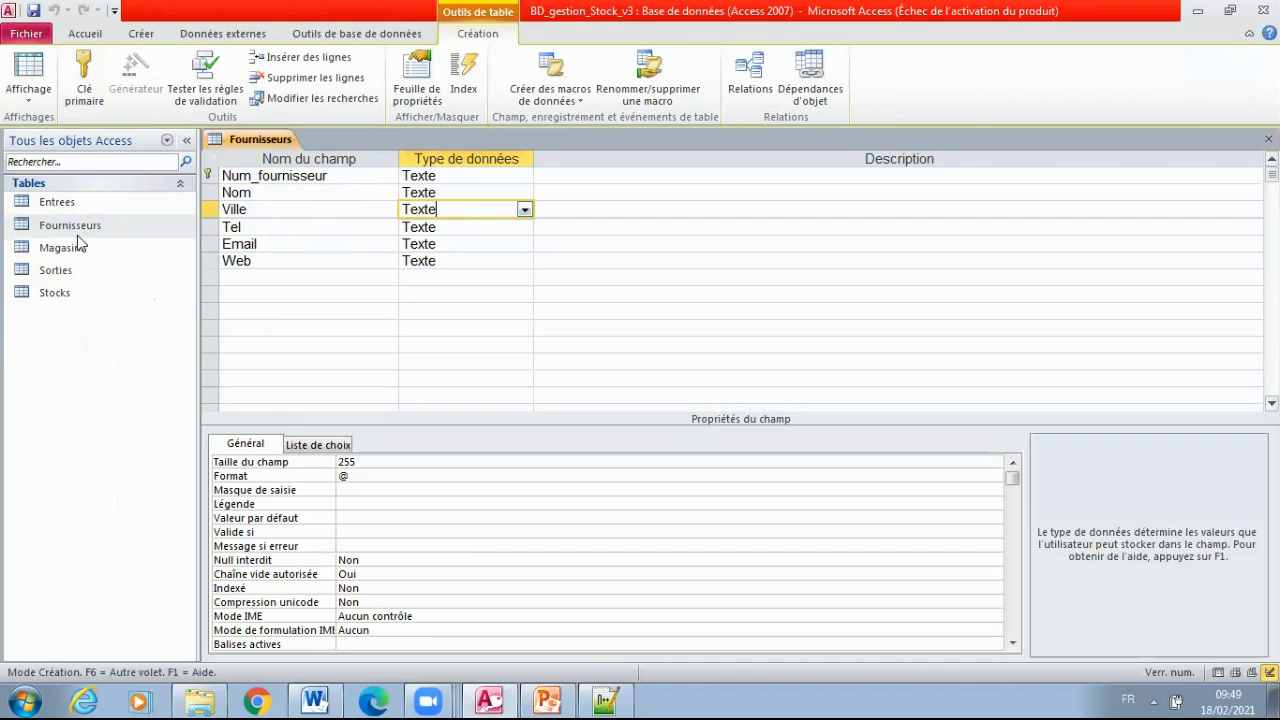
Open the Stocks and Magasins tables in design view and examine their primary keys and fields
{"action": "right_click", "coordinate": [62, 292]}
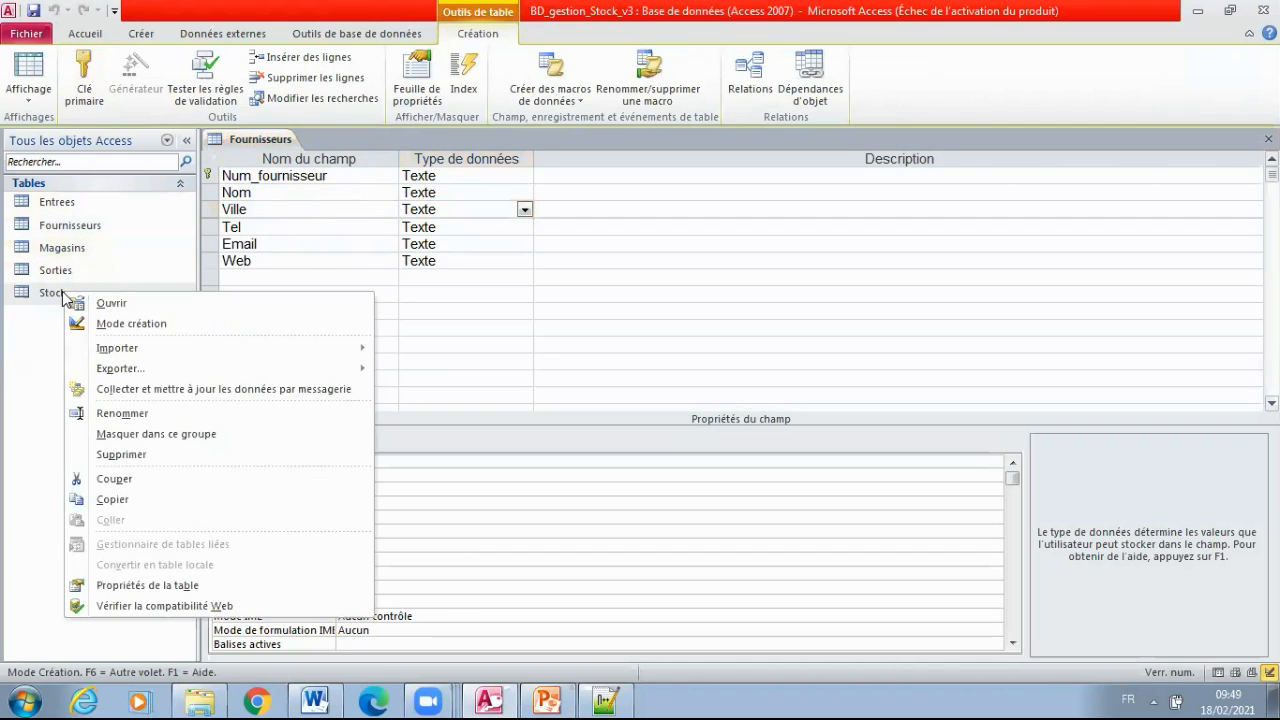
{"action": "left_click", "coordinate": [131, 323]}
{"action": "left_click", "coordinate": [248, 175]}
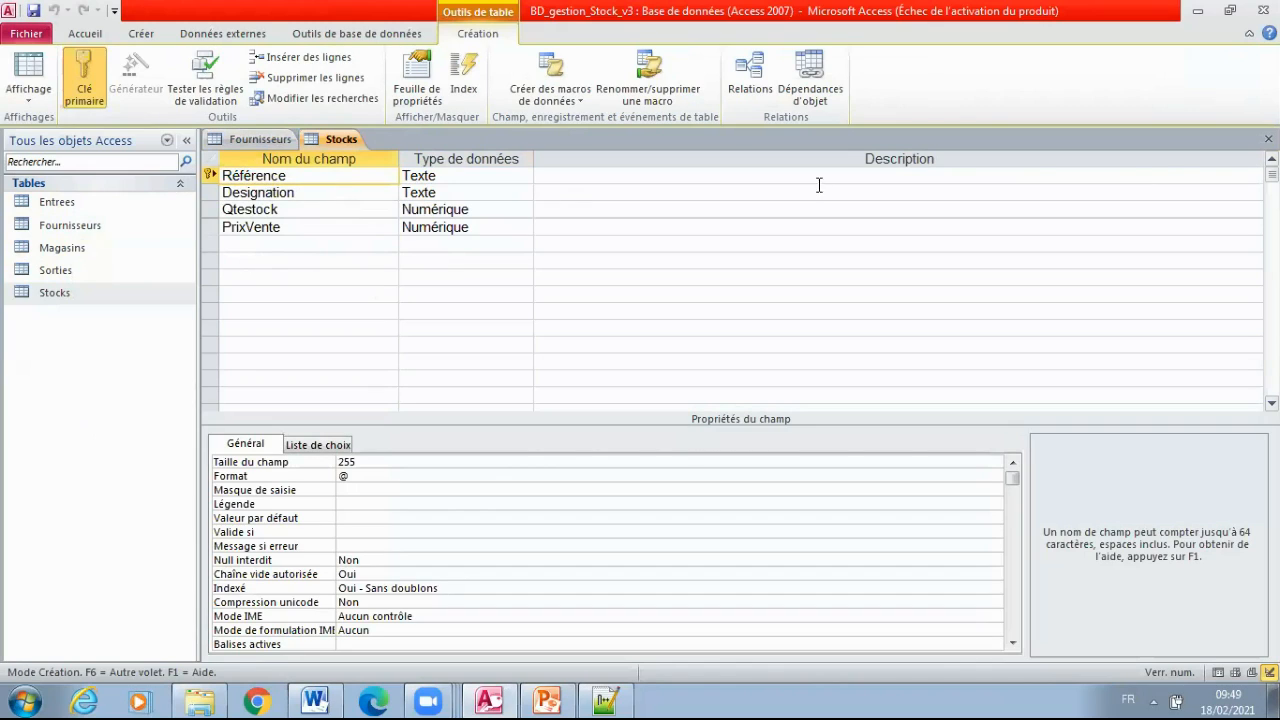
{"action": "right_click", "coordinate": [64, 245]}
{"action": "left_click", "coordinate": [132, 275]}
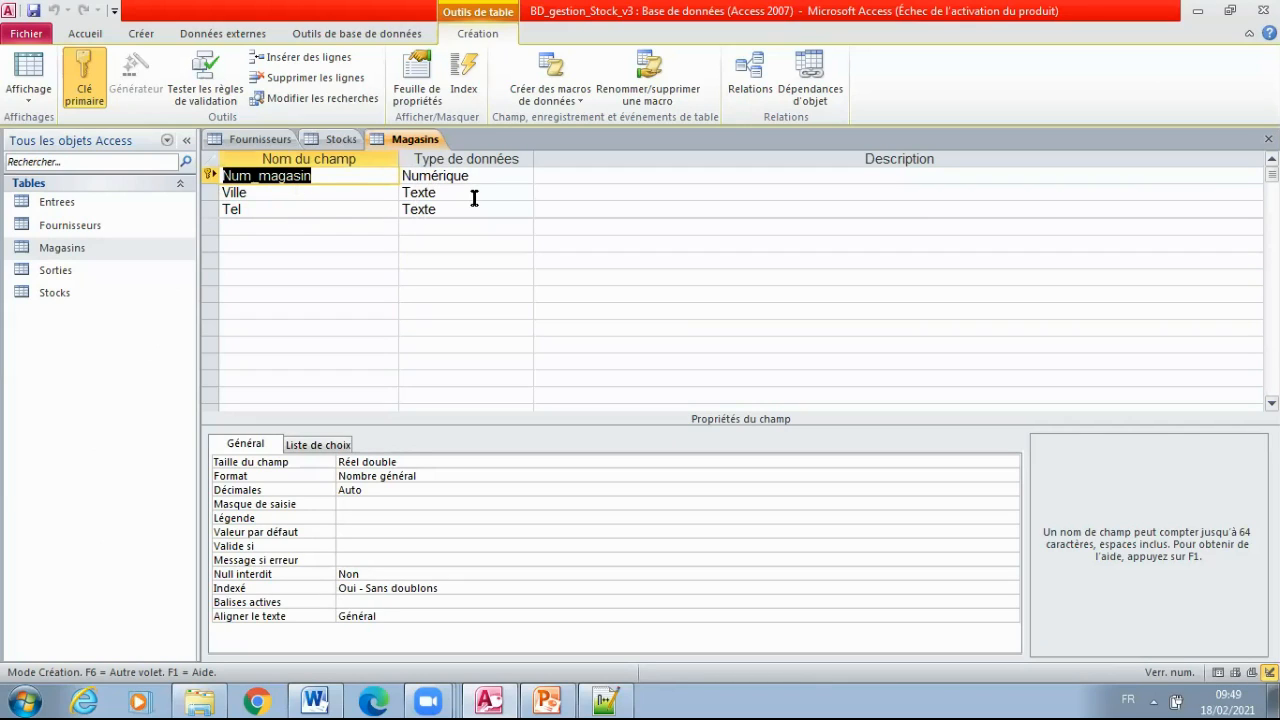
{"action": "left_click", "coordinate": [256, 211]}
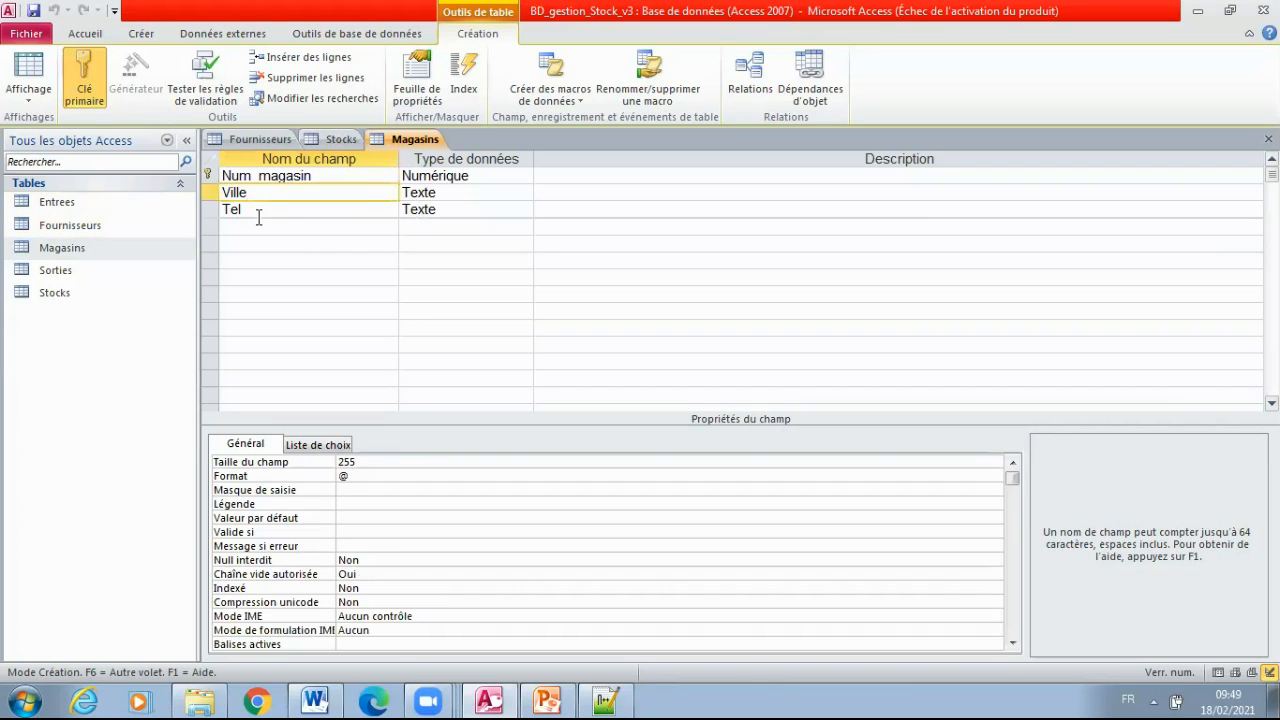
Open the Entrees and Sorties tables in design view and examine the fields that form their primary keys
{"action": "right_click", "coordinate": [70, 213]}
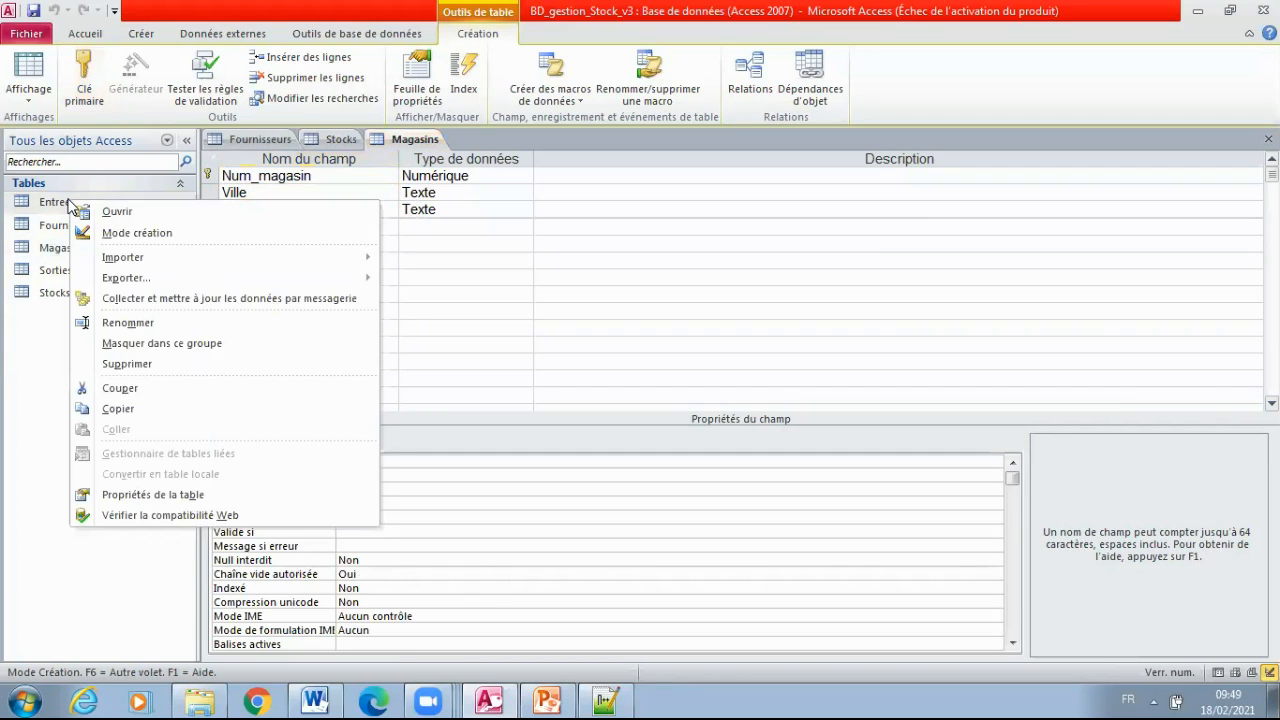
{"action": "left_click", "coordinate": [183, 242]}
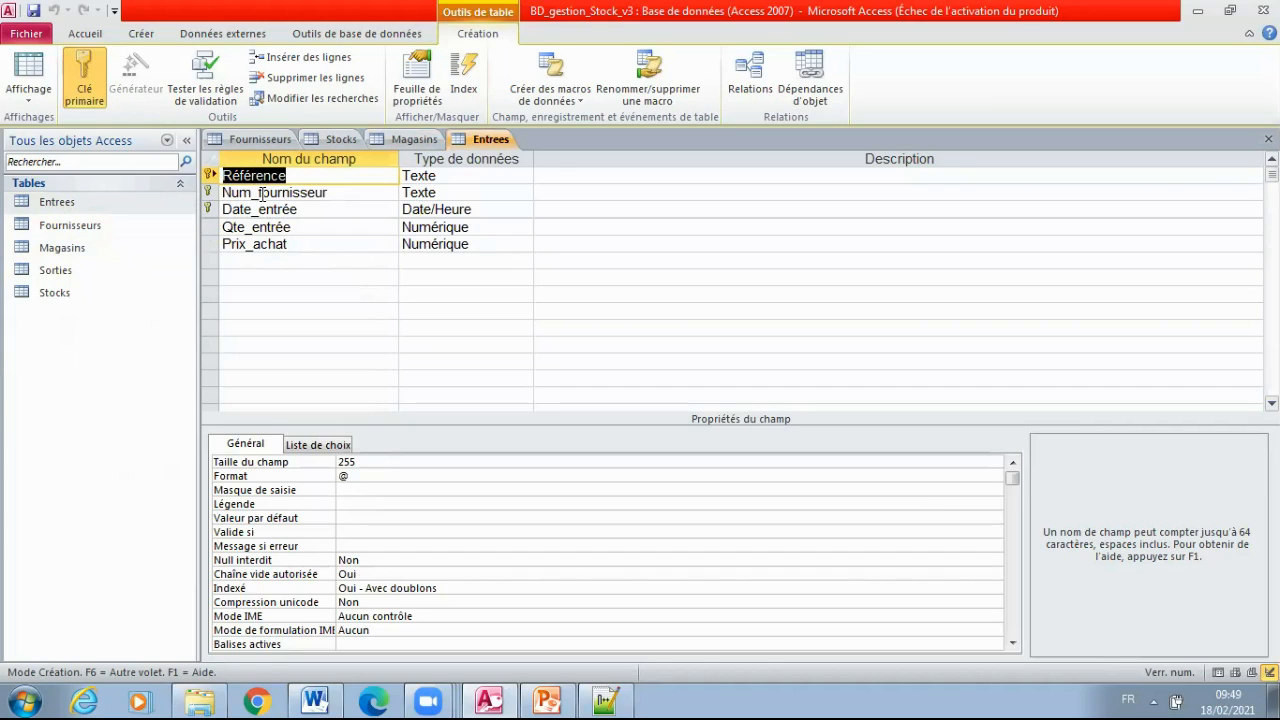
{"action": "right_click", "coordinate": [71, 271]}
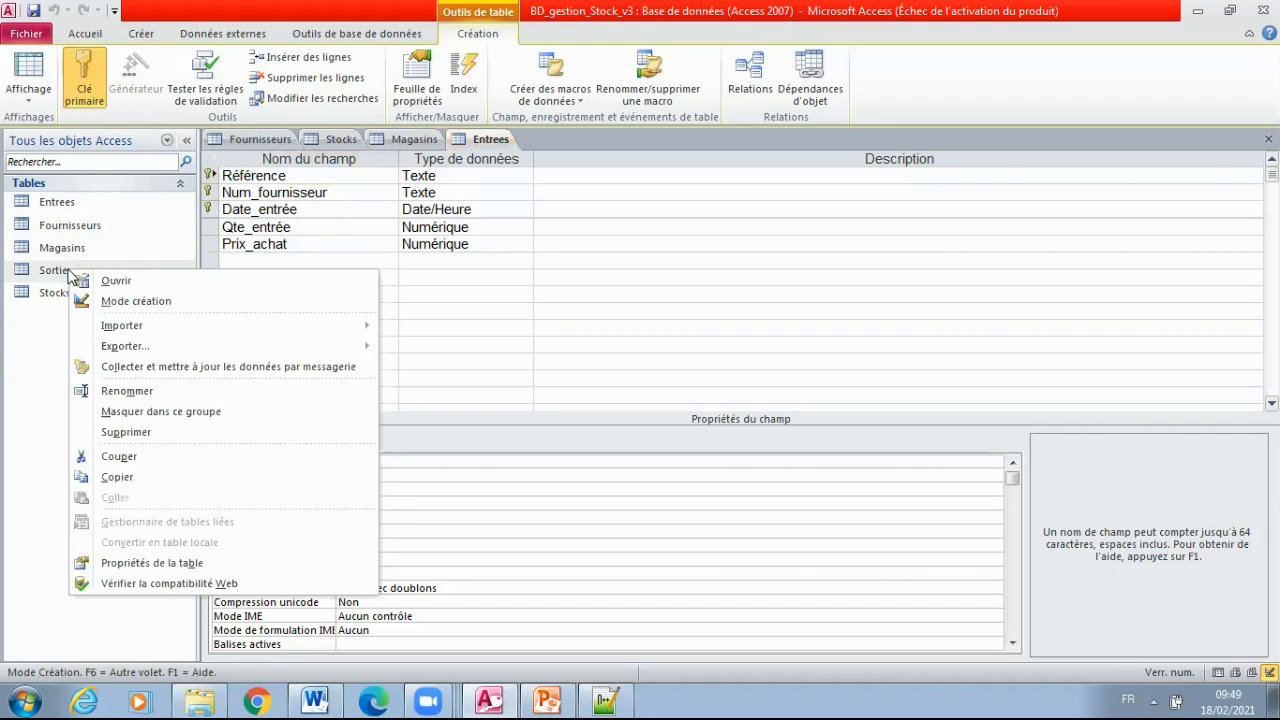
{"action": "left_click", "coordinate": [138, 300]}
{"action": "left_click", "coordinate": [254, 193]}
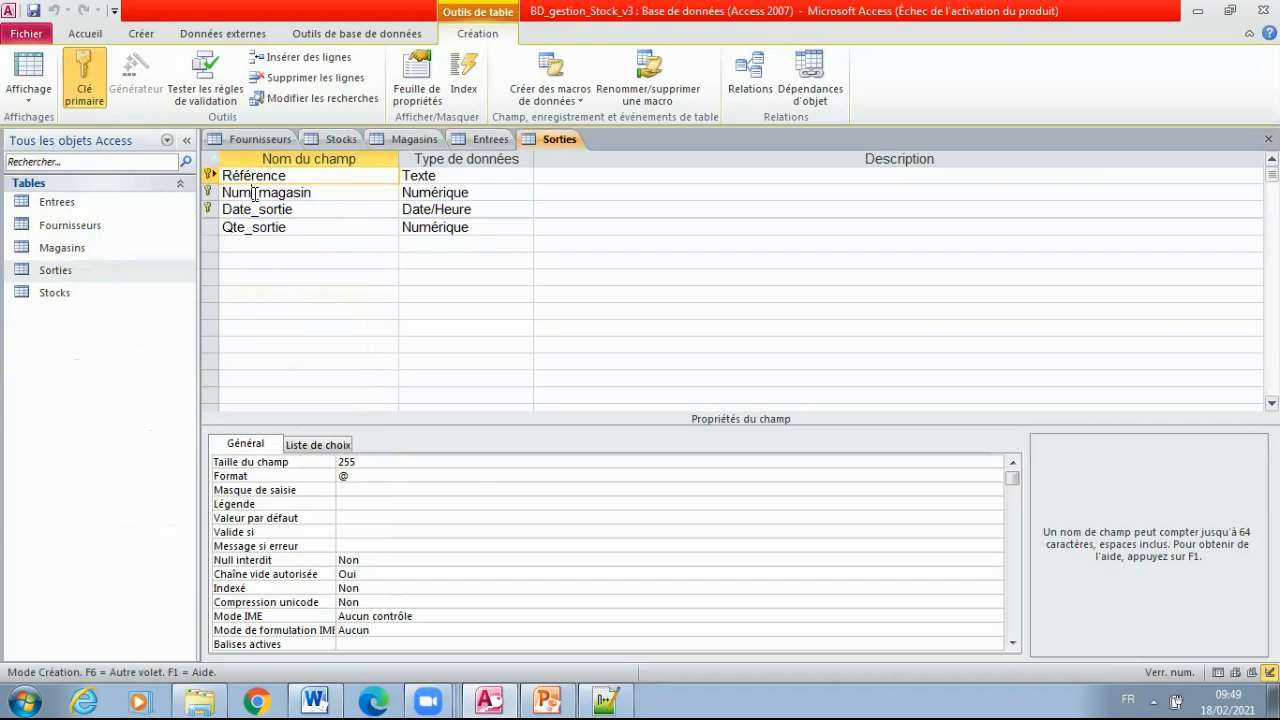
{"action": "left_click", "coordinate": [253, 208]}
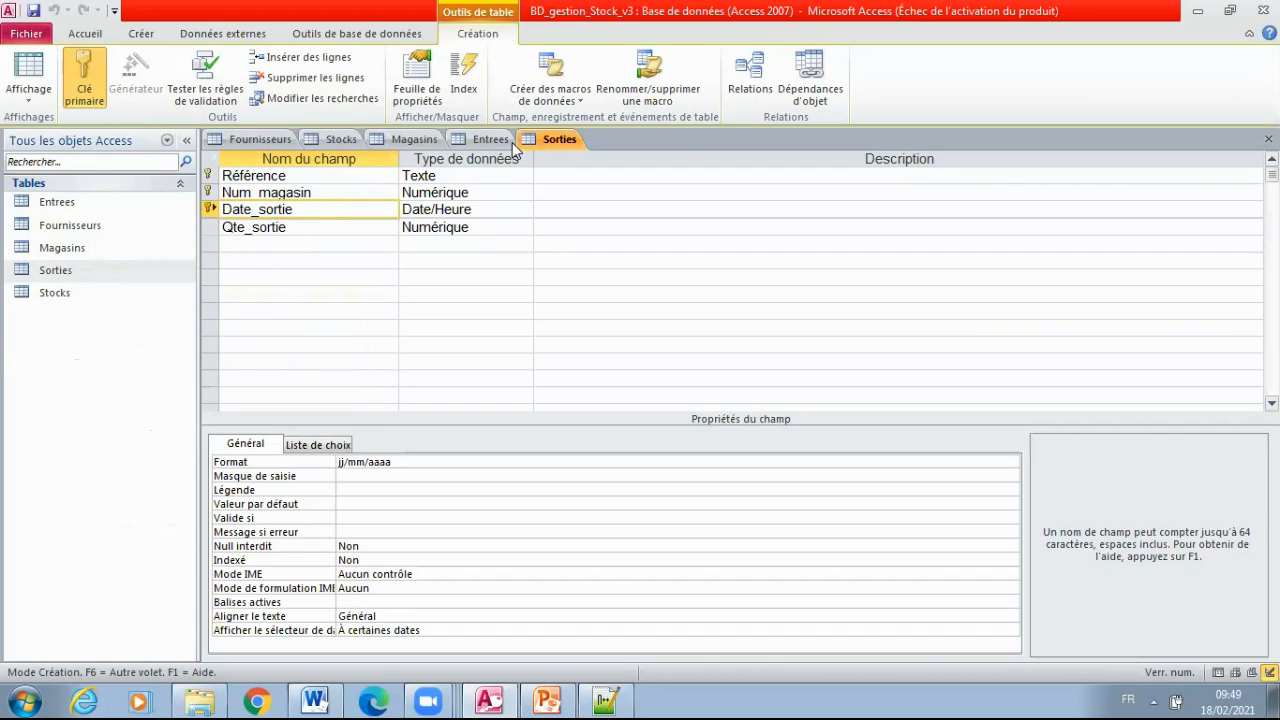
Close the design views of all five tables
{"action": "left_click", "coordinate": [1268, 139]}
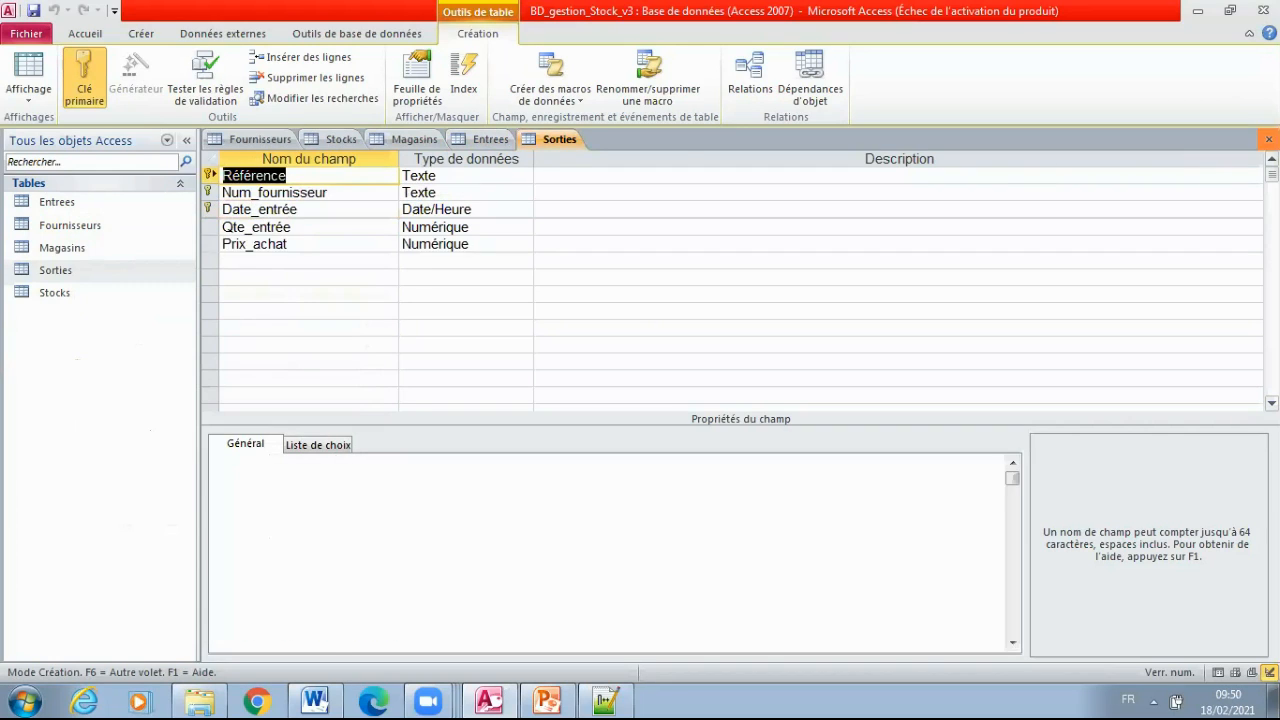
{"action": "left_click", "coordinate": [1268, 139]}
{"action": "left_click", "coordinate": [1268, 139]}
{"action": "left_click", "coordinate": [1268, 139]}
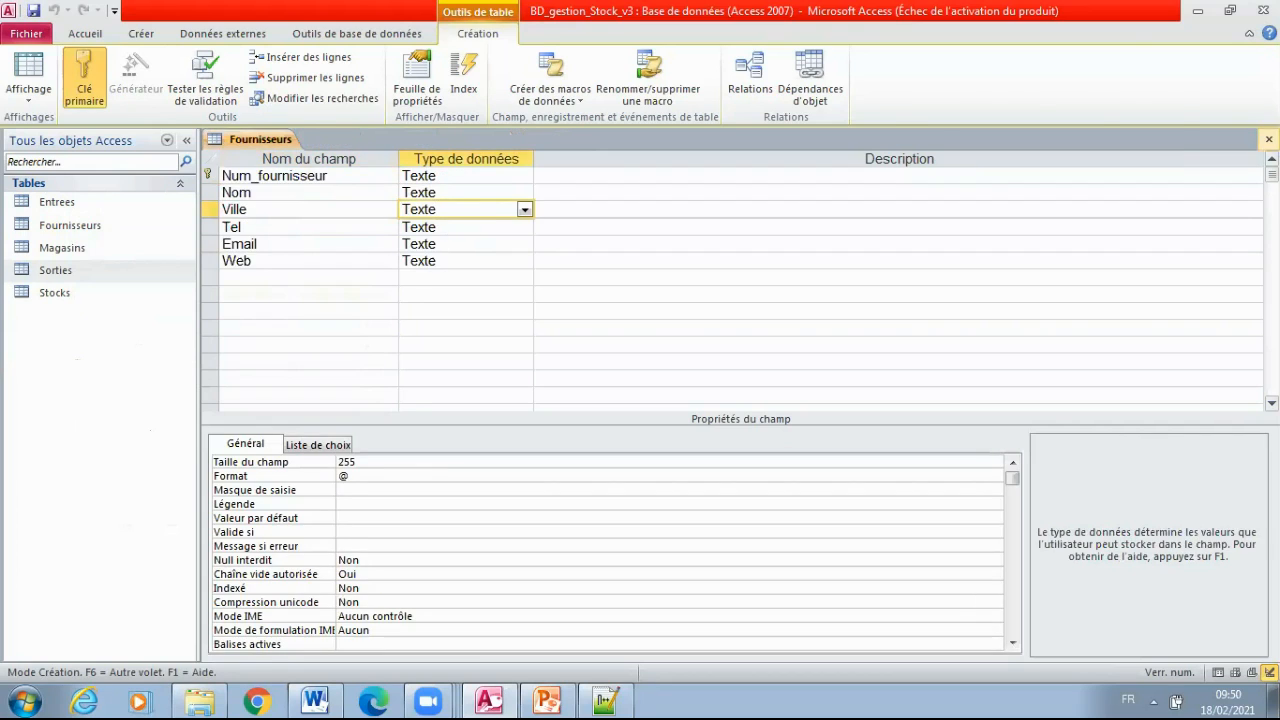
{"action": "left_click", "coordinate": [1268, 139]}
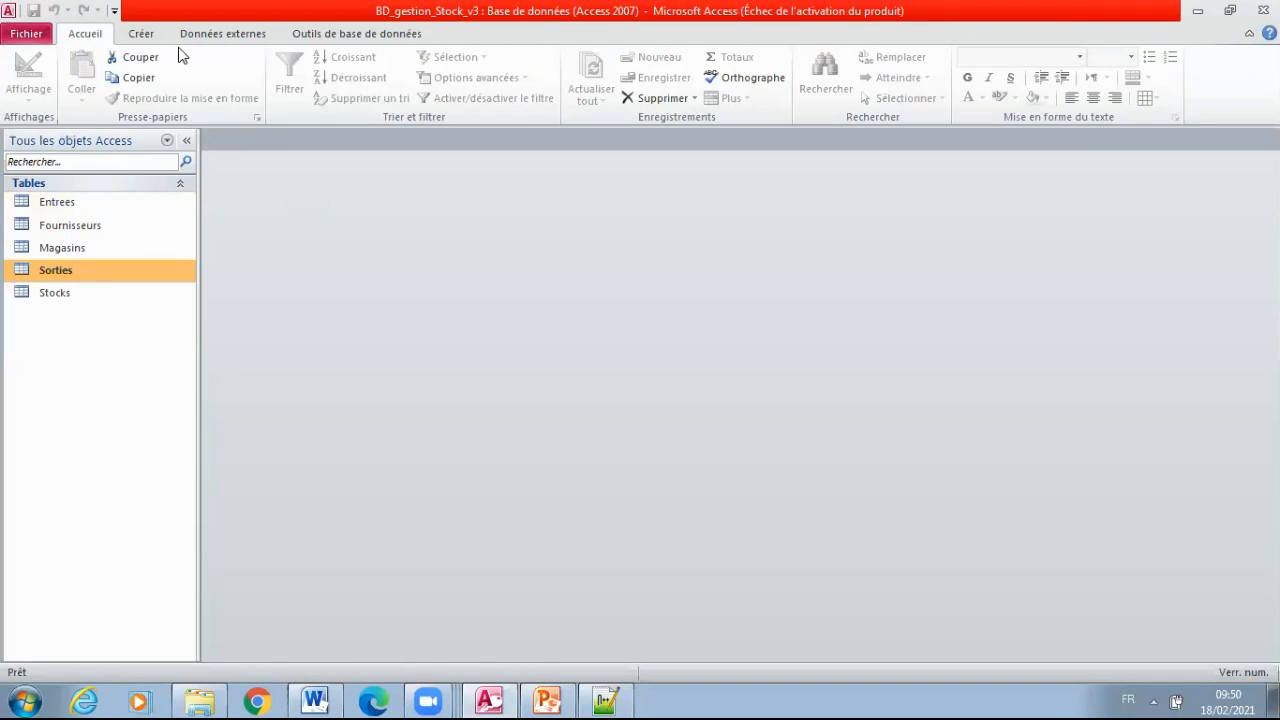
{"action": "left_click", "coordinate": [360, 37]}
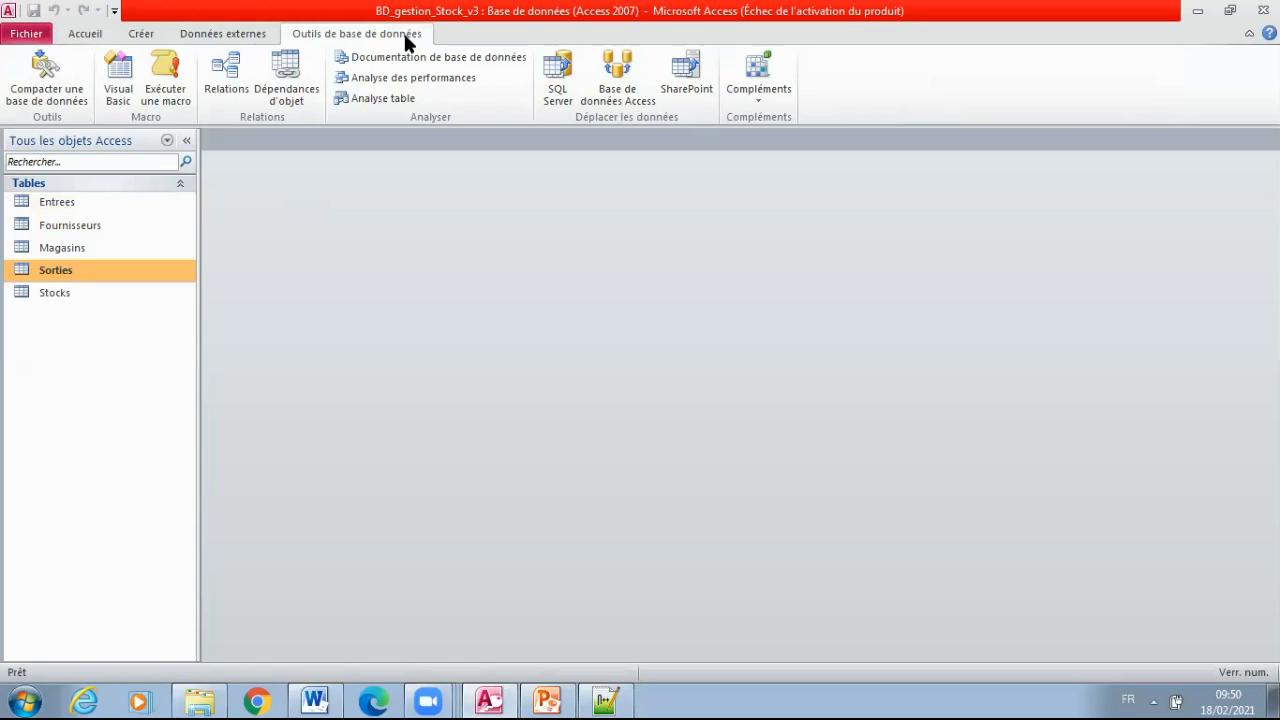
{"action": "left_click", "coordinate": [145, 35]}
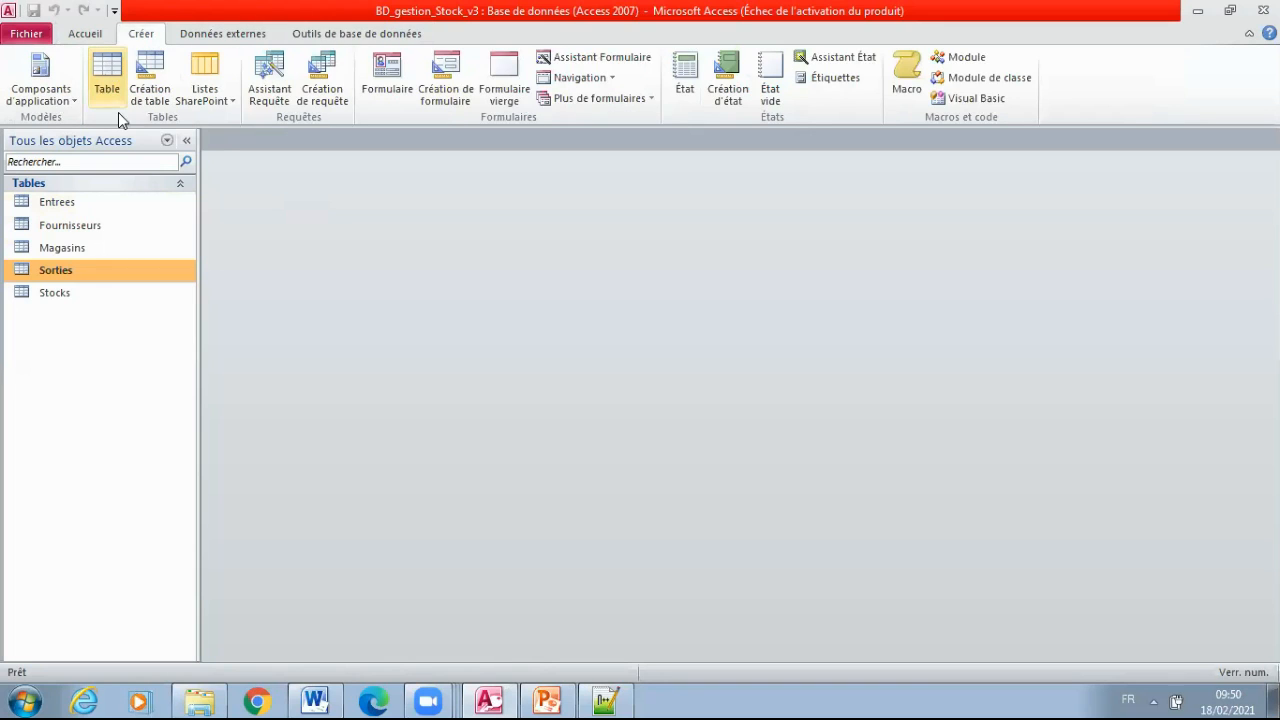
{"action": "left_click", "coordinate": [211, 36]}
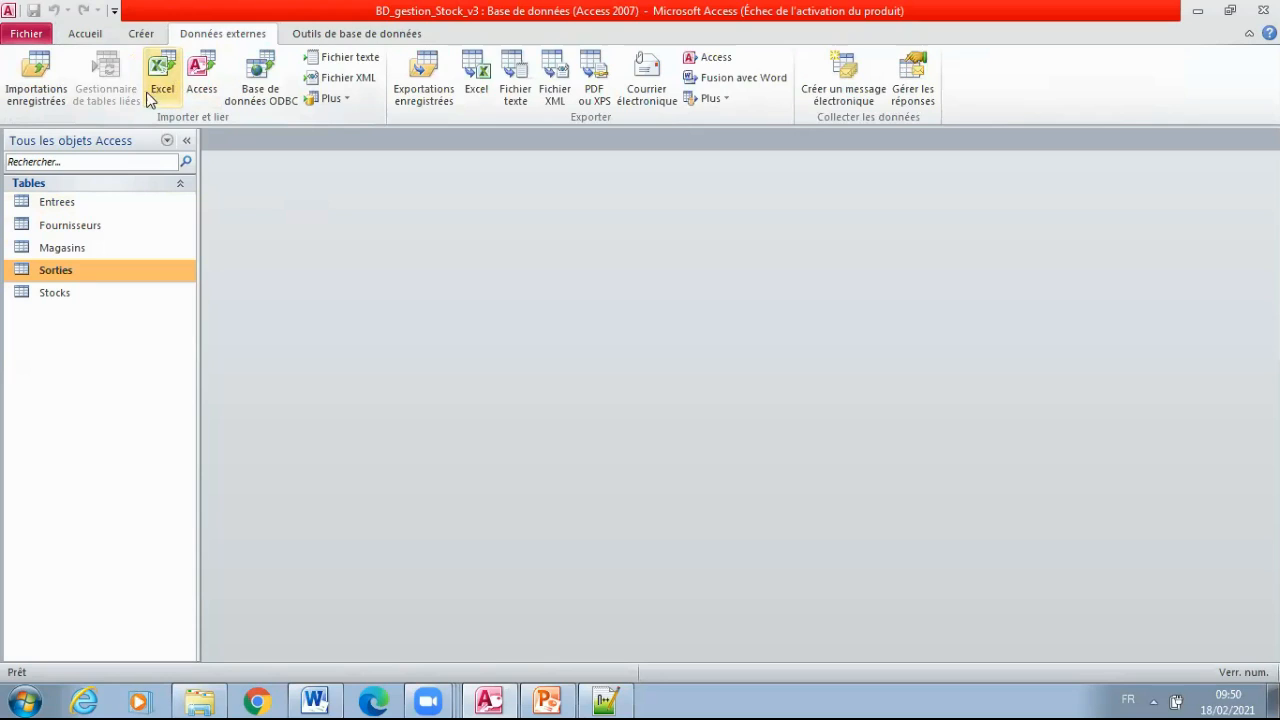
Open the database's Relations window and bring up the list of tables to show, clear of the workspace's upper edge
{"action": "left_click", "coordinate": [327, 36]}
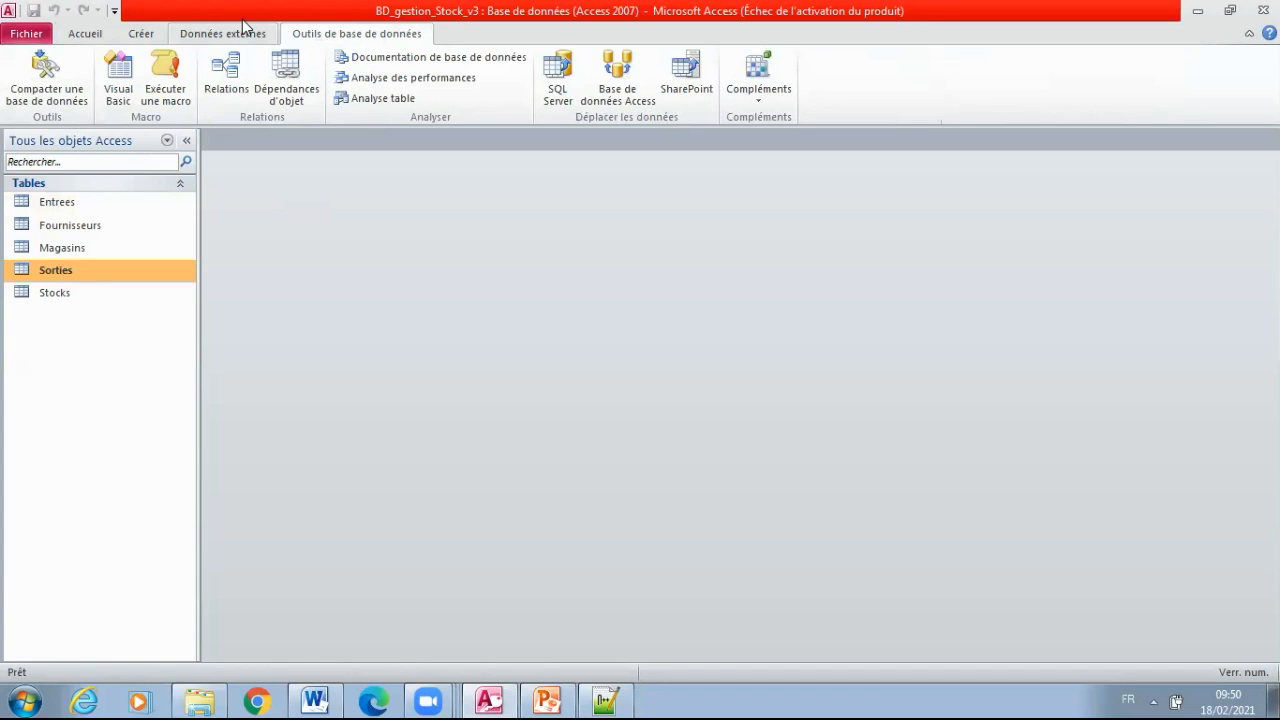
{"action": "left_click", "coordinate": [227, 80]}
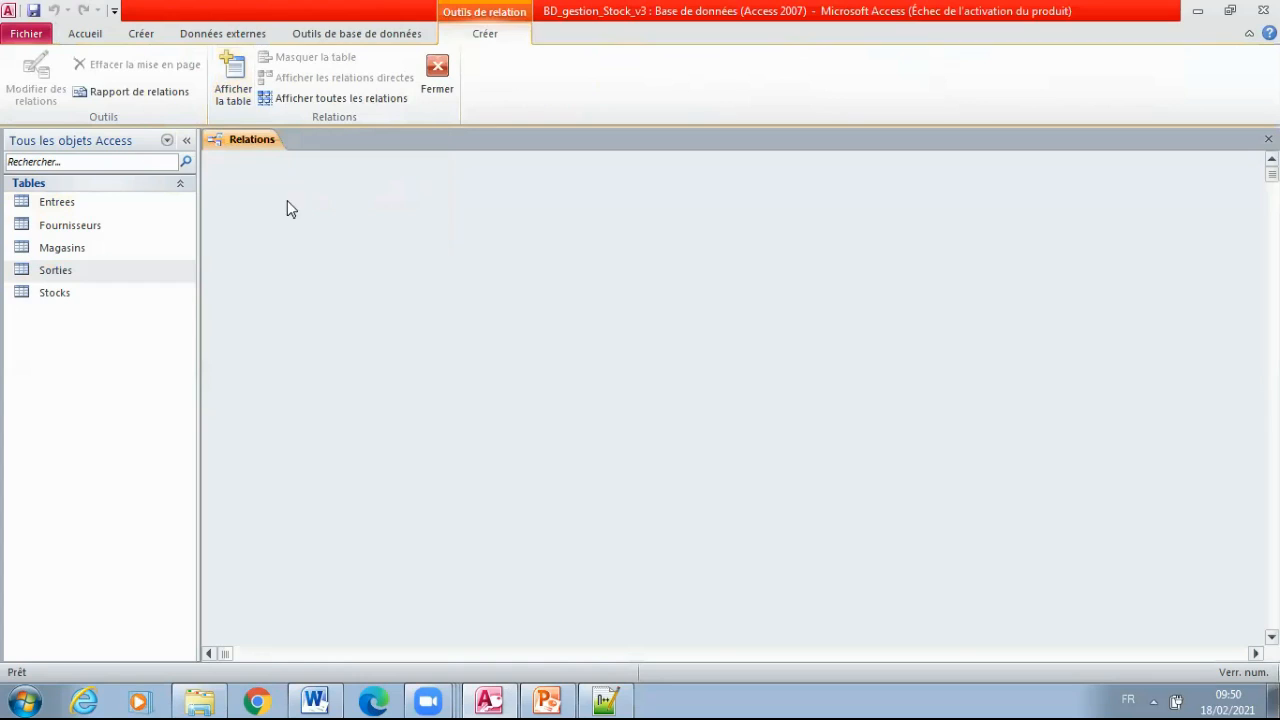
{"action": "right_click", "coordinate": [515, 237]}
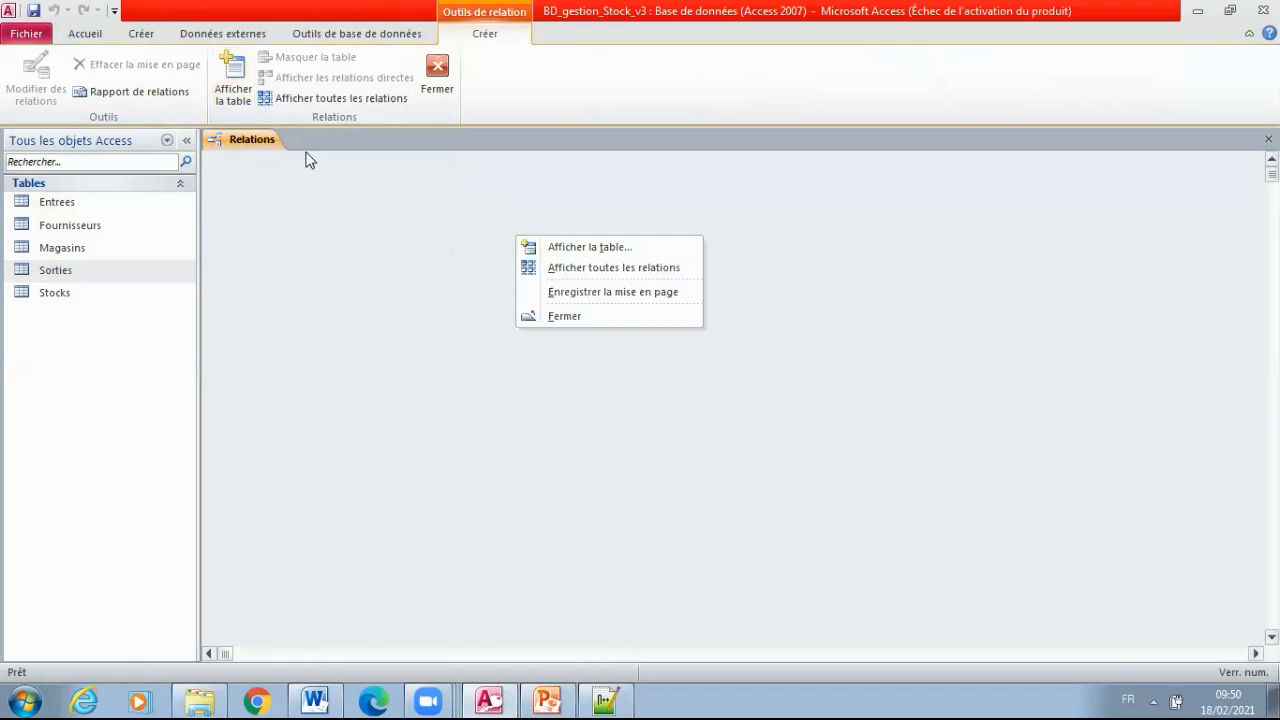
{"action": "left_click", "coordinate": [590, 249]}
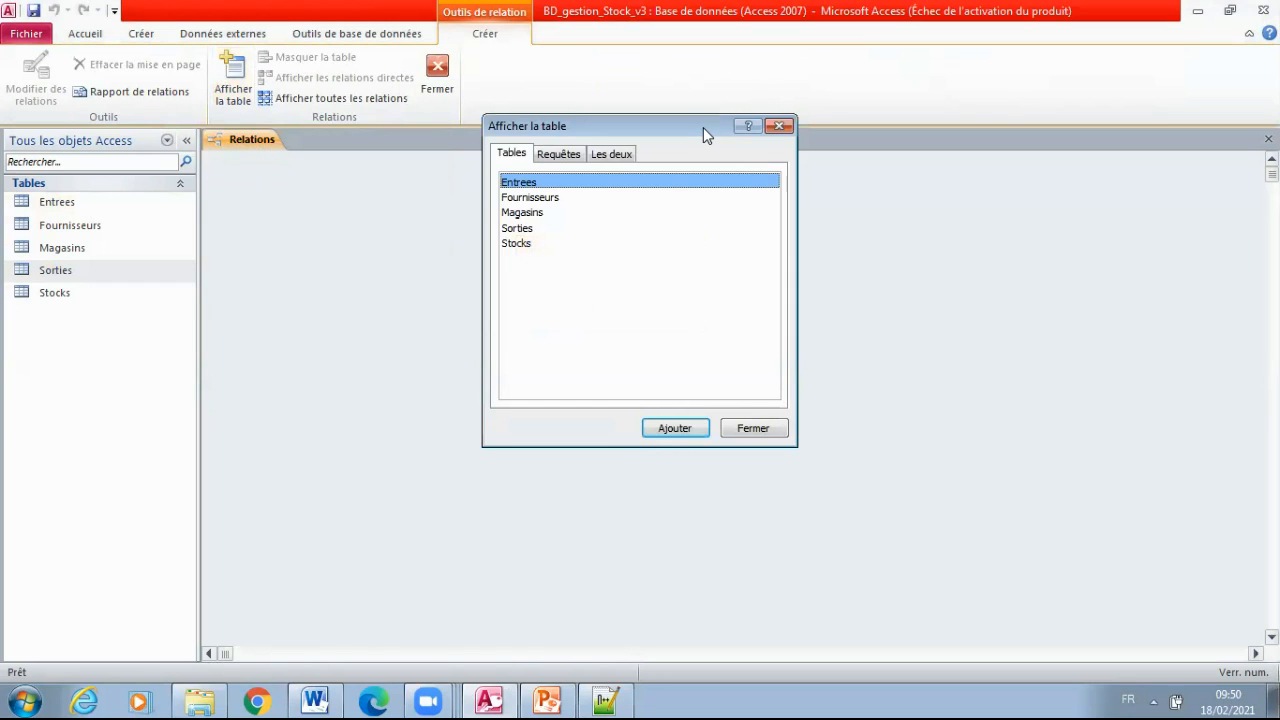
{"action": "left_click_drag", "start_coordinate": [699, 125], "coordinate": [572, 199]}
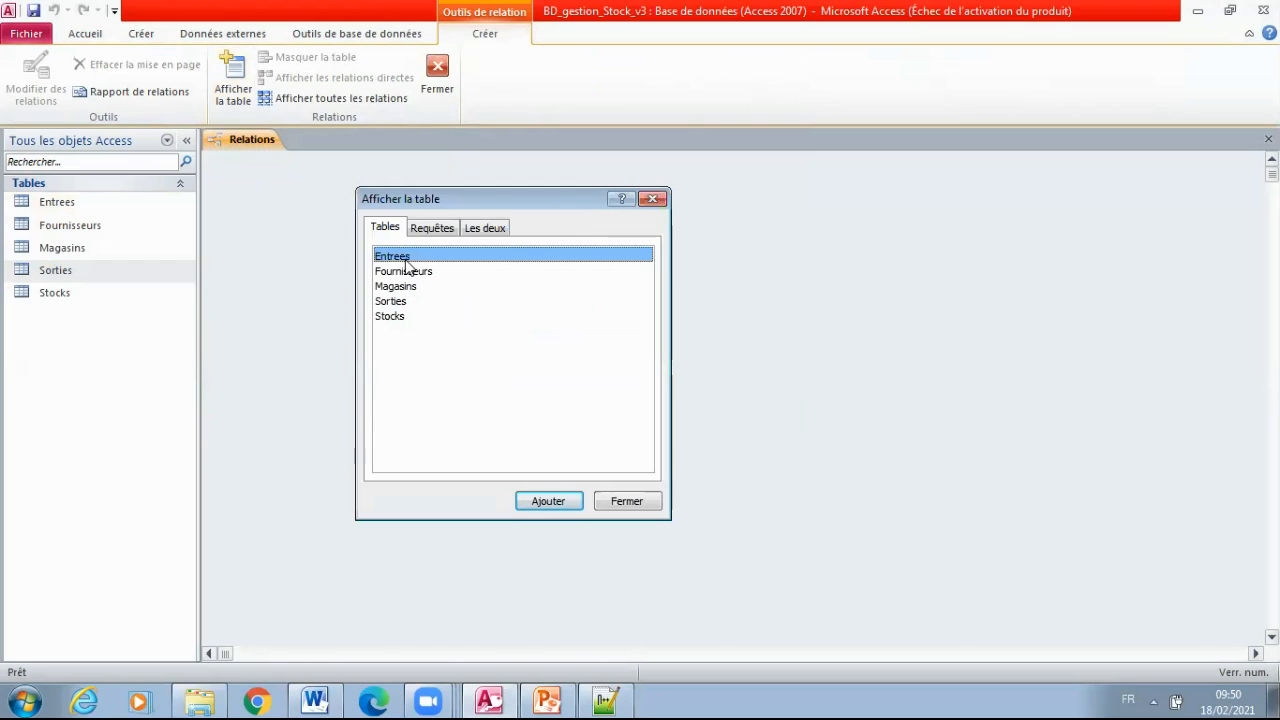
Add the Fournisseurs, Entrees, Stocks, Sorties and Magasins tables to the relationships layout and close the table list
{"action": "double_click", "coordinate": [415, 274]}
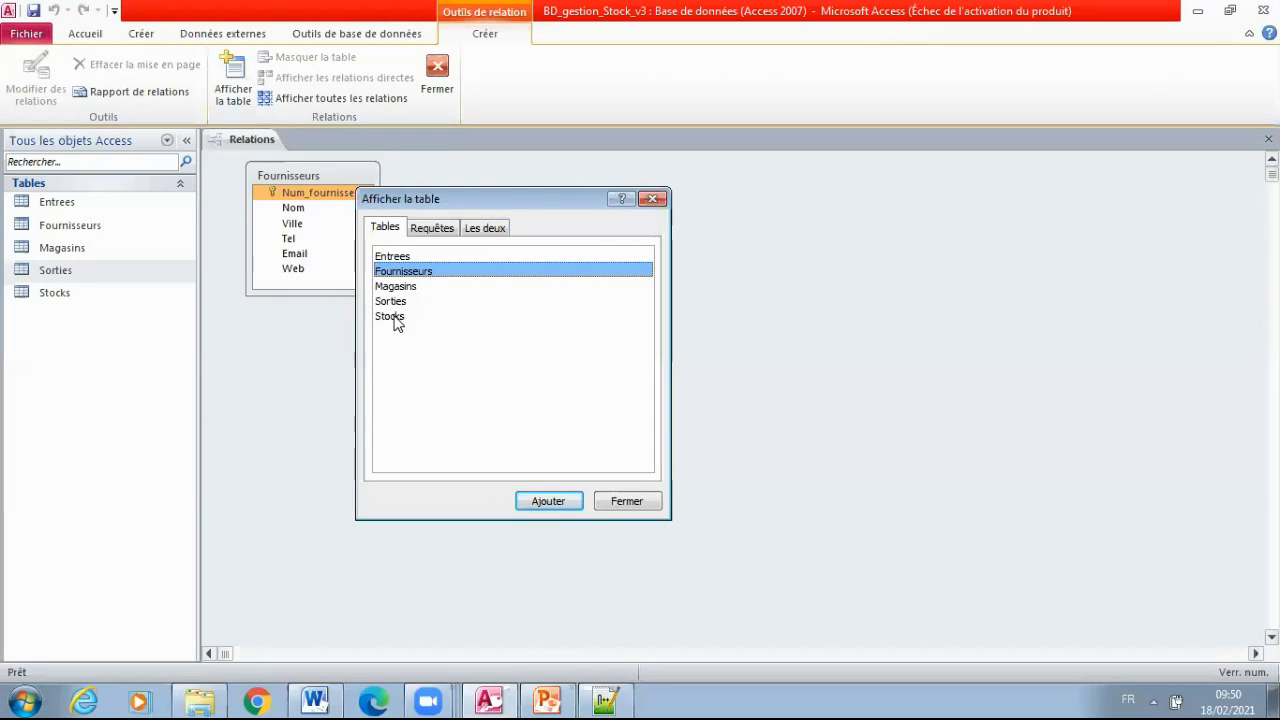
{"action": "double_click", "coordinate": [395, 257]}
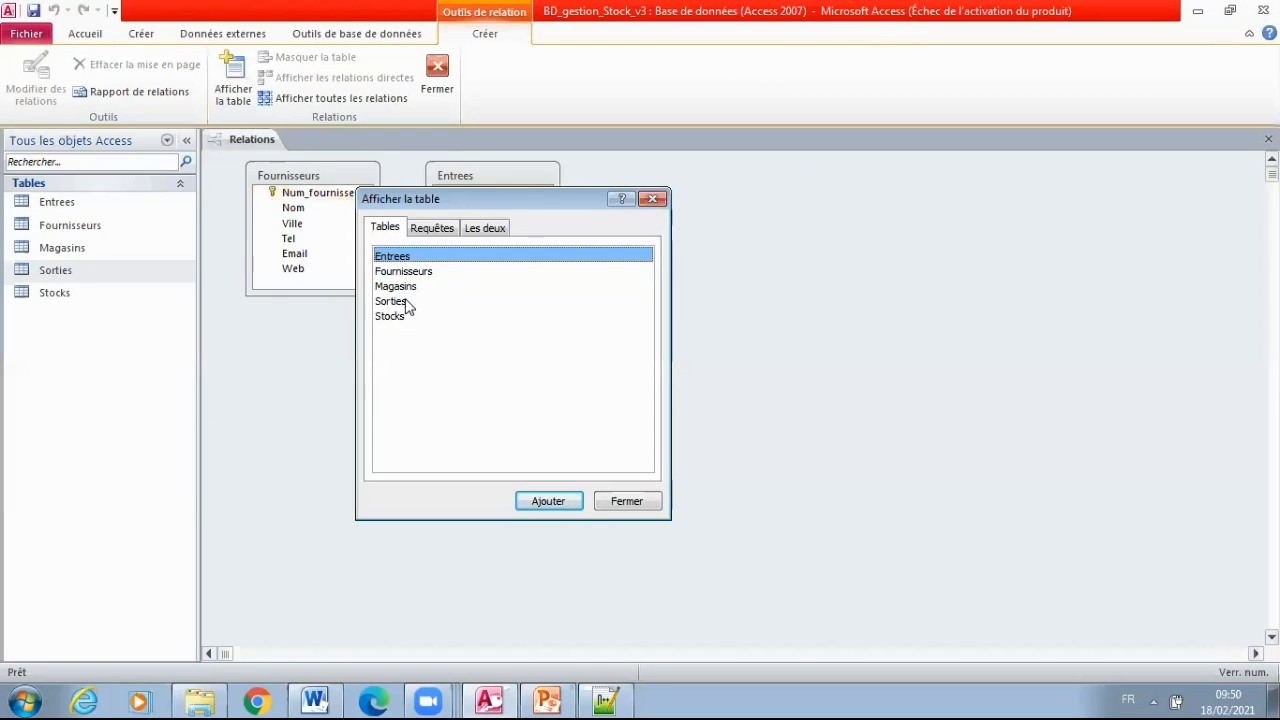
{"action": "double_click", "coordinate": [397, 317]}
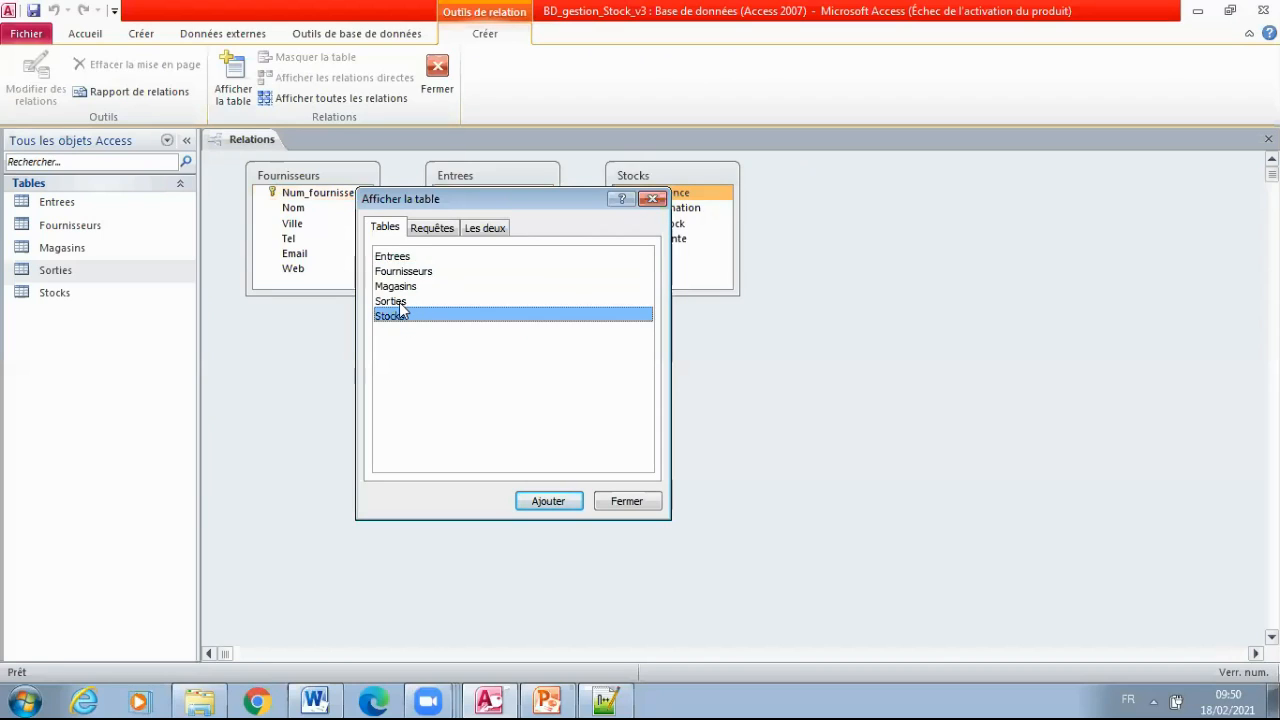
{"action": "left_click", "coordinate": [398, 305]}
{"action": "double_click", "coordinate": [398, 306]}
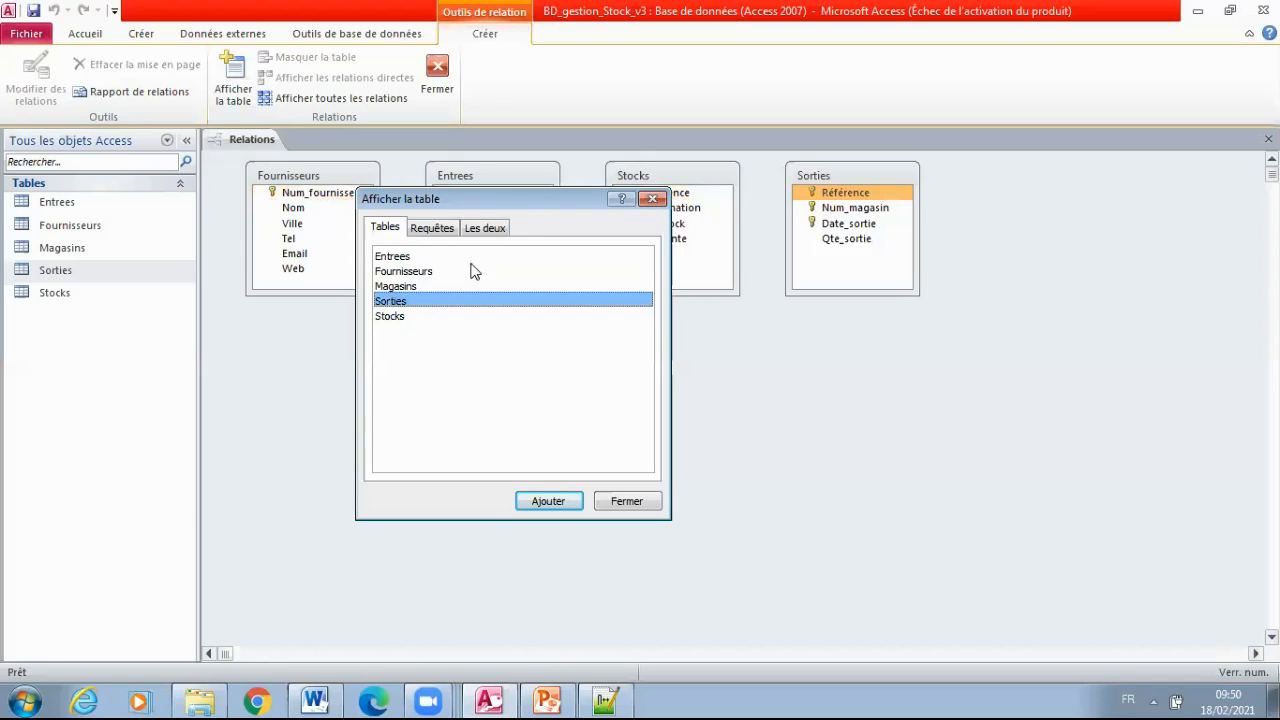
{"action": "left_click", "coordinate": [398, 287]}
{"action": "double_click", "coordinate": [396, 287]}
{"action": "left_click", "coordinate": [643, 502]}
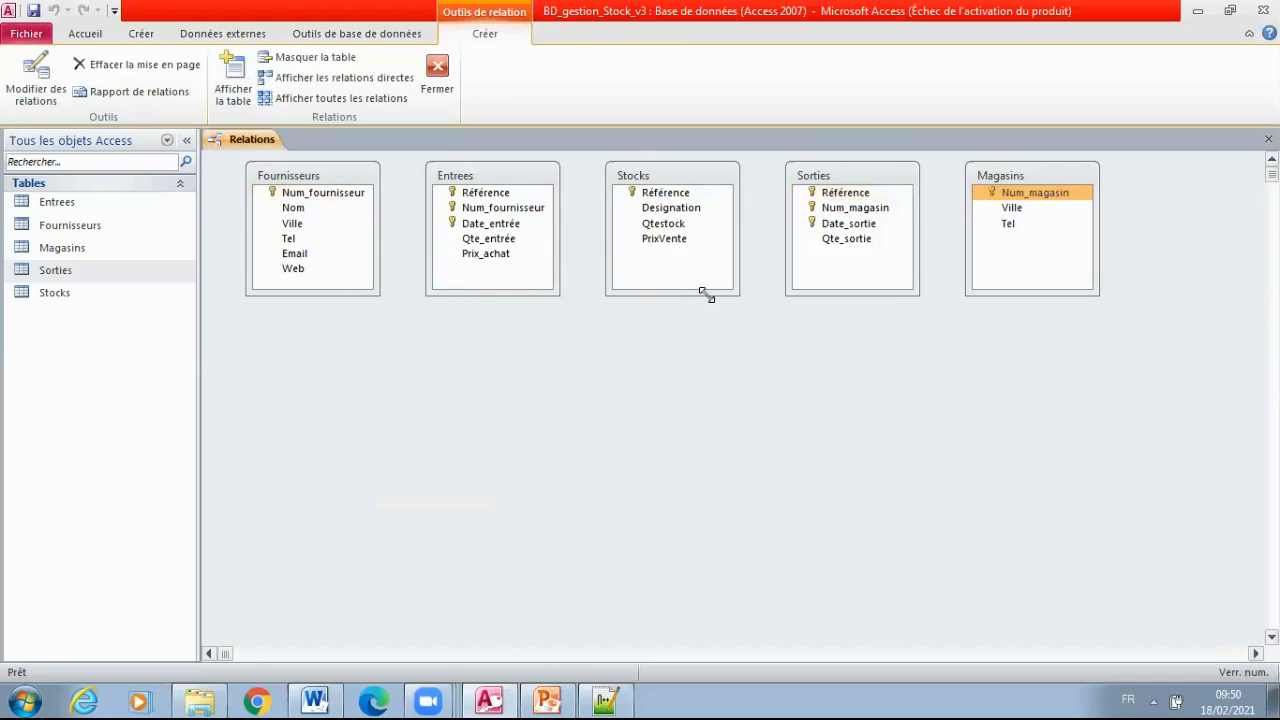
Arrange the layout by moving Entrees below and between Fournisseurs and Stocks, and Sorties below and between Stocks and Magasins
{"action": "left_click_drag", "start_coordinate": [493, 176], "coordinate": [479, 392]}
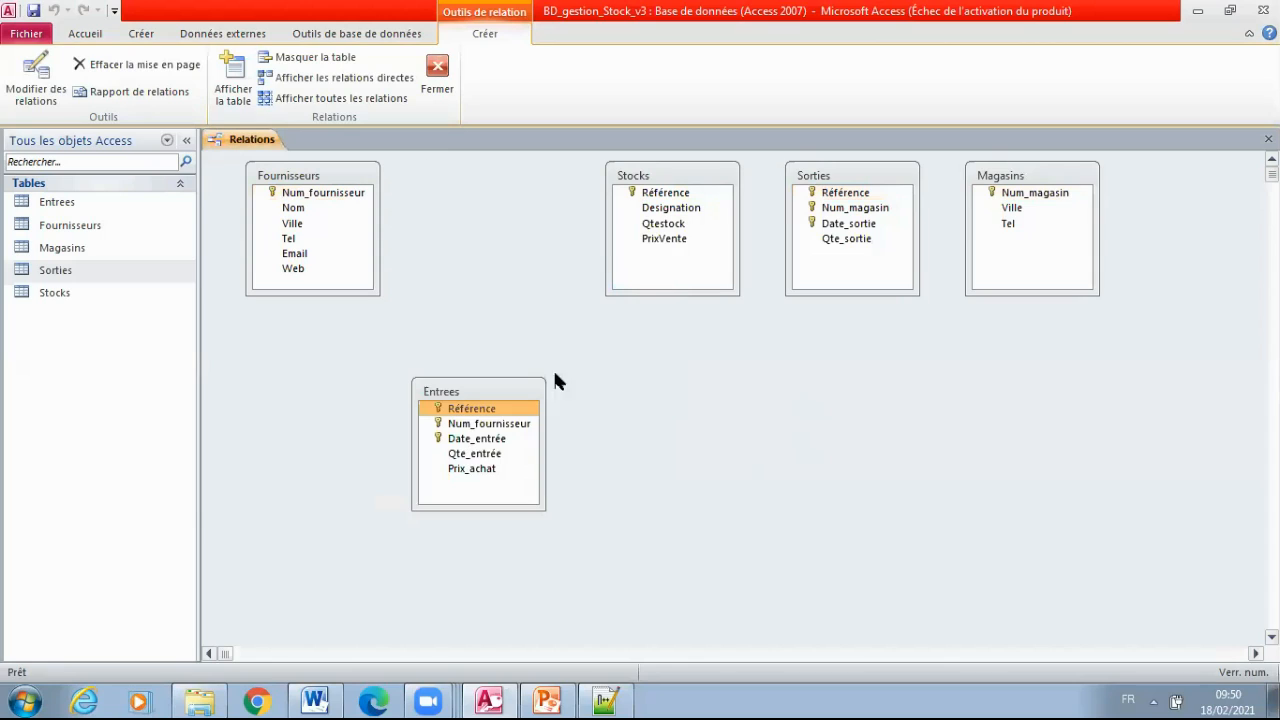
{"action": "left_click", "coordinate": [838, 172]}
{"action": "left_click_drag", "start_coordinate": [840, 176], "coordinate": [866, 375]}
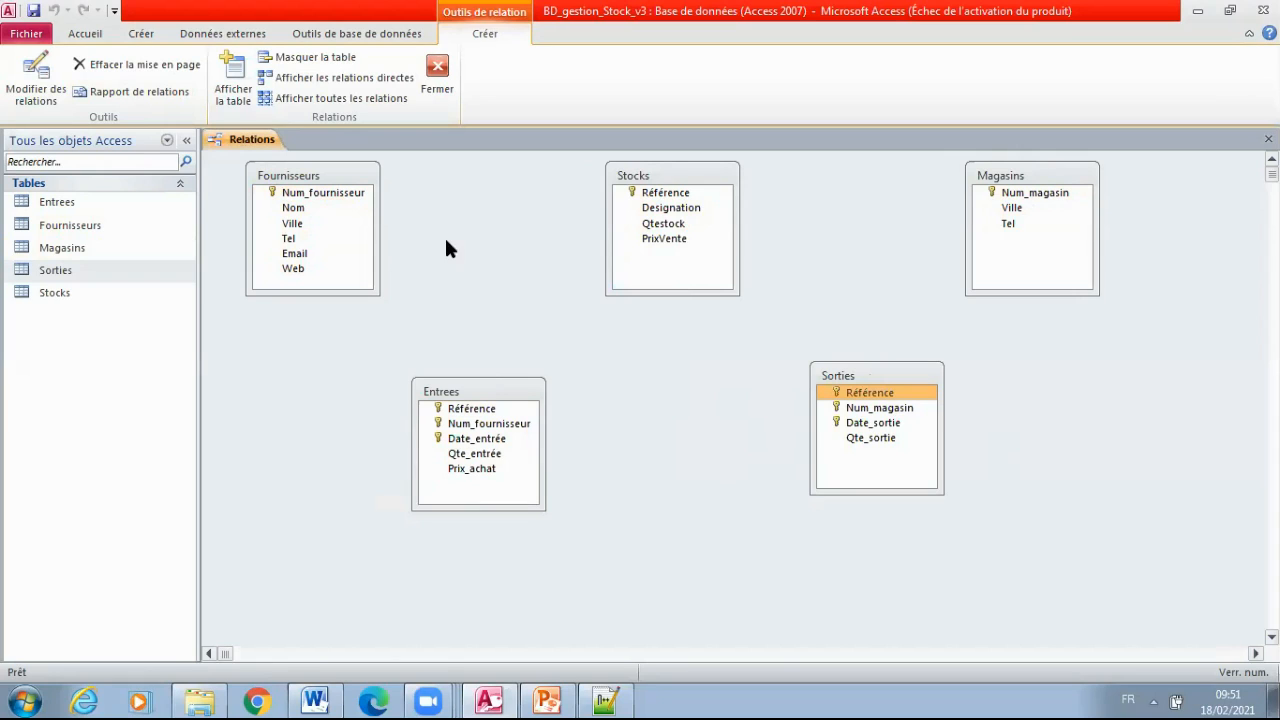
{"action": "left_click_drag", "start_coordinate": [894, 381], "coordinate": [884, 423]}
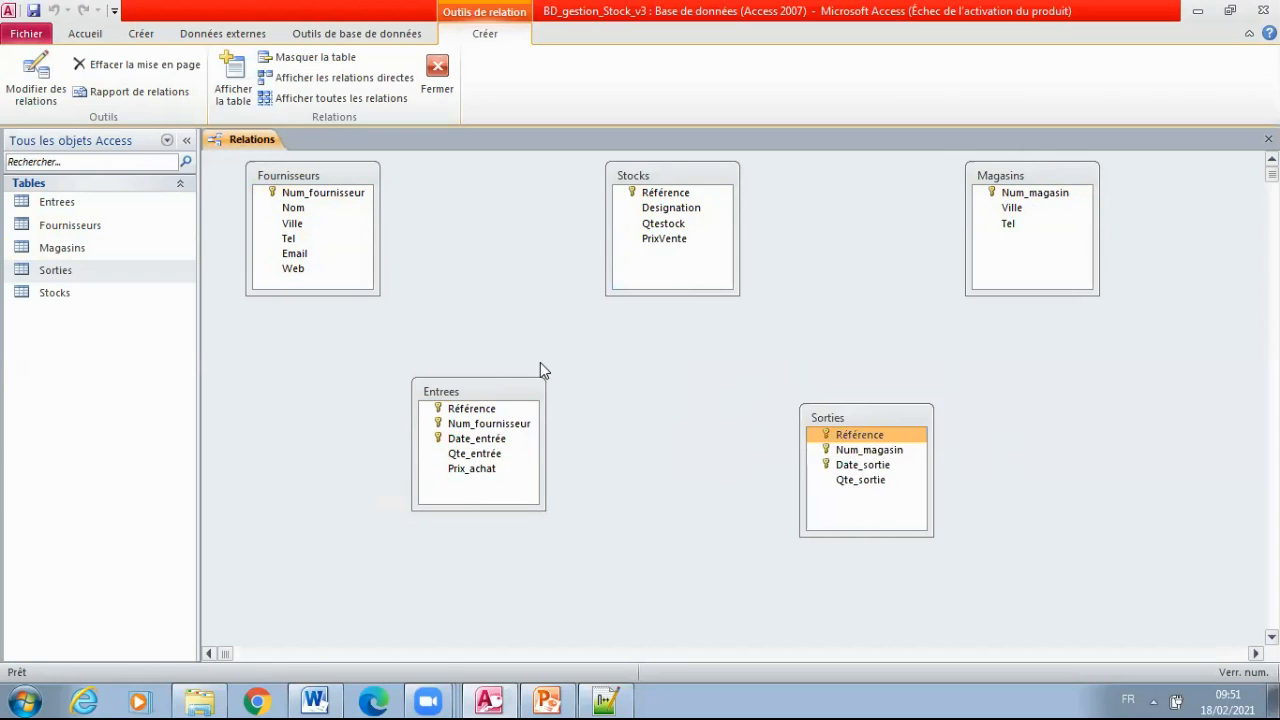
{"action": "left_click_drag", "start_coordinate": [512, 393], "coordinate": [509, 404]}
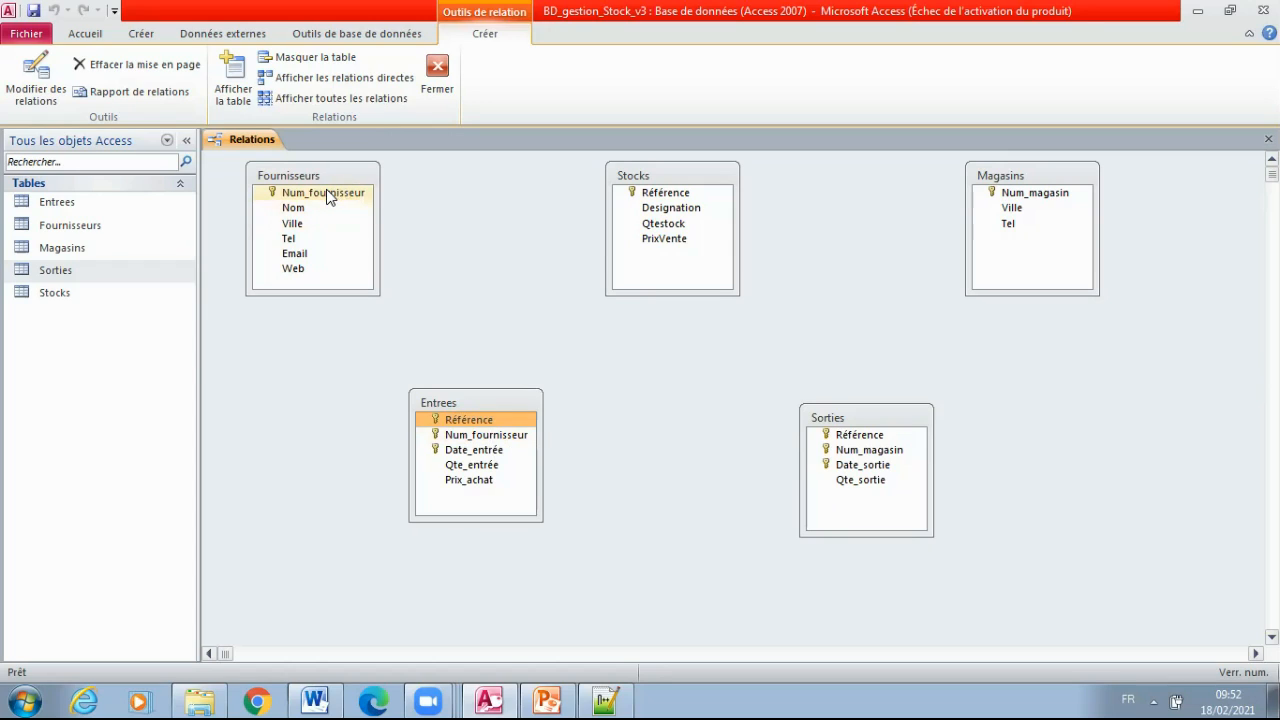
Create a relationship from Num_fournisseur in Fournisseurs to Num_fournisseur in Entrees, without referential integrity
{"action": "left_click_drag", "start_coordinate": [326, 195], "coordinate": [475, 437]}
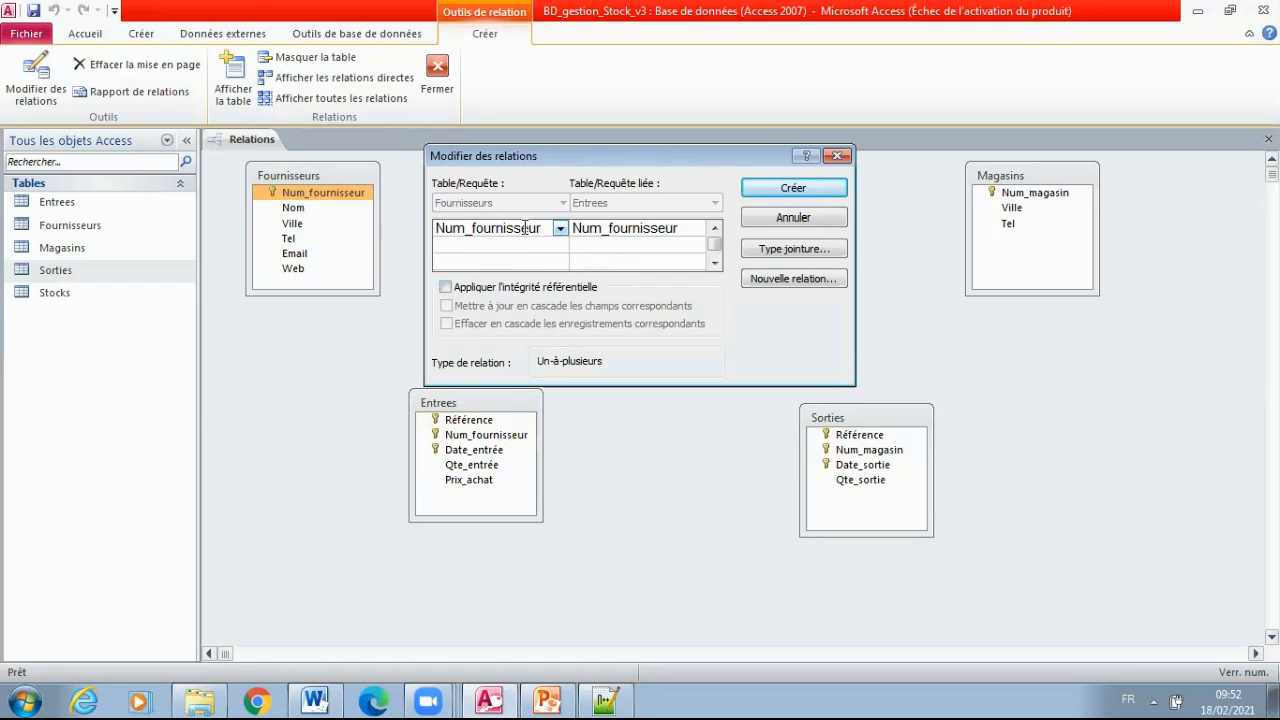
{"action": "left_click", "coordinate": [837, 156]}
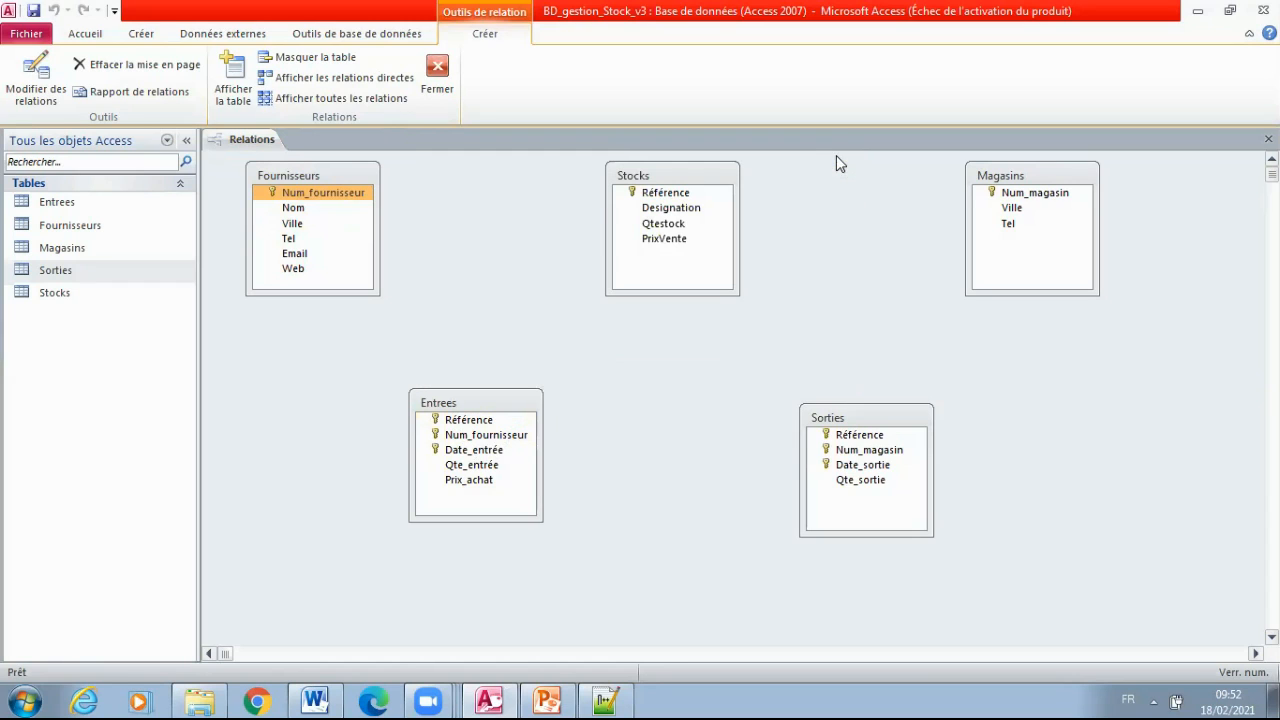
{"action": "left_click_drag", "start_coordinate": [346, 196], "coordinate": [468, 420]}
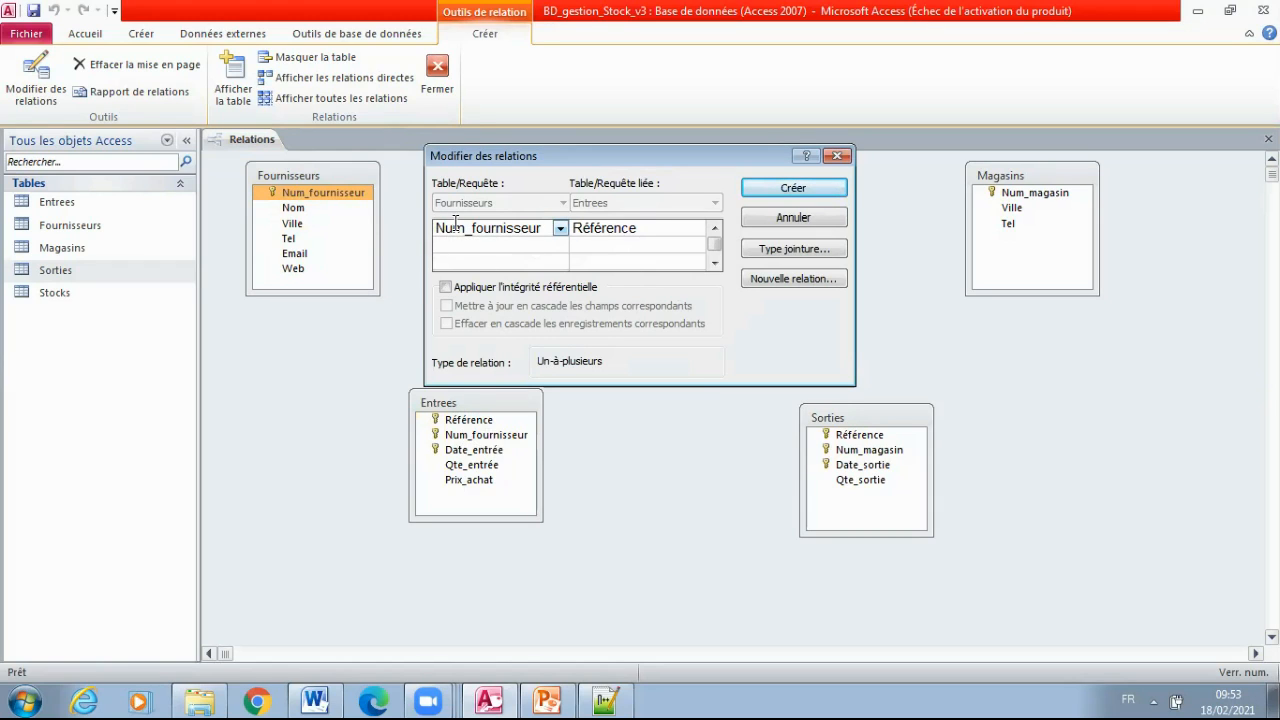
{"action": "left_click", "coordinate": [638, 228]}
{"action": "left_click", "coordinate": [697, 228]}
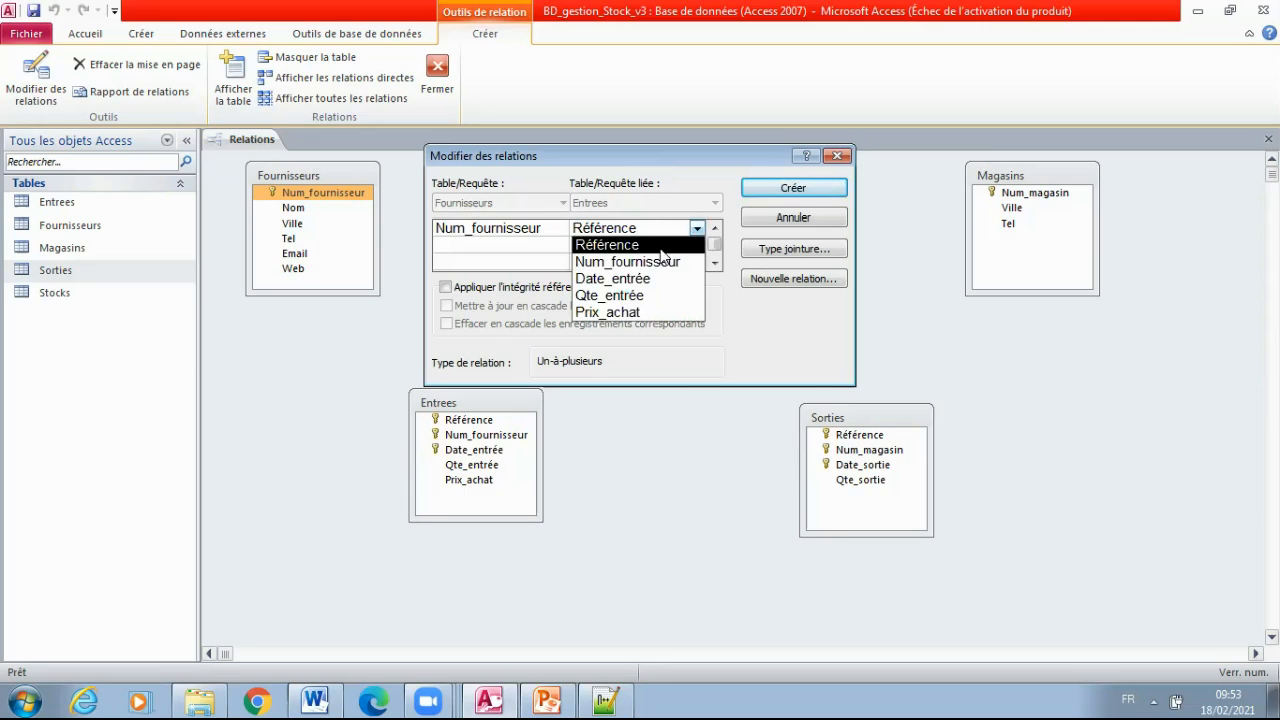
{"action": "left_click", "coordinate": [640, 262]}
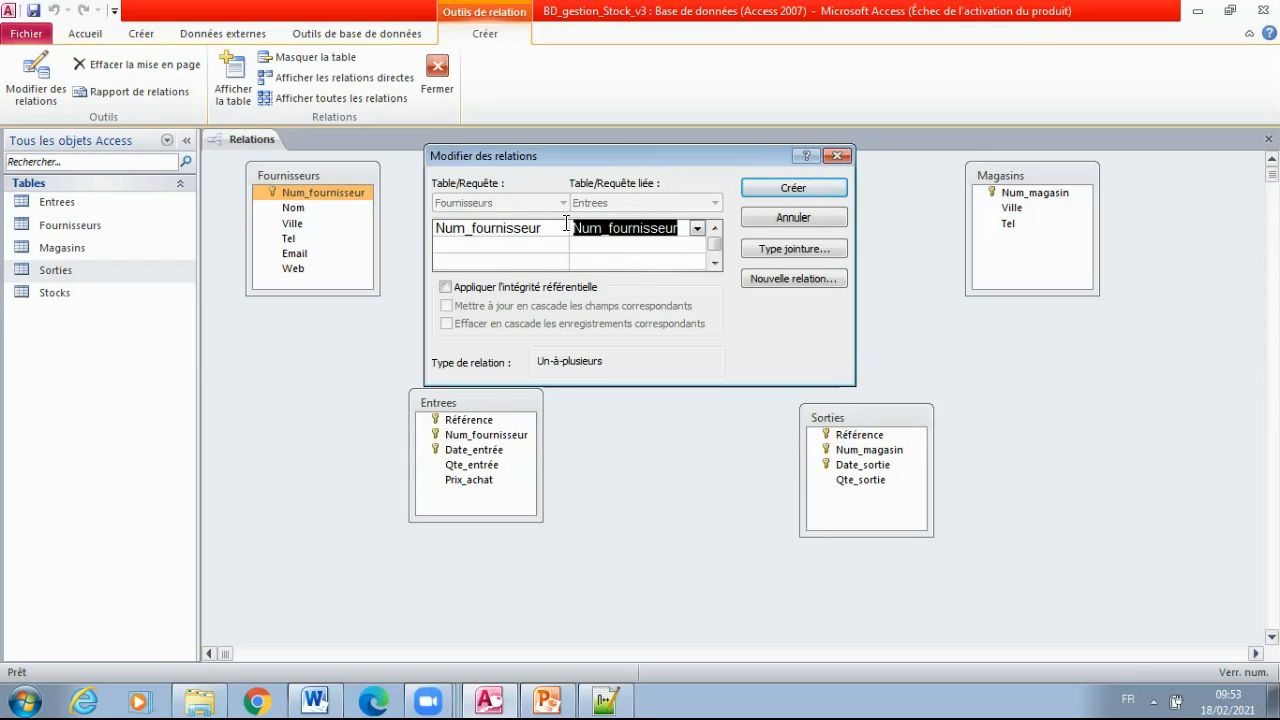
{"action": "left_click", "coordinate": [615, 227]}
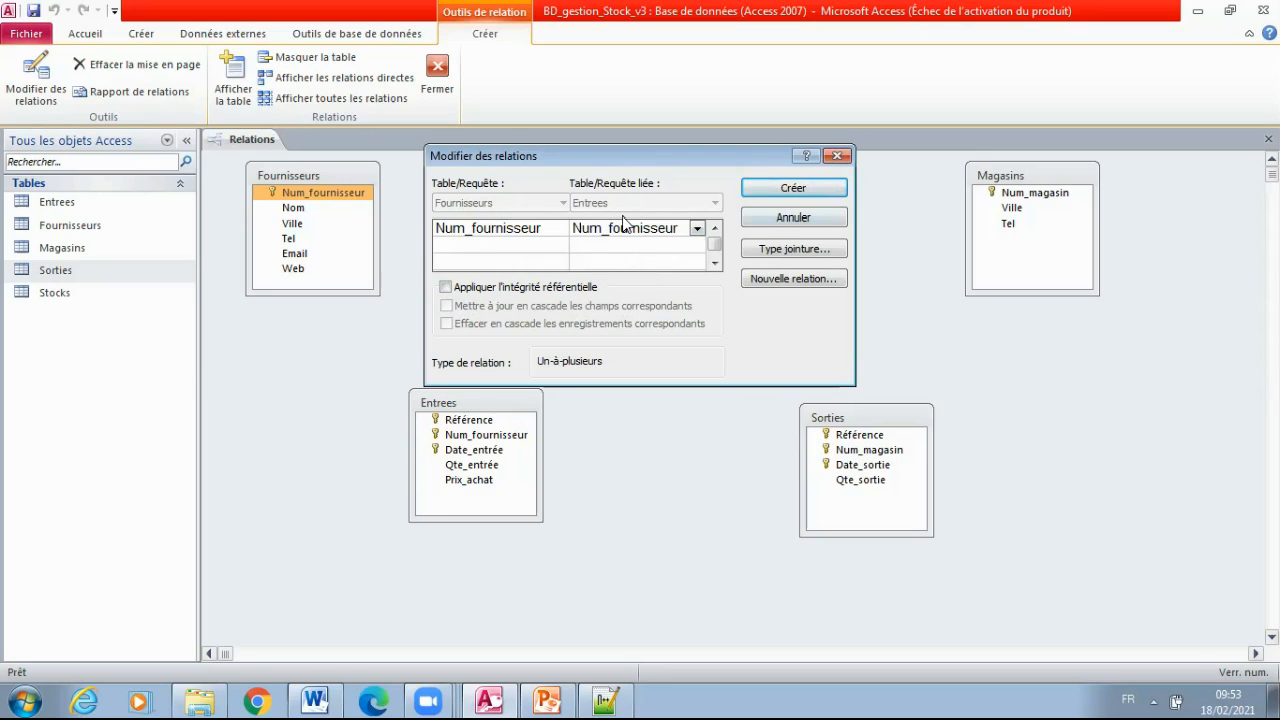
{"action": "left_click", "coordinate": [792, 188]}
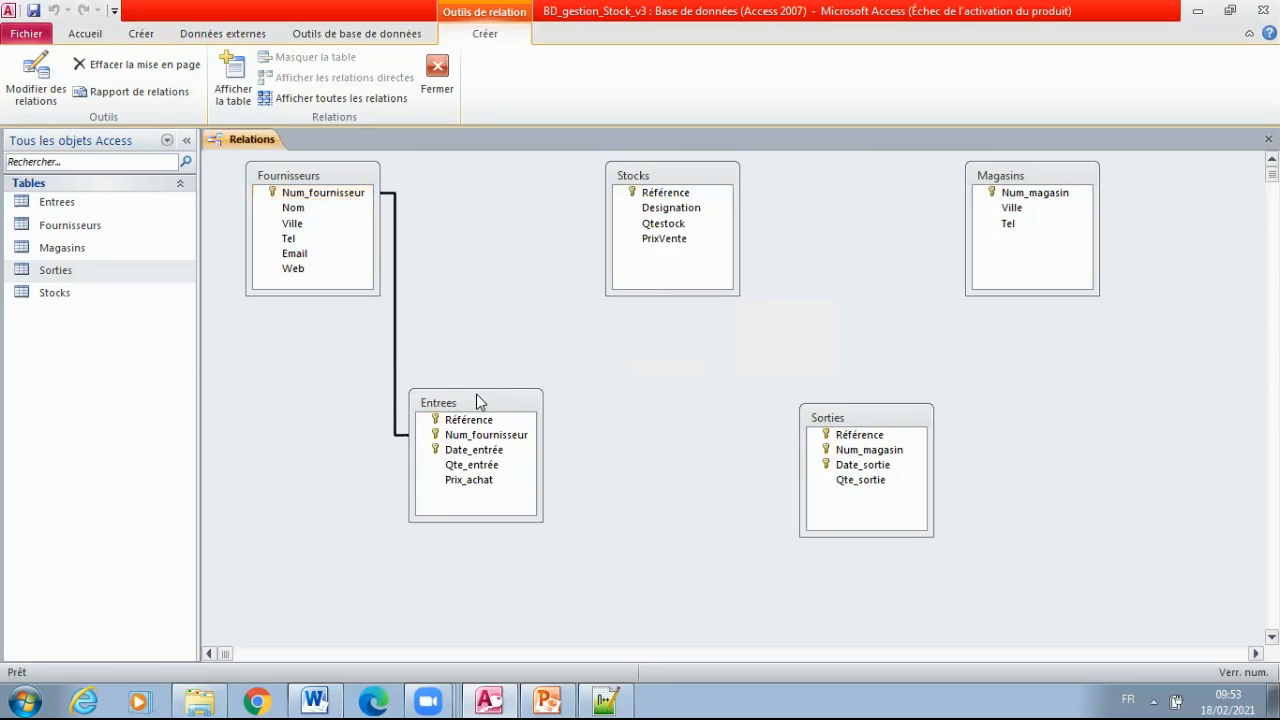
Shift Entrees slightly away from Fournisseurs and enforce referential integrity on the relationship between these two tables
{"action": "mouse_move", "coordinate": [476, 394]}
{"action": "left_mouse_down"}
{"action": "mouse_move", "coordinate": [542, 388]}
{"action": "mouse_move", "coordinate": [499, 386]}
{"action": "left_mouse_up"}
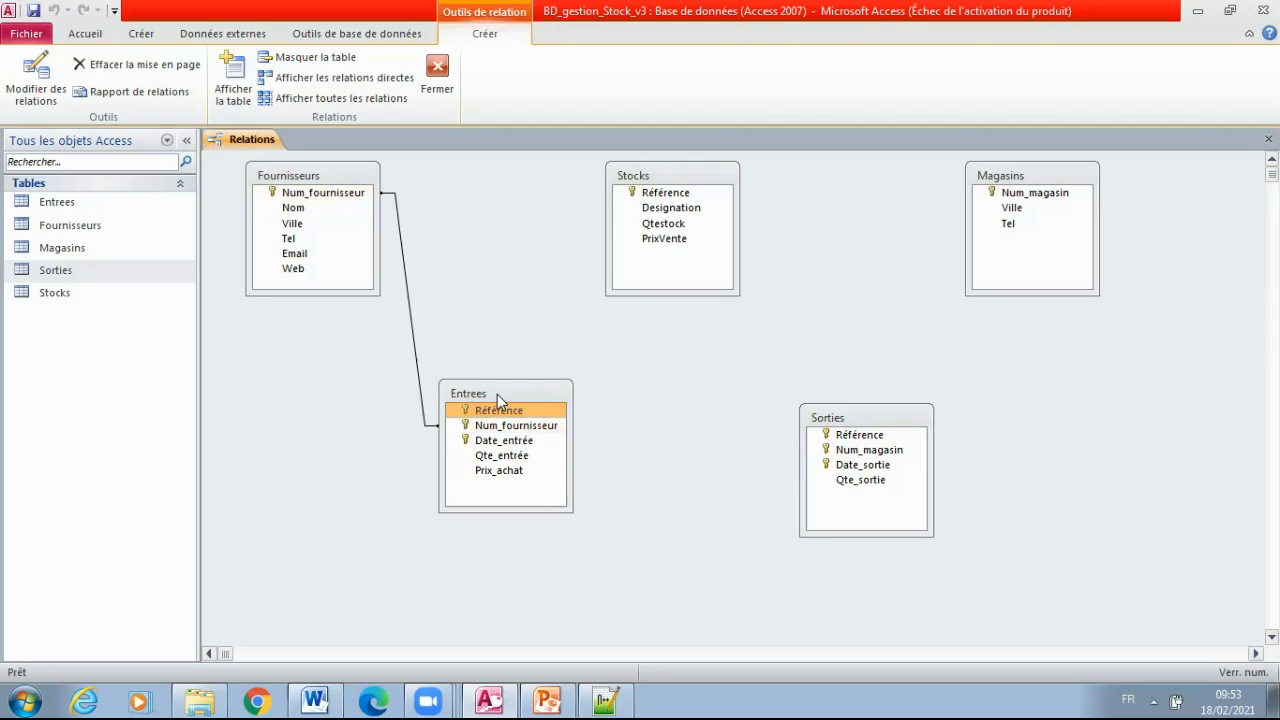
{"action": "left_click", "coordinate": [411, 322]}
{"action": "right_click", "coordinate": [411, 322]}
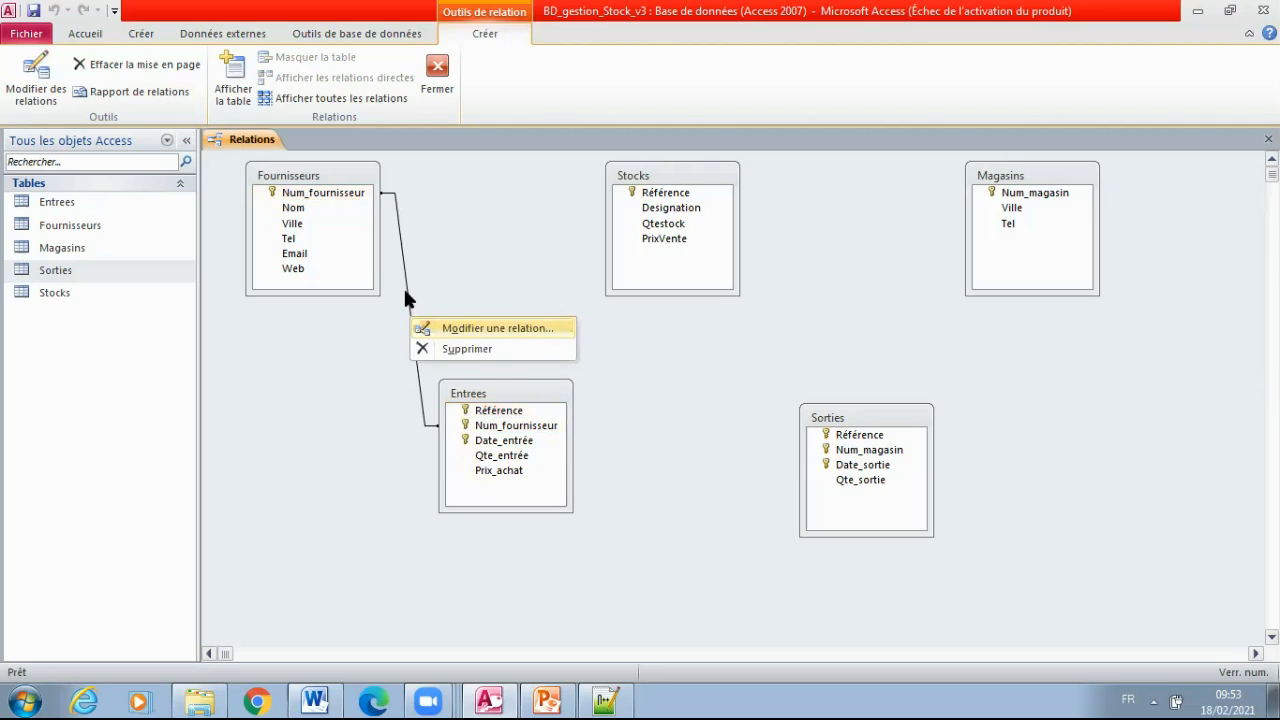
{"action": "left_click", "coordinate": [404, 287]}
{"action": "right_click", "coordinate": [404, 289]}
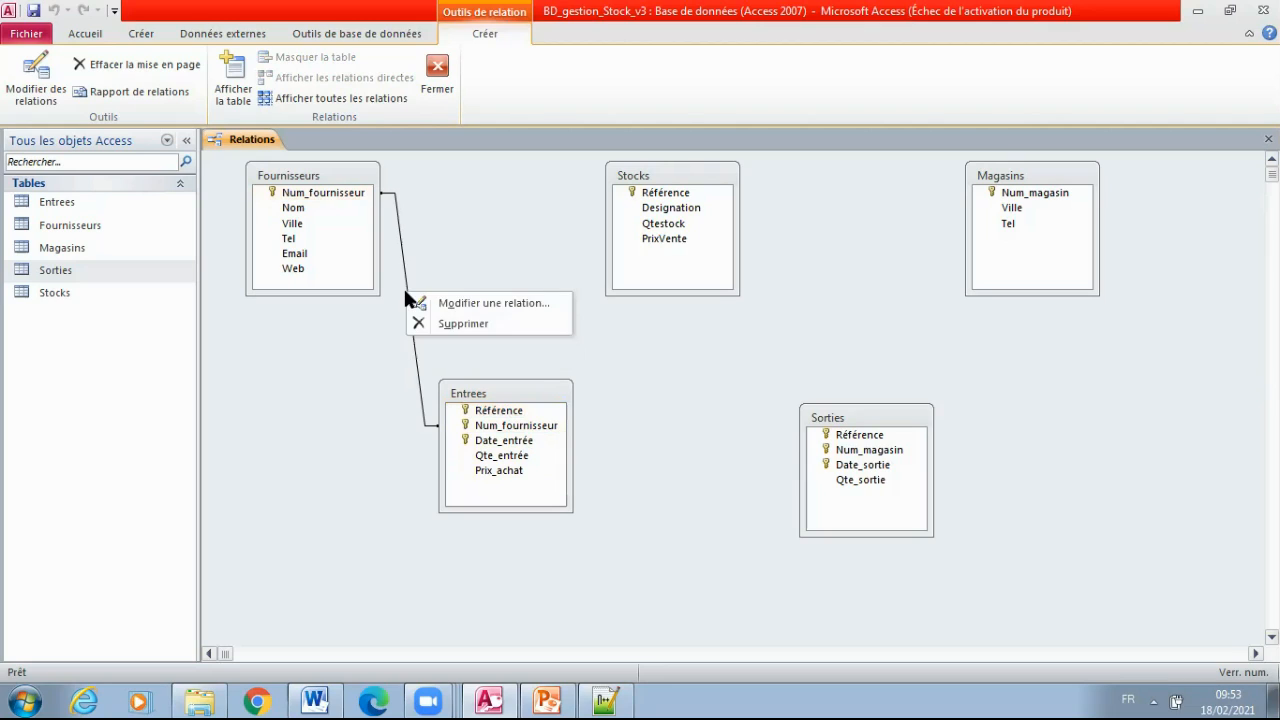
{"action": "left_click", "coordinate": [465, 304]}
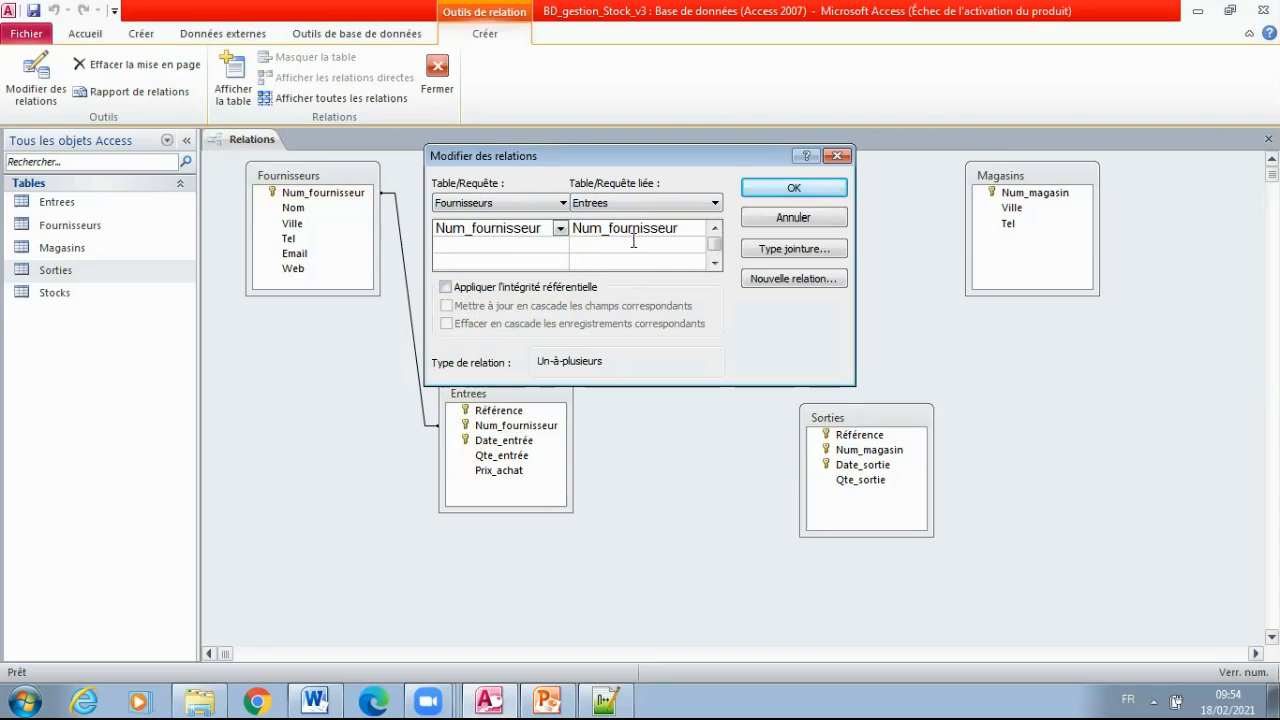
{"action": "left_click", "coordinate": [463, 290]}
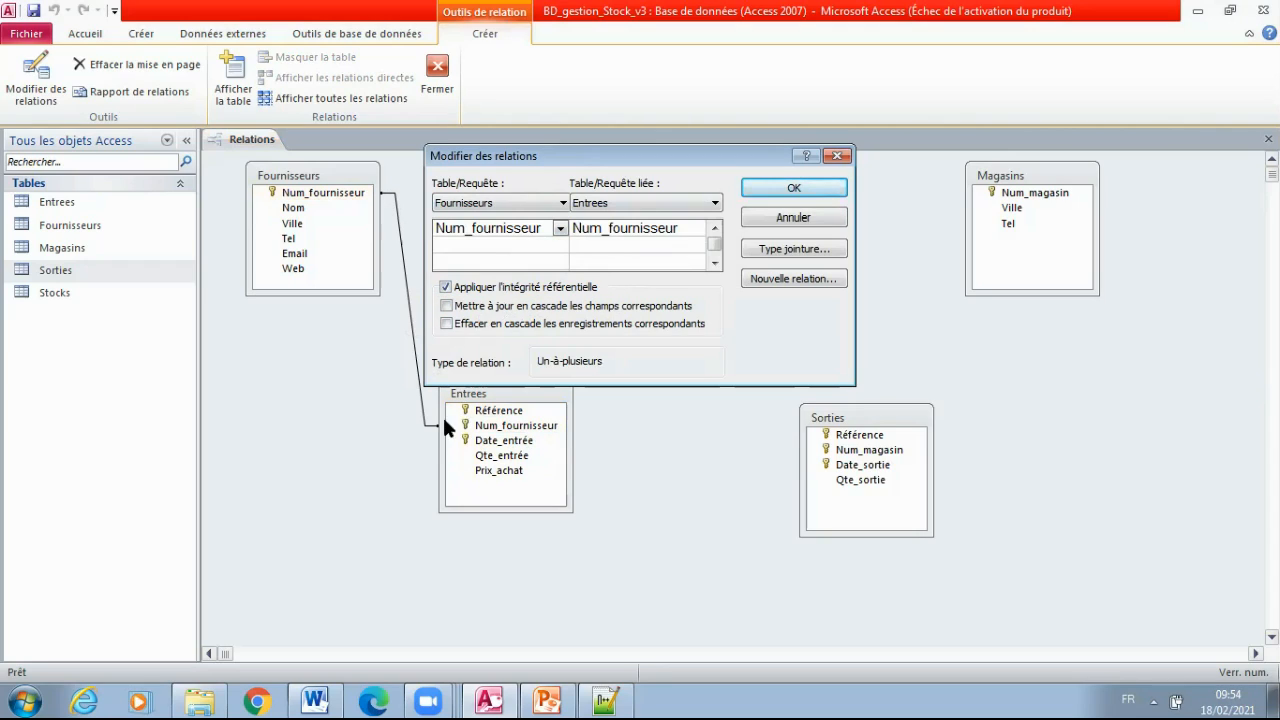
{"action": "left_click", "coordinate": [789, 189]}
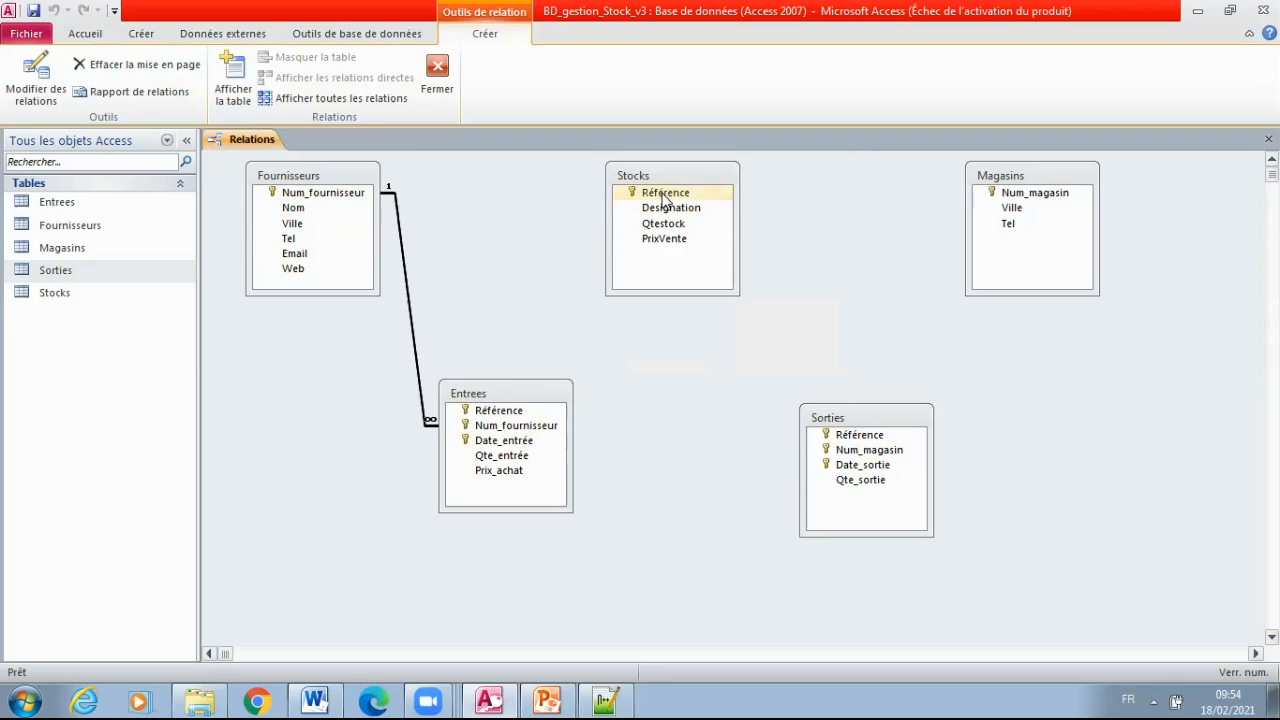
Create a relationship from Référence in Stocks to Référence in Entrees with referential integrity enforced
{"action": "left_click_drag", "start_coordinate": [650, 192], "coordinate": [521, 416]}
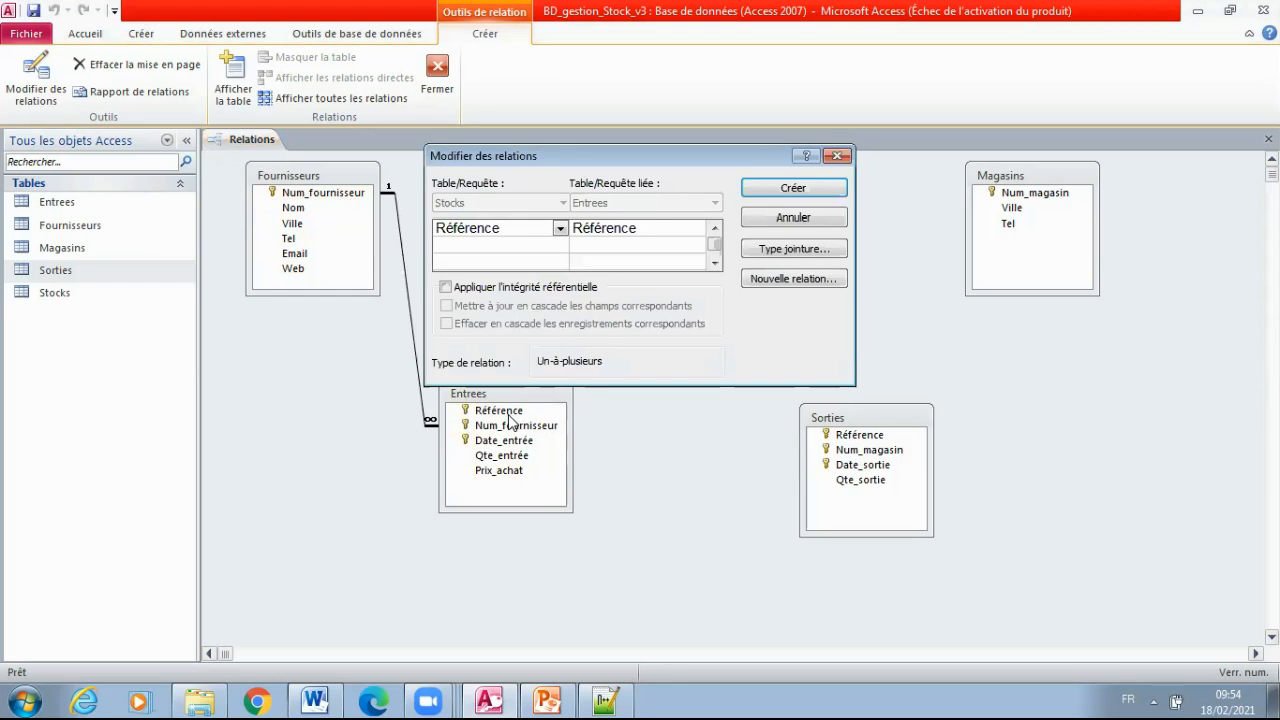
{"action": "left_click", "coordinate": [446, 287]}
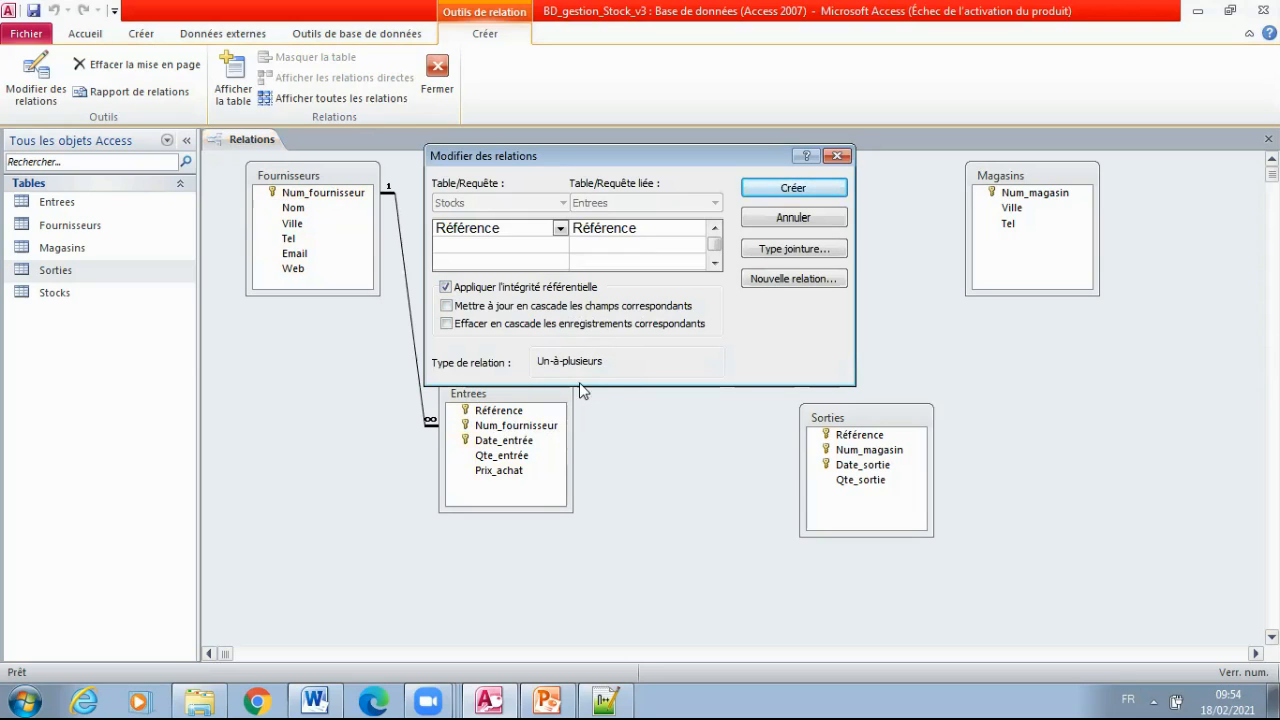
{"action": "left_click", "coordinate": [789, 188]}
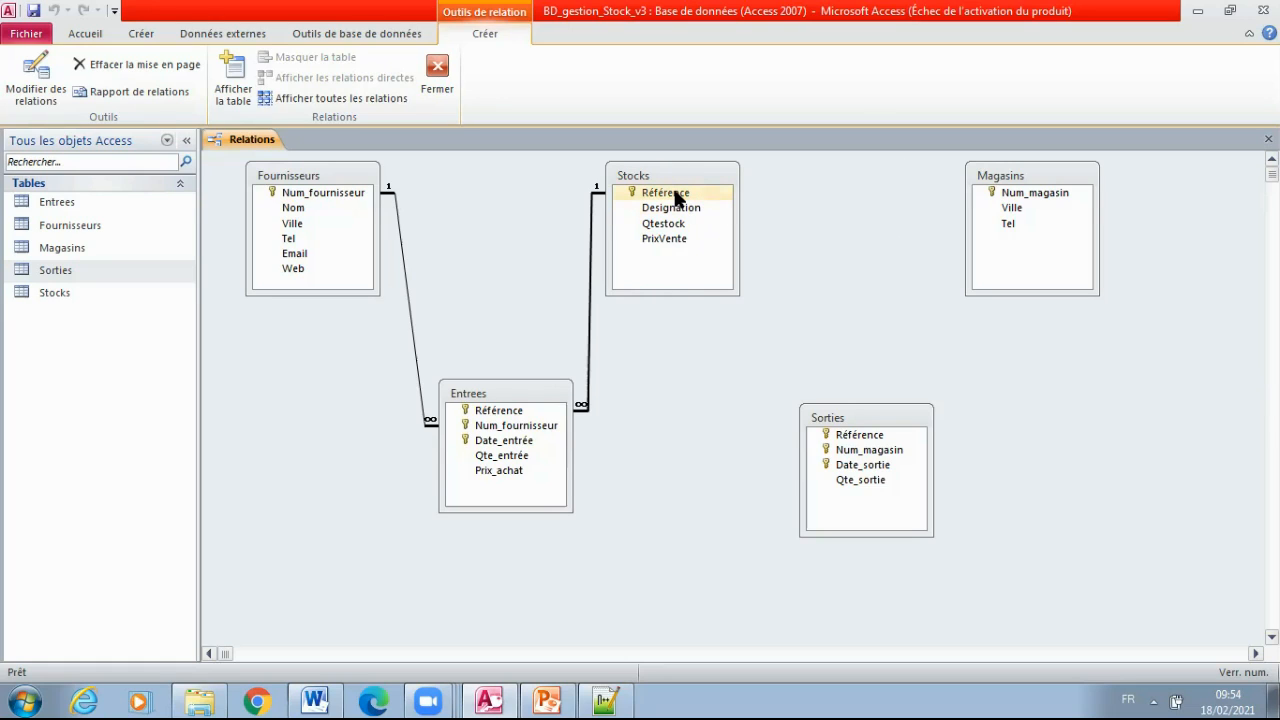
Create a relationship from Référence in Stocks to Référence in Sorties with referential integrity enforced
{"action": "left_click_drag", "start_coordinate": [676, 197], "coordinate": [870, 440]}
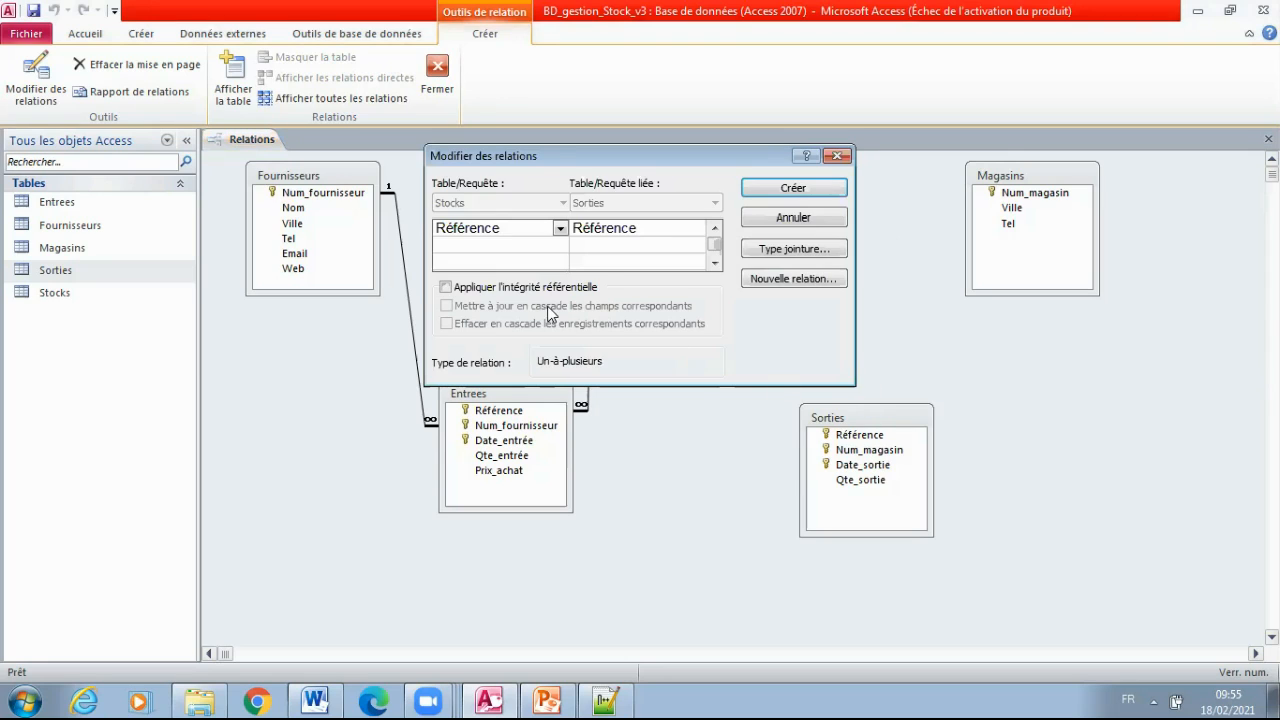
{"action": "left_click", "coordinate": [506, 290]}
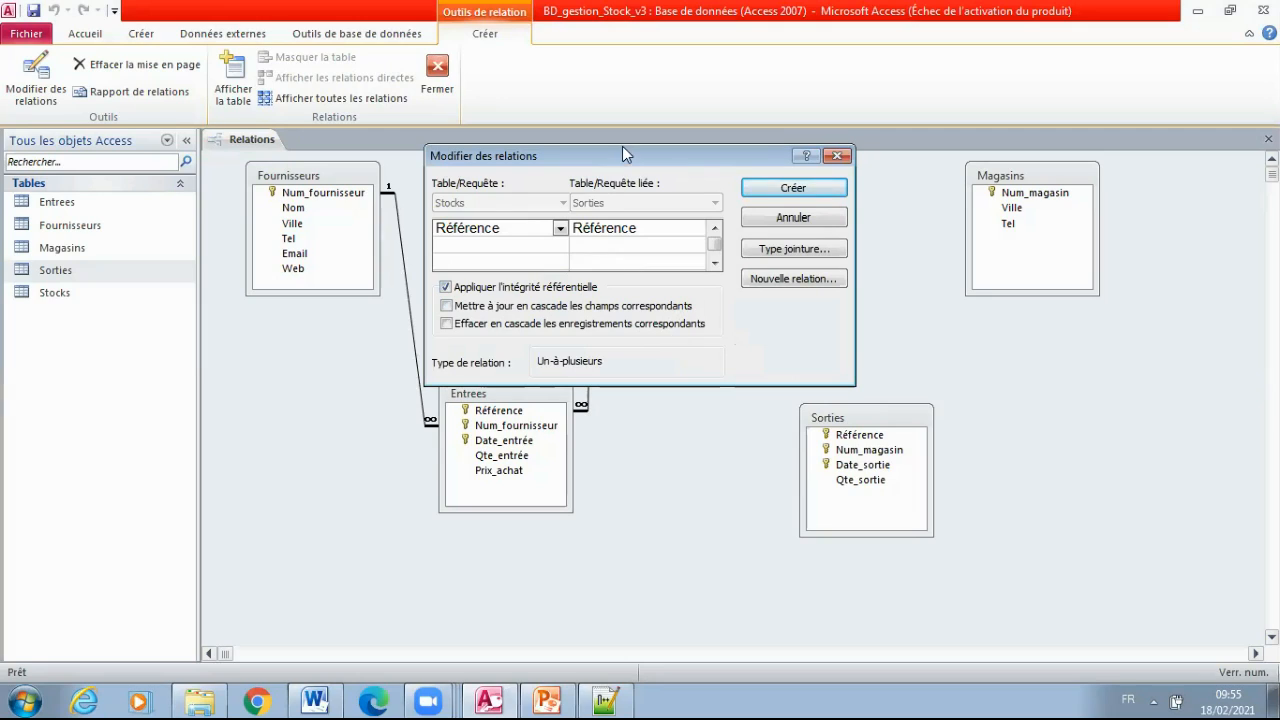
{"action": "left_click_drag", "start_coordinate": [641, 165], "coordinate": [946, 123]}
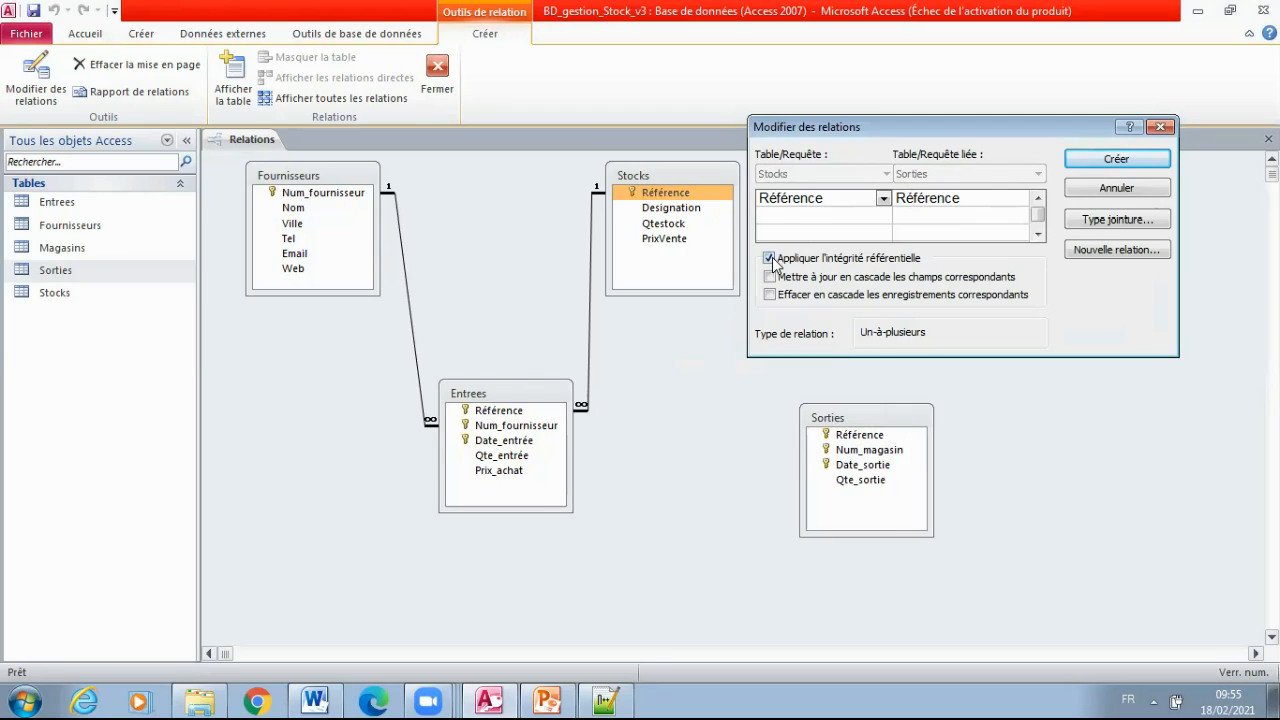
{"action": "left_click", "coordinate": [1110, 160]}
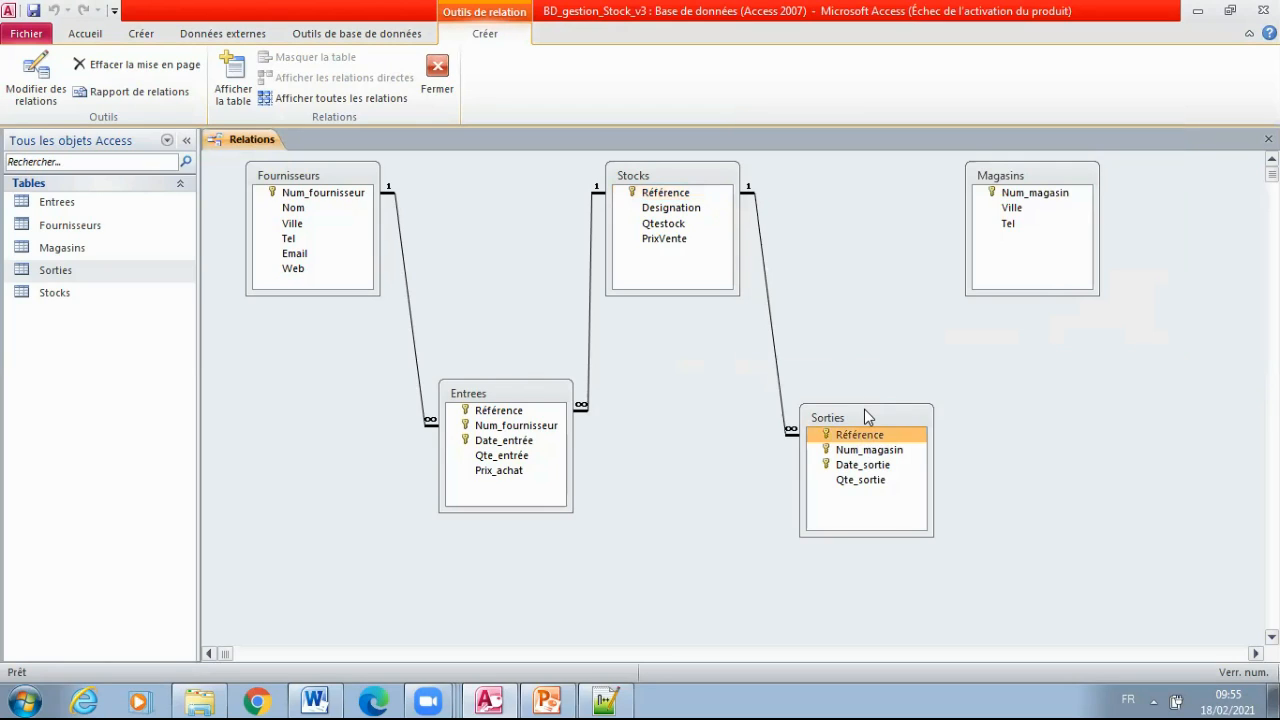
Move Sorties slightly up and relate Num_magasin in Magasins to Num_magasin in Sorties with referential integrity enforced
{"action": "left_click_drag", "start_coordinate": [868, 417], "coordinate": [874, 386]}
{"action": "left_click", "coordinate": [1040, 192]}
{"action": "left_click_drag", "start_coordinate": [1044, 187], "coordinate": [880, 419]}
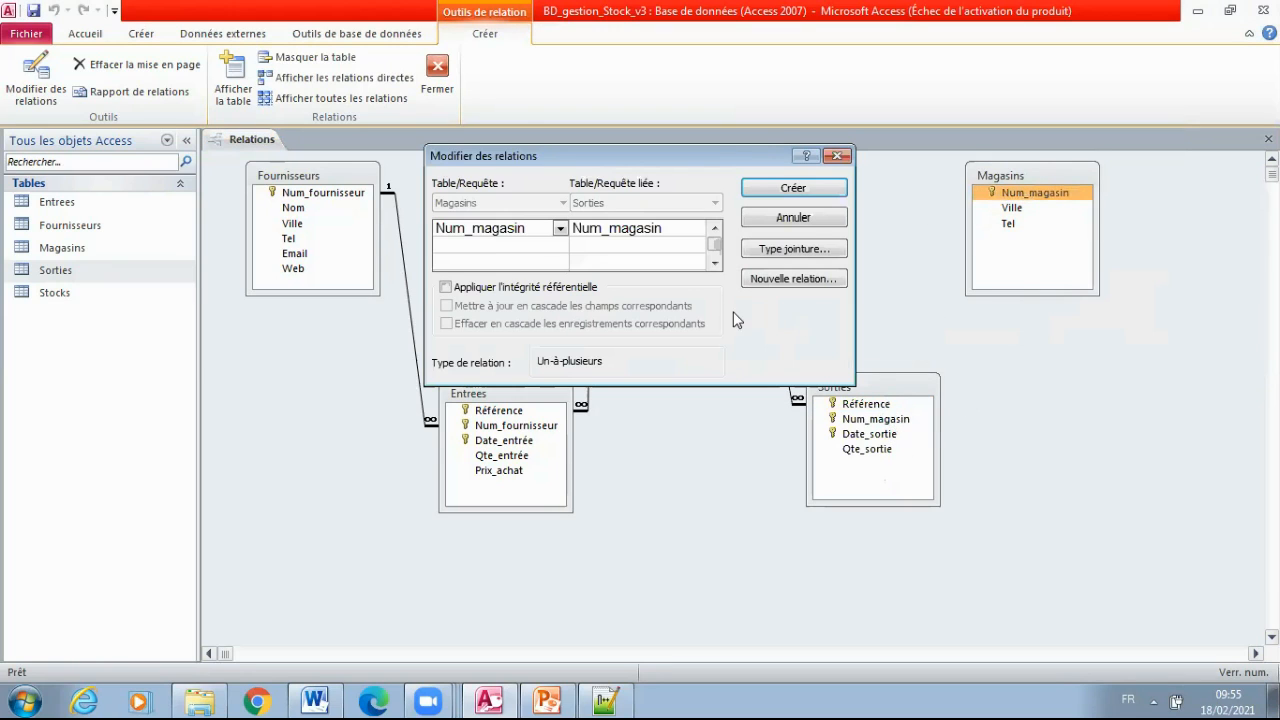
{"action": "left_click", "coordinate": [517, 287]}
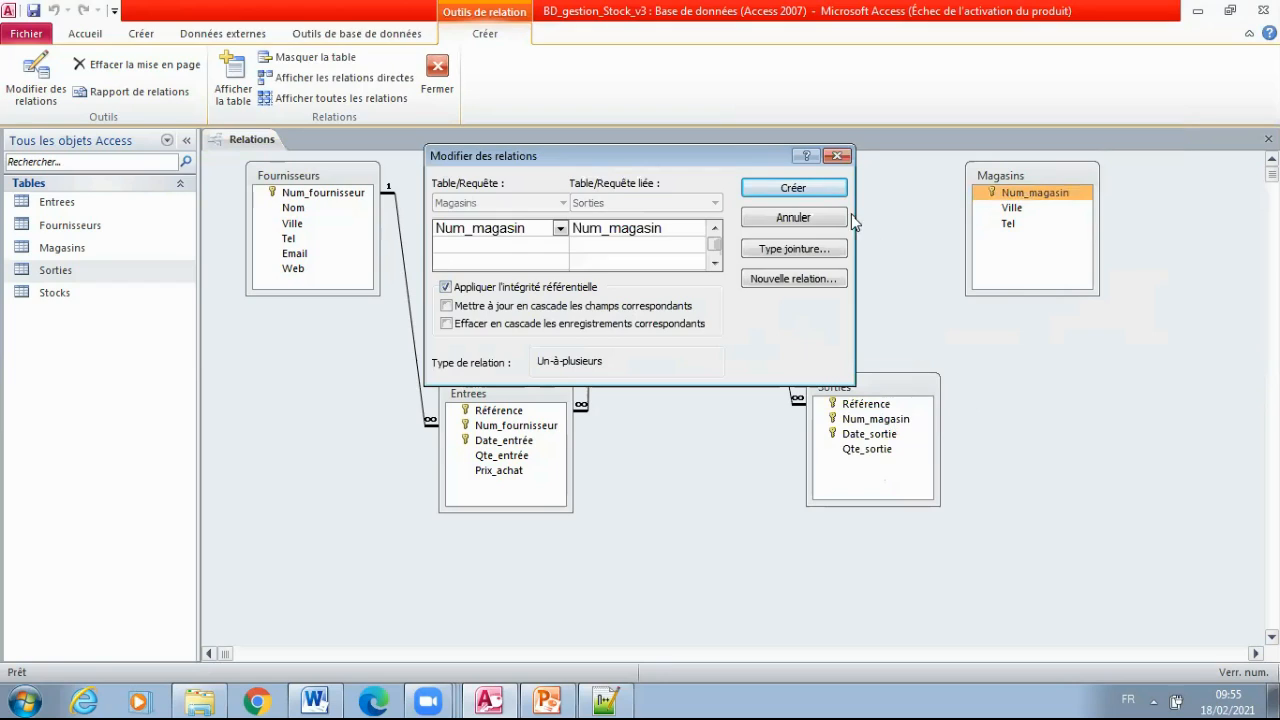
{"action": "left_click", "coordinate": [793, 189]}
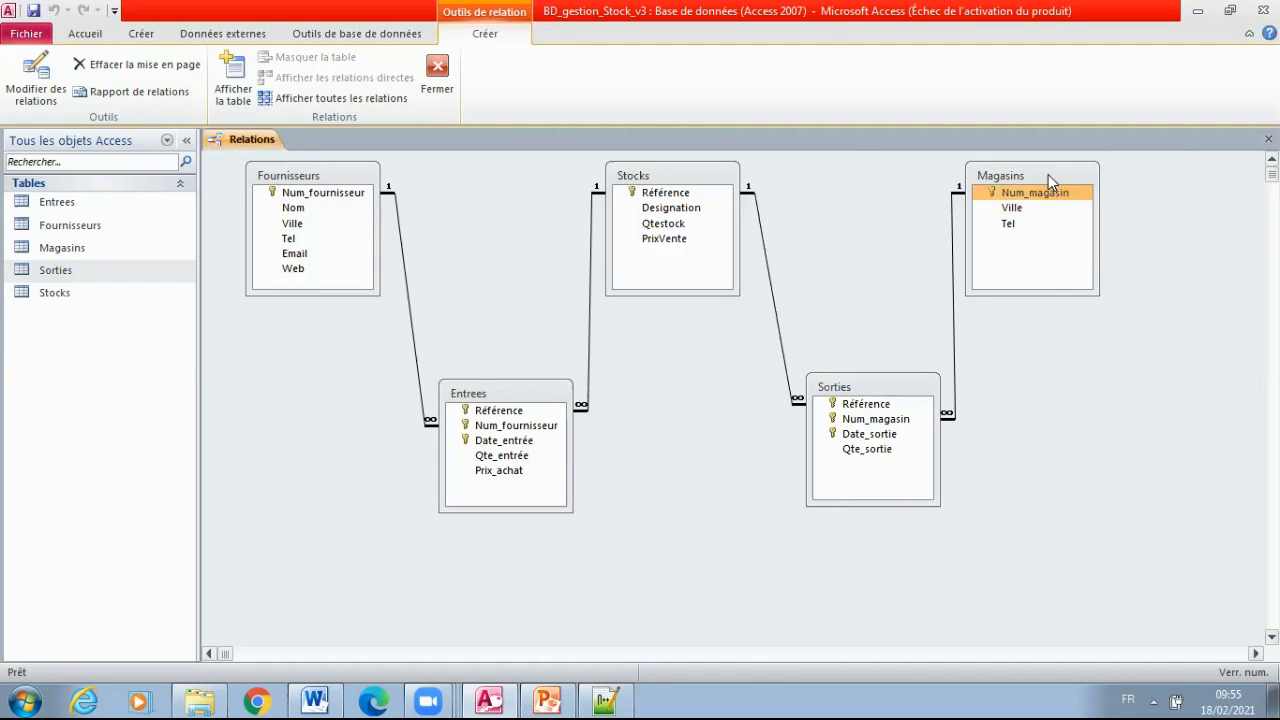
Space Magasins farther from Stocks with Sorties slightly lower between them, and close the Relations window, saving its layout
{"action": "left_click_drag", "start_coordinate": [1048, 174], "coordinate": [1130, 175]}
{"action": "left_click_drag", "start_coordinate": [886, 391], "coordinate": [908, 406]}
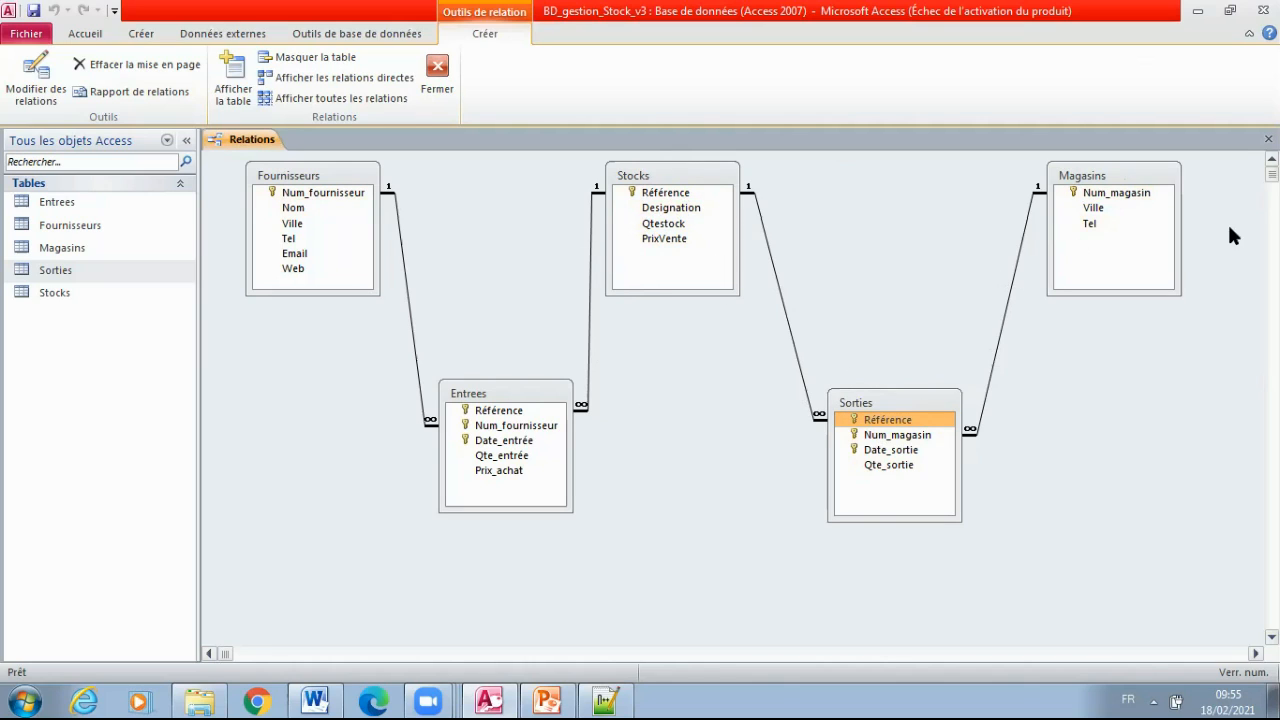
{"action": "left_click", "coordinate": [1269, 140]}
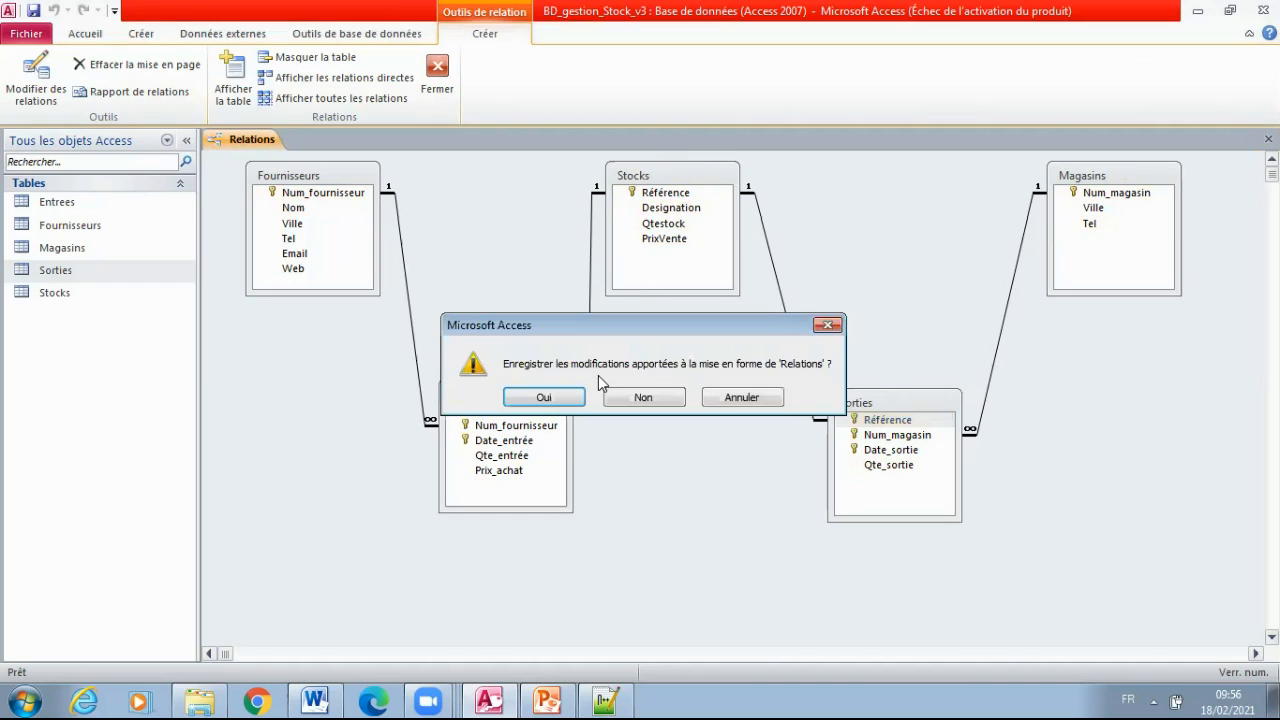
{"action": "left_click", "coordinate": [584, 398]}
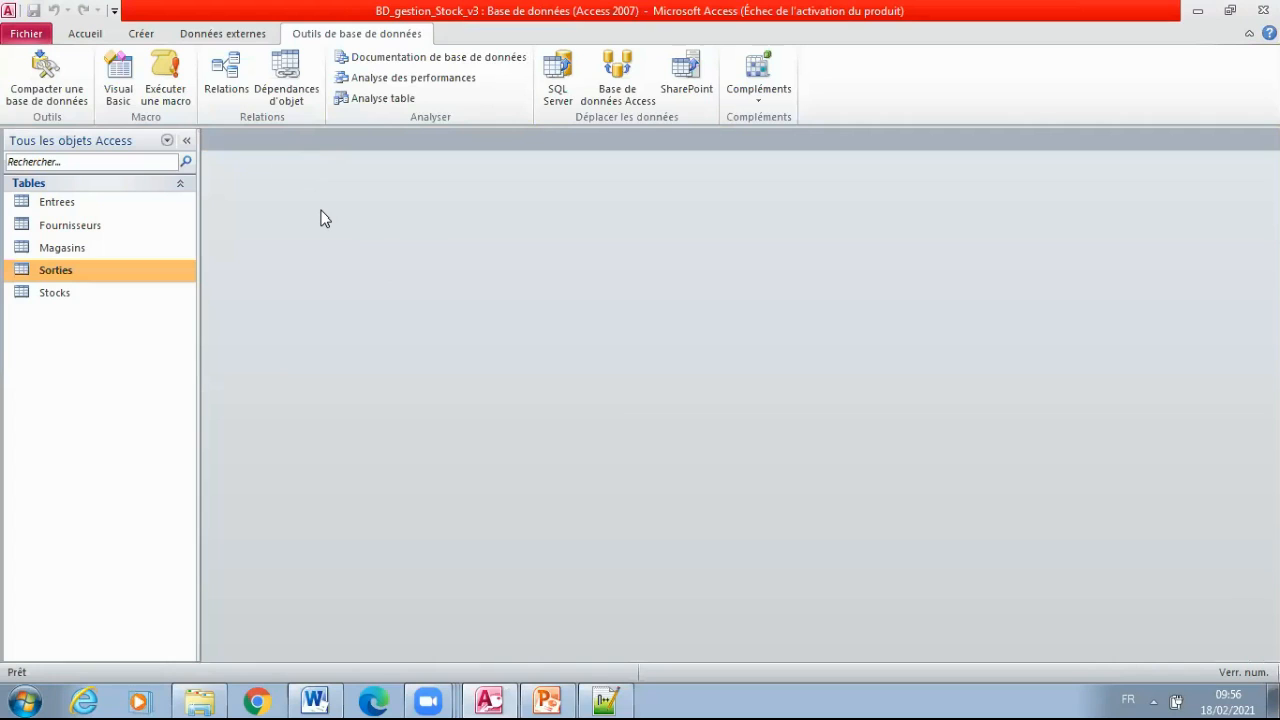
Reopen the Relations window to review the saved relationships between the five tables, and close it again
{"action": "left_click", "coordinate": [228, 88]}
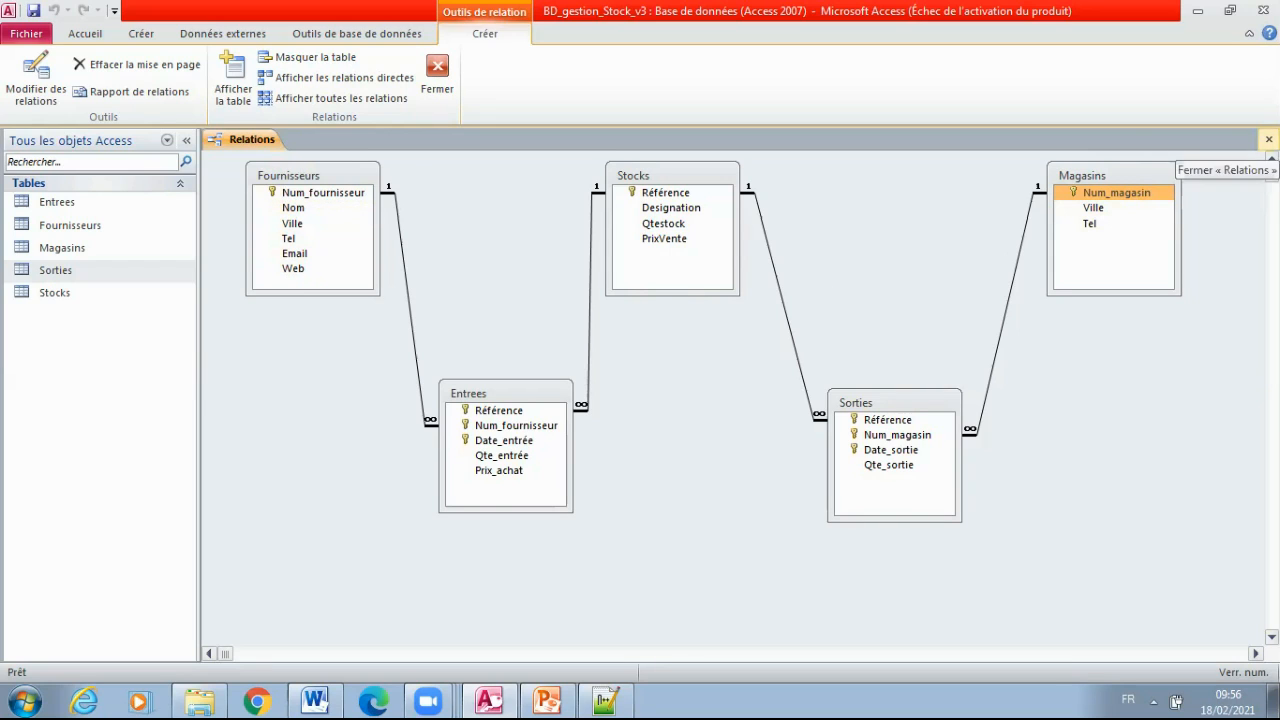
{"action": "left_click", "coordinate": [1268, 139]}
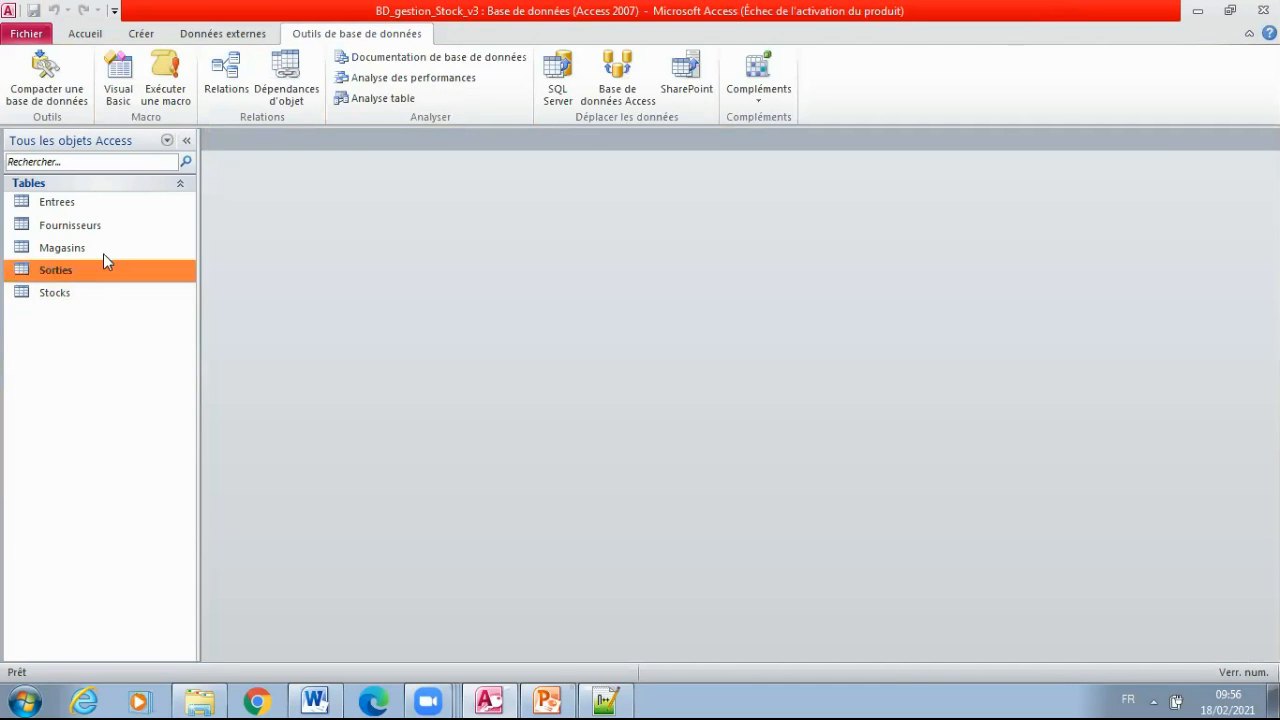
{"action": "left_click", "coordinate": [73, 227]}
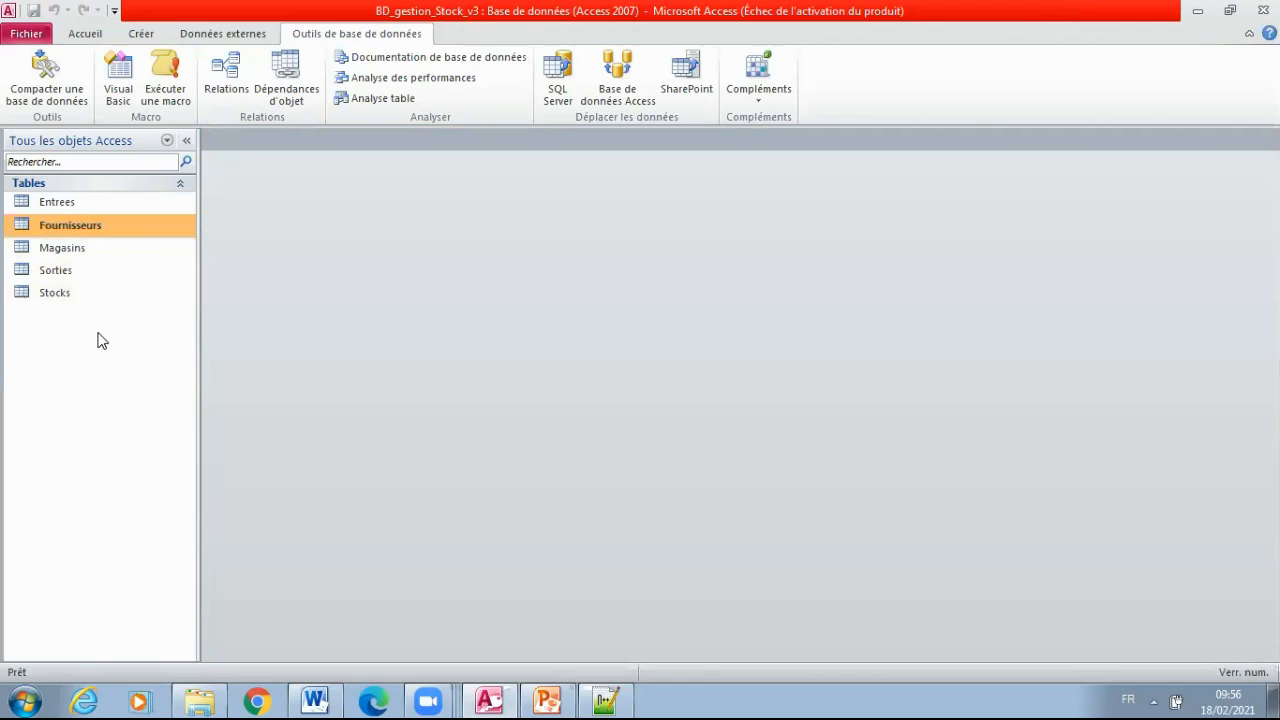
Start a new table in design view with Num_Fournisseur as its first field
{"action": "left_click", "coordinate": [150, 34]}
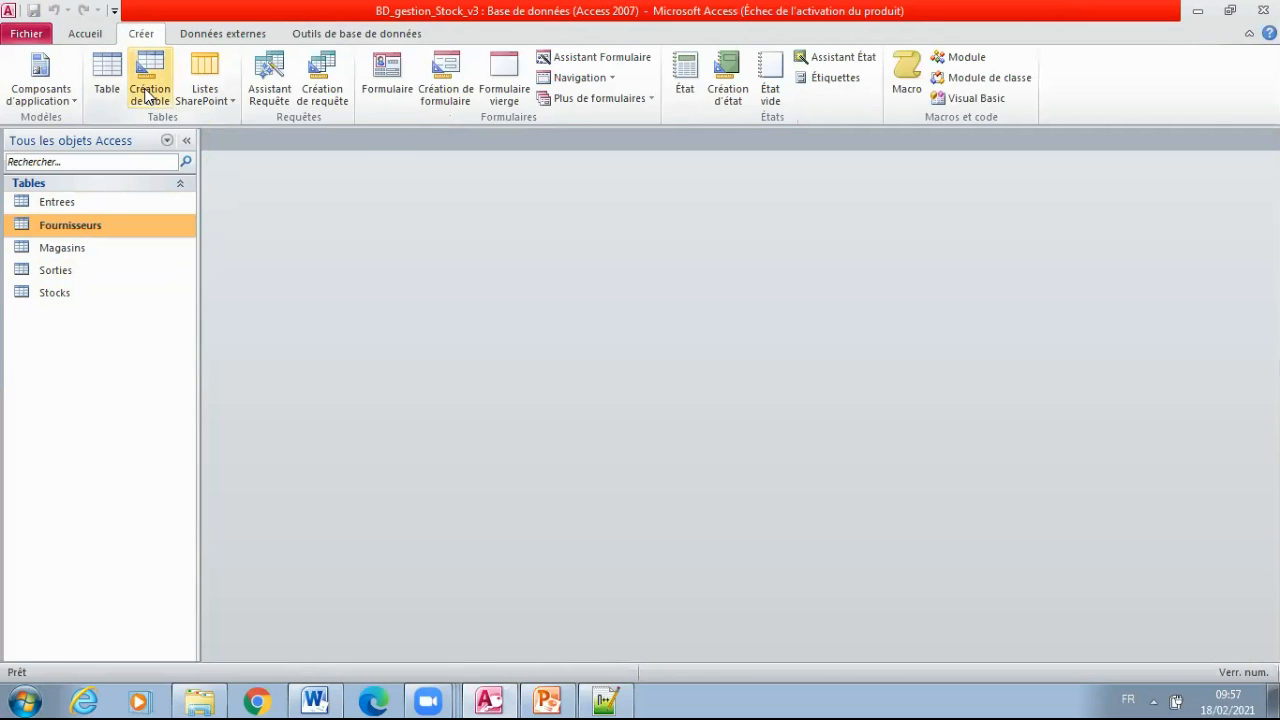
{"action": "left_click", "coordinate": [148, 94]}
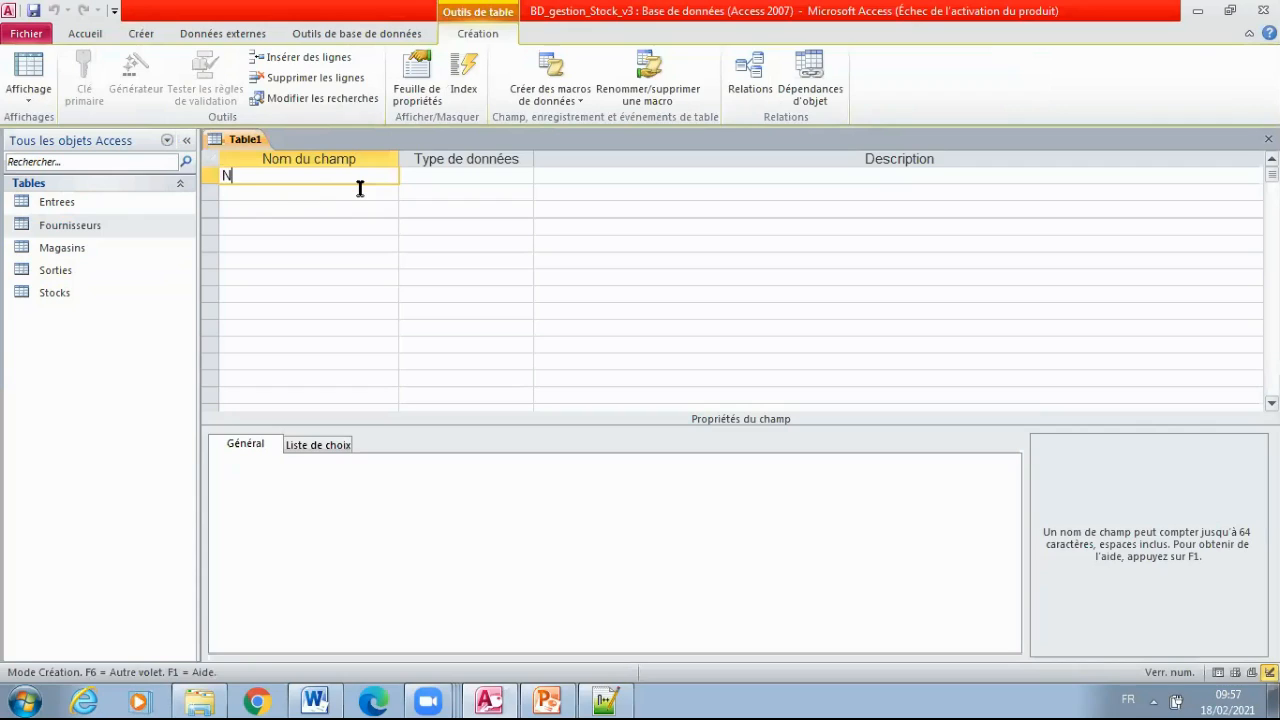
{"action": "type", "text": "Num_Fournisseur"}
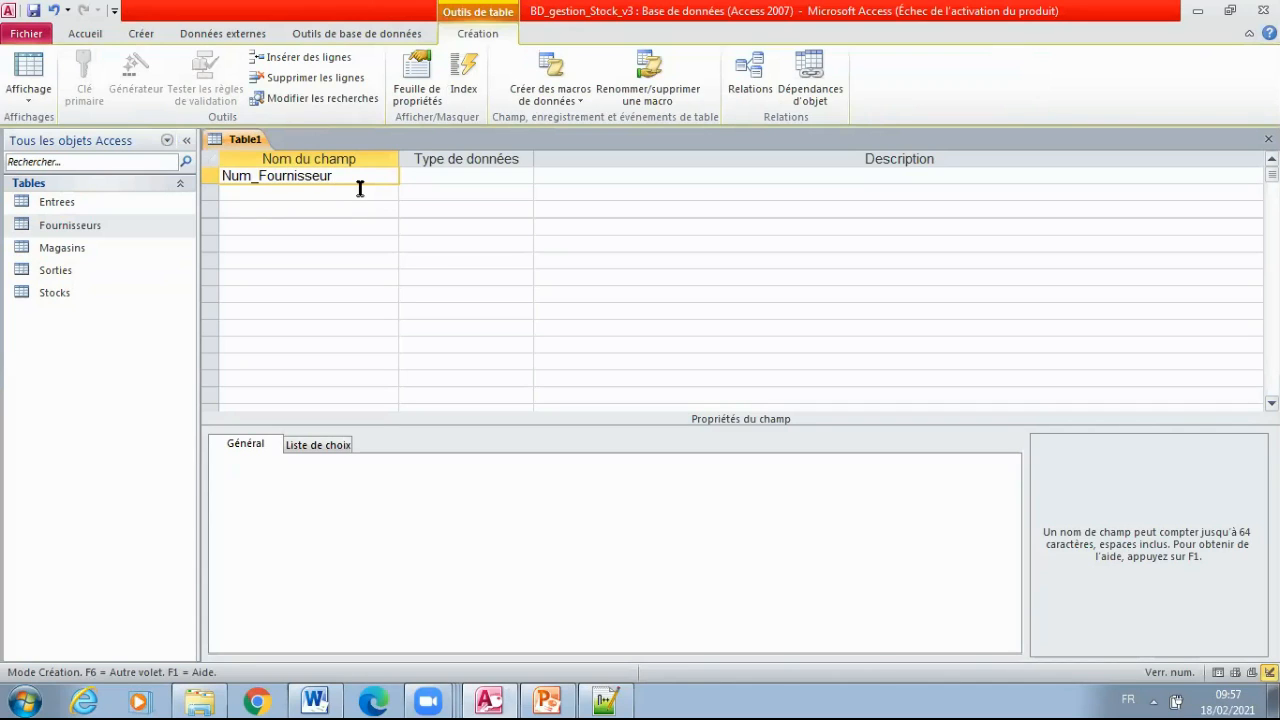
Add a second field named ChiffreAffaire to the new table with the Numérique data type
{"action": "left_click", "coordinate": [337, 196]}
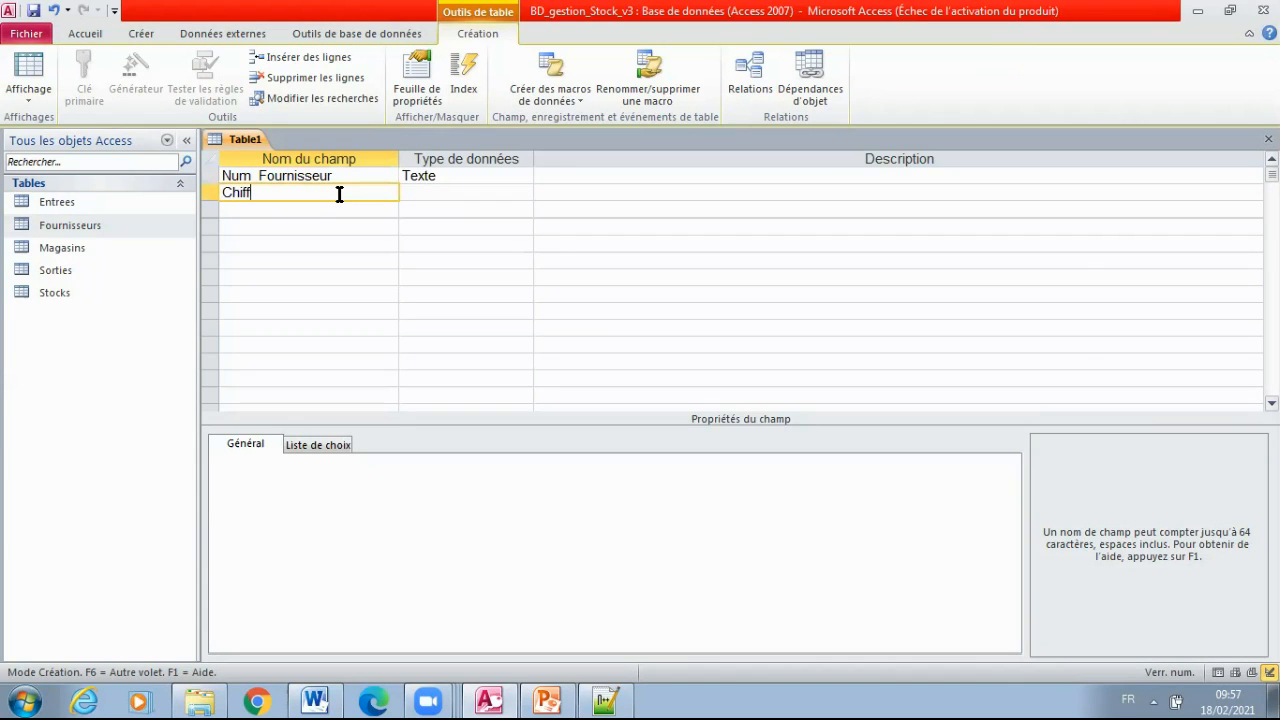
{"action": "type", "text": "ChiffreAffaire"}
{"action": "left_click", "coordinate": [462, 190]}
{"action": "left_click", "coordinate": [524, 192]}
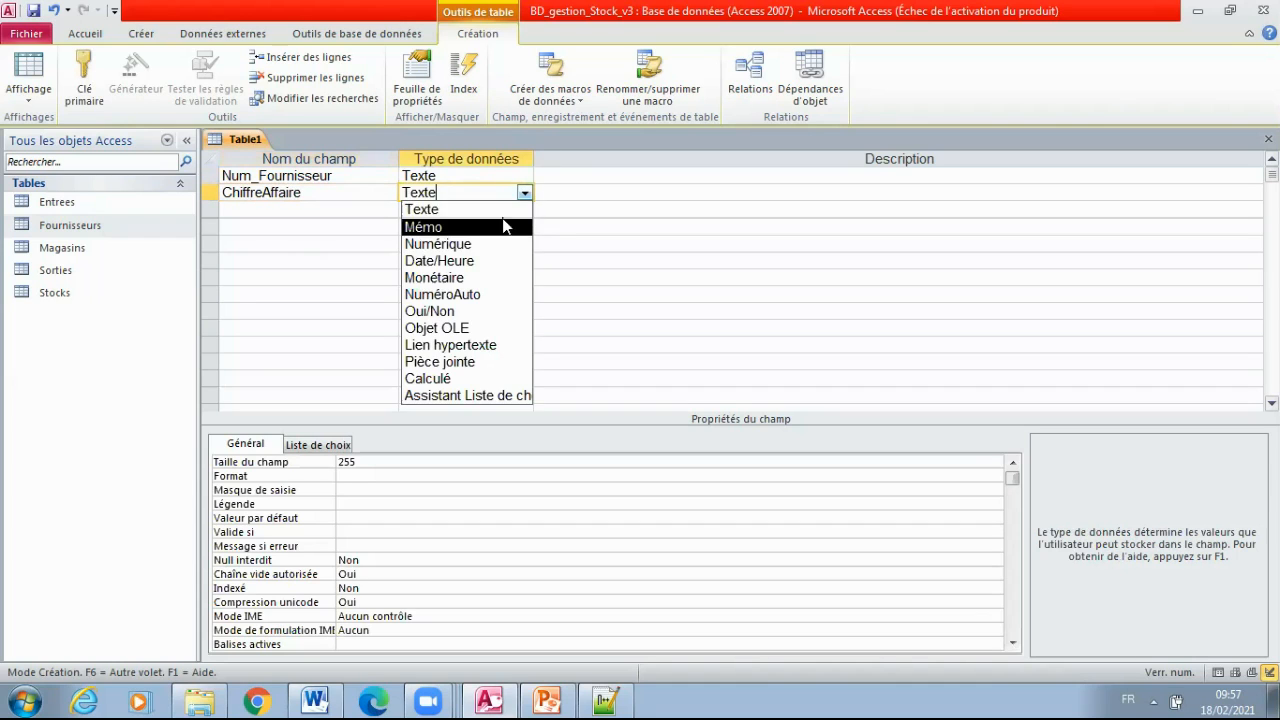
{"action": "left_click", "coordinate": [500, 249]}
{"action": "left_click", "coordinate": [300, 208]}
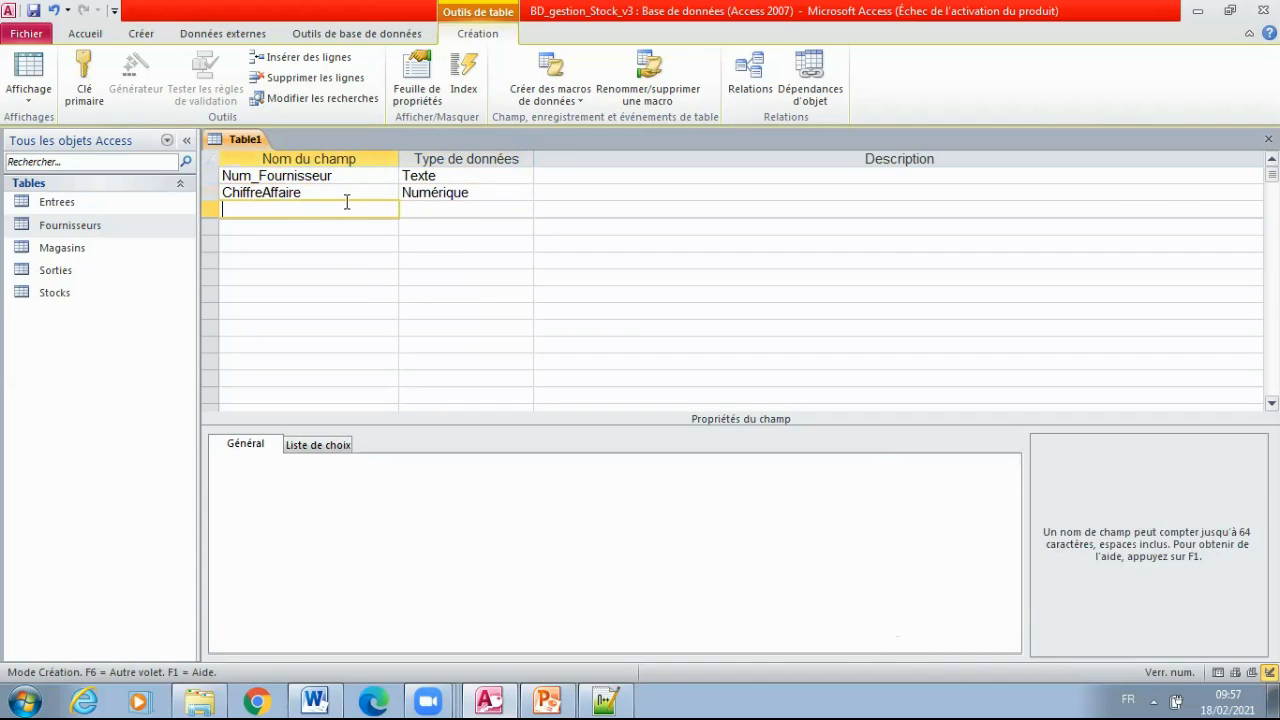
Add a third field named CodeSec with the Texte data type and make Num_Fournisseur the primary key
{"action": "type", "text": "Code"}
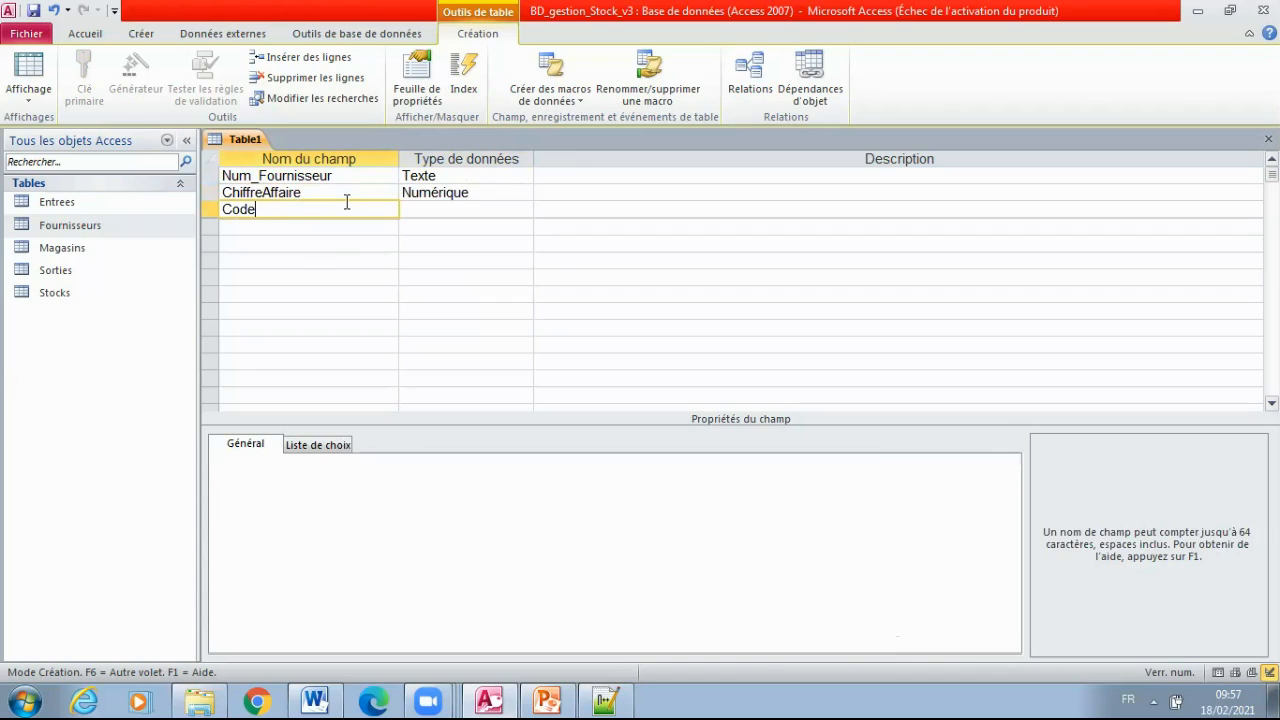
{"action": "type", "text": "SEc"}
{"action": "type", "text": "ec"}
{"action": "left_click", "coordinate": [450, 210]}
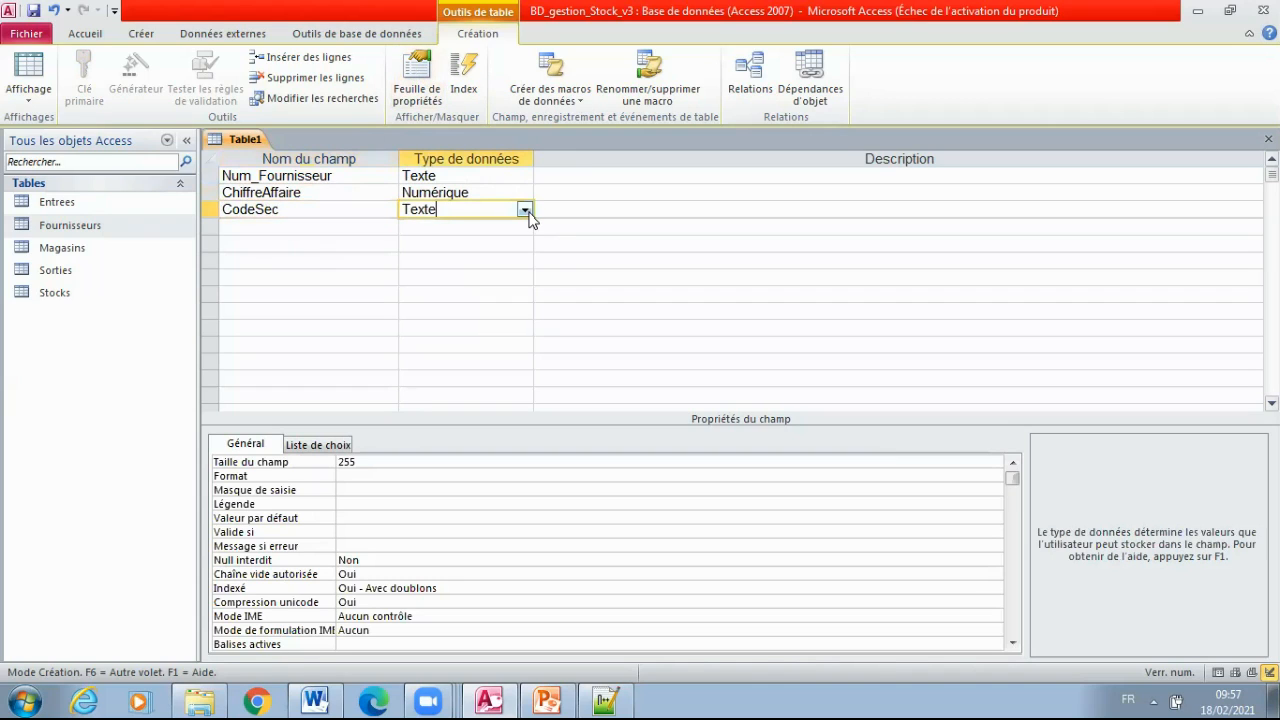
{"action": "left_click", "coordinate": [284, 178]}
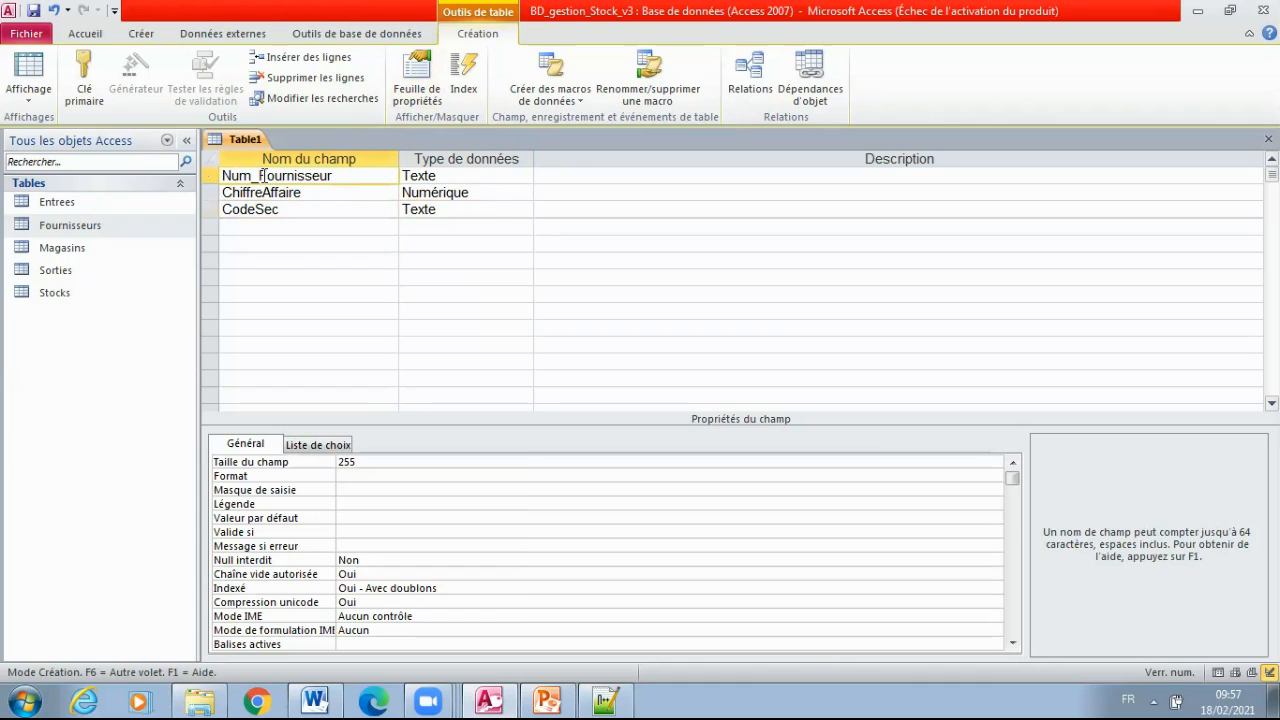
{"action": "left_click", "coordinate": [86, 86]}
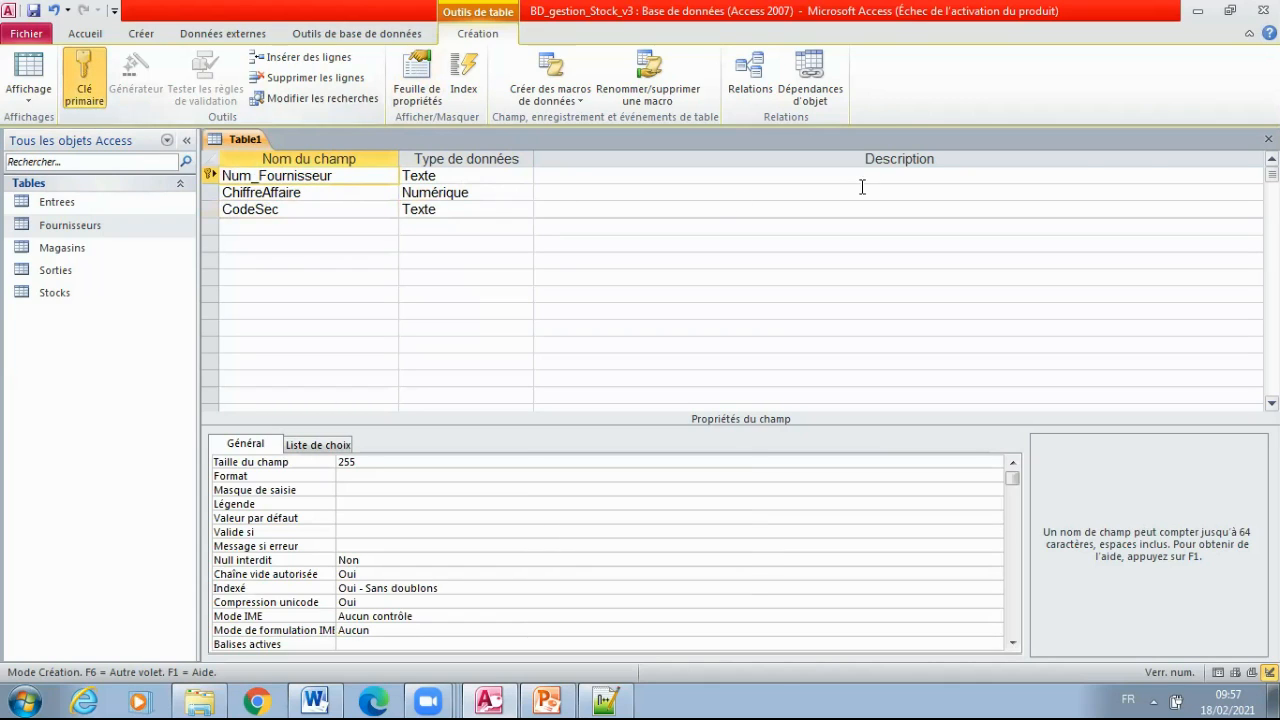
Close the new table, saving it under the name Fournisseurs2
{"action": "left_click", "coordinate": [1268, 139]}
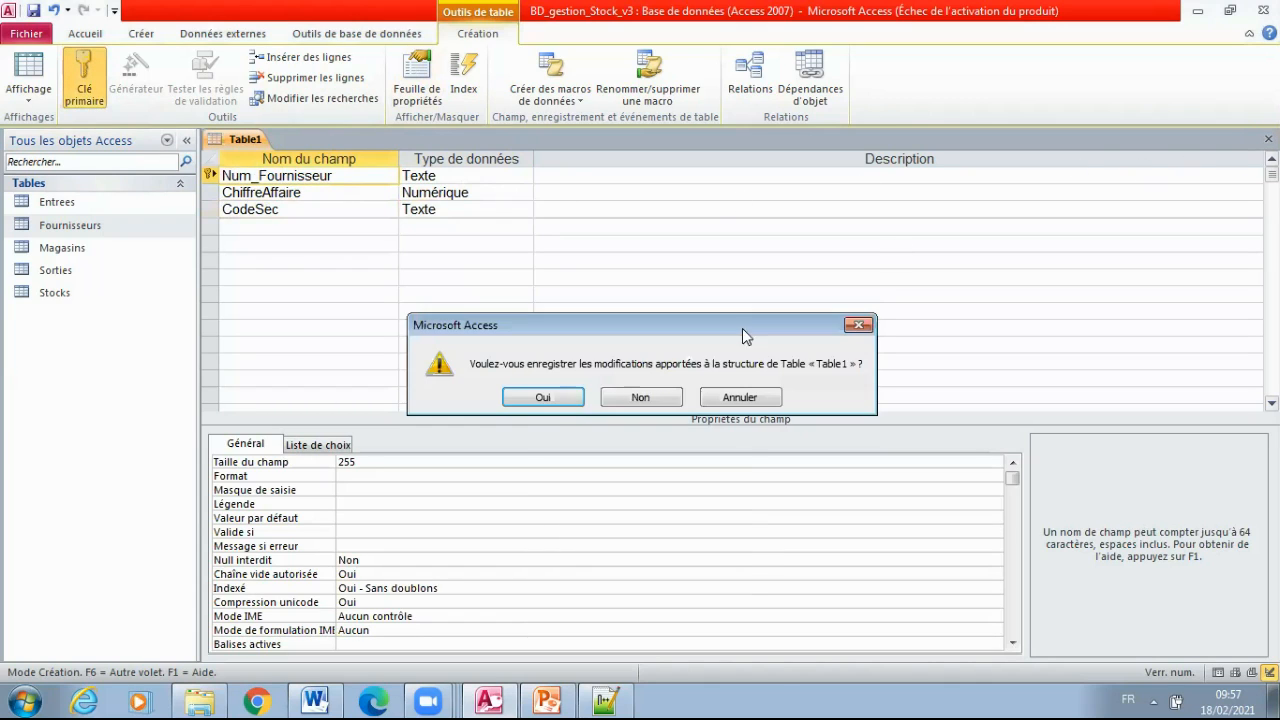
{"action": "left_click", "coordinate": [542, 400]}
{"action": "type", "text": "Fournisseur"}
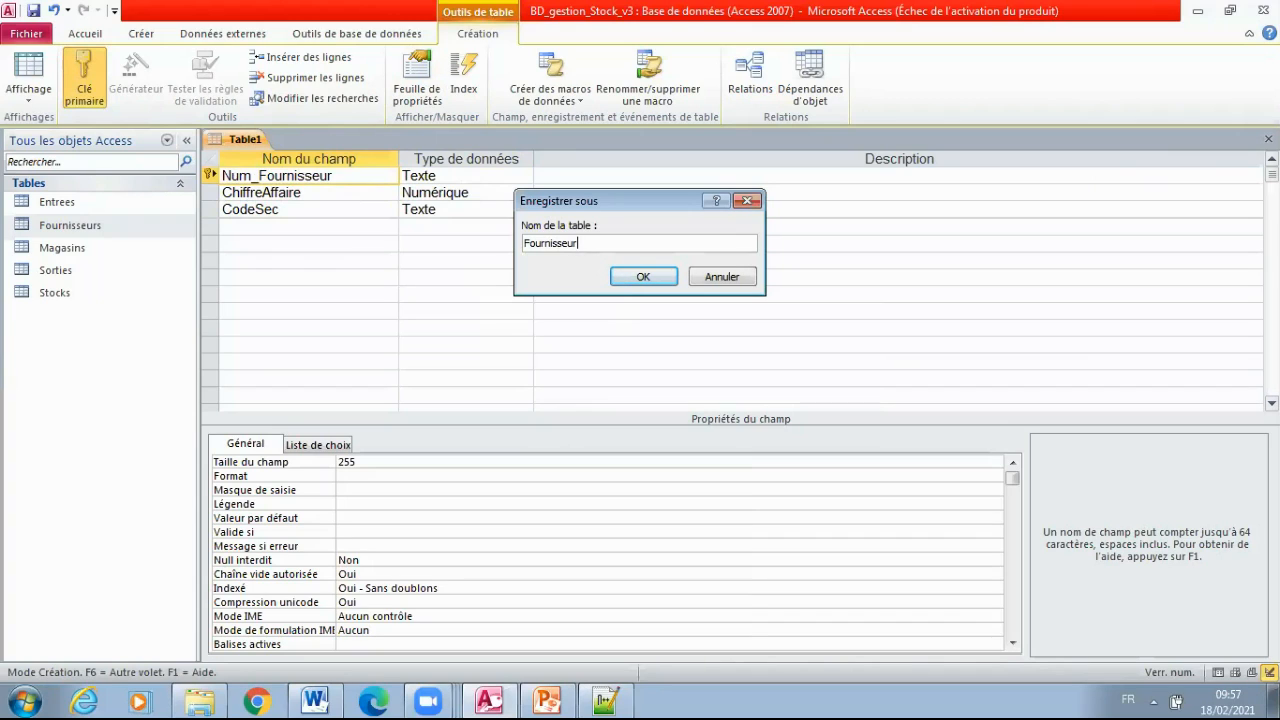
{"action": "type", "text": "s2"}
{"action": "left_click", "coordinate": [656, 280]}
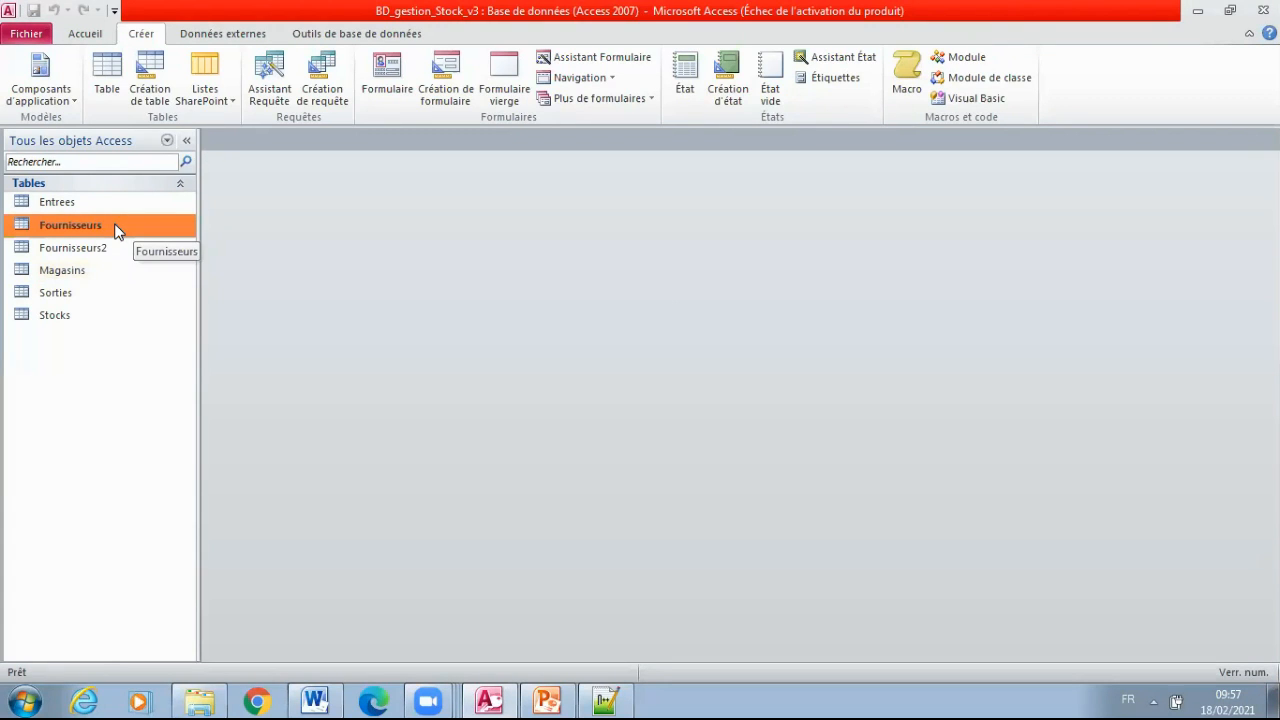
Open Fournisseurs in design view to review its fields, and briefly view the Fournisseurs2 design before closing it
{"action": "right_click", "coordinate": [115, 230]}
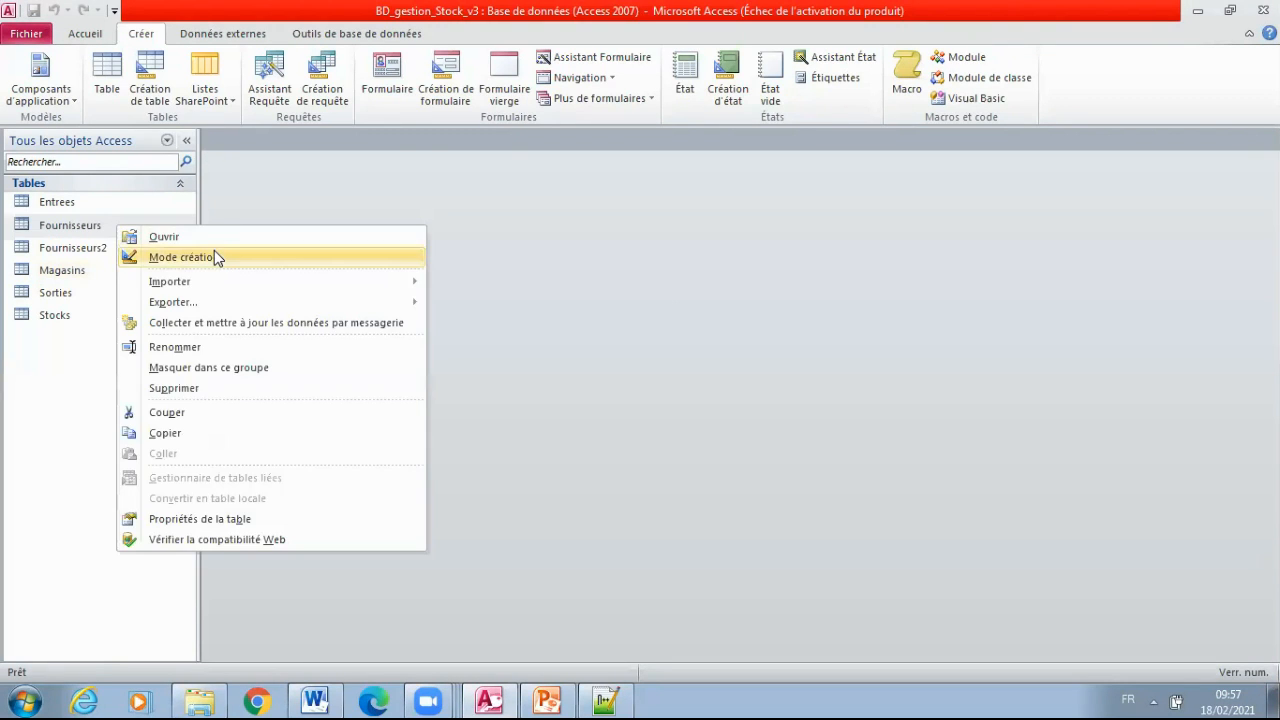
{"action": "left_click", "coordinate": [214, 254]}
{"action": "left_click", "coordinate": [270, 174]}
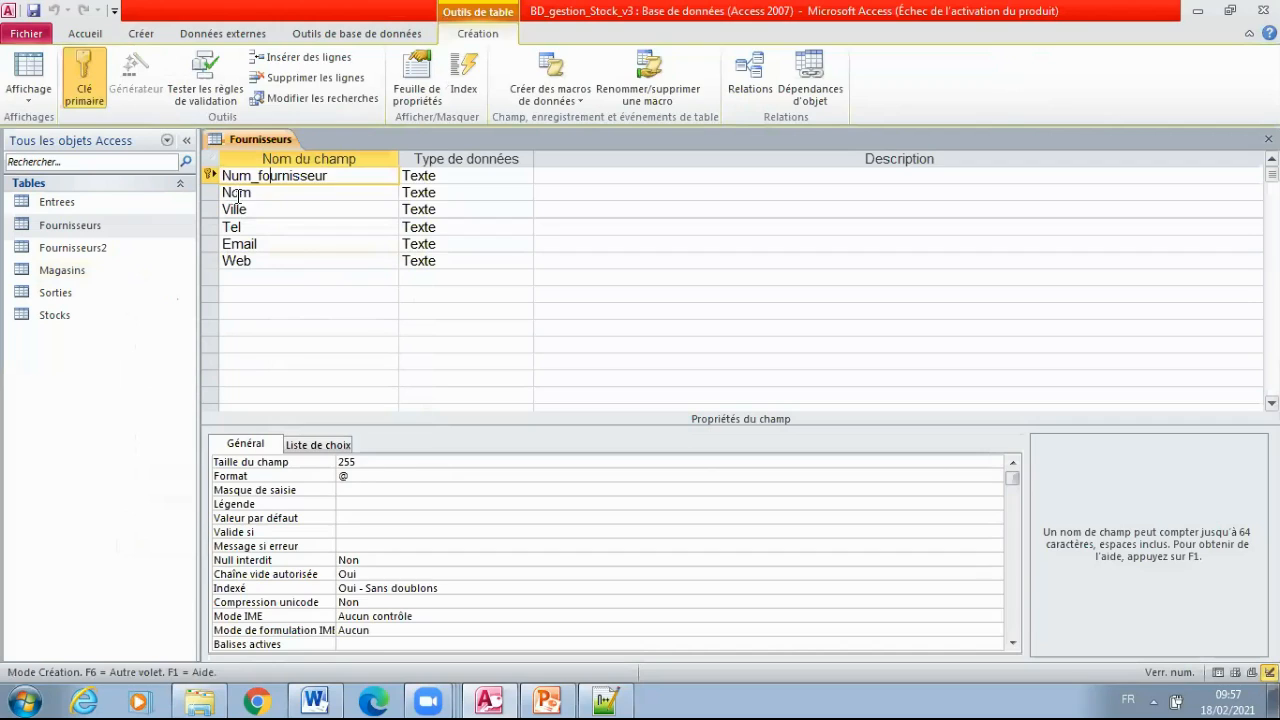
{"action": "left_click", "coordinate": [239, 194]}
{"action": "left_click", "coordinate": [240, 209]}
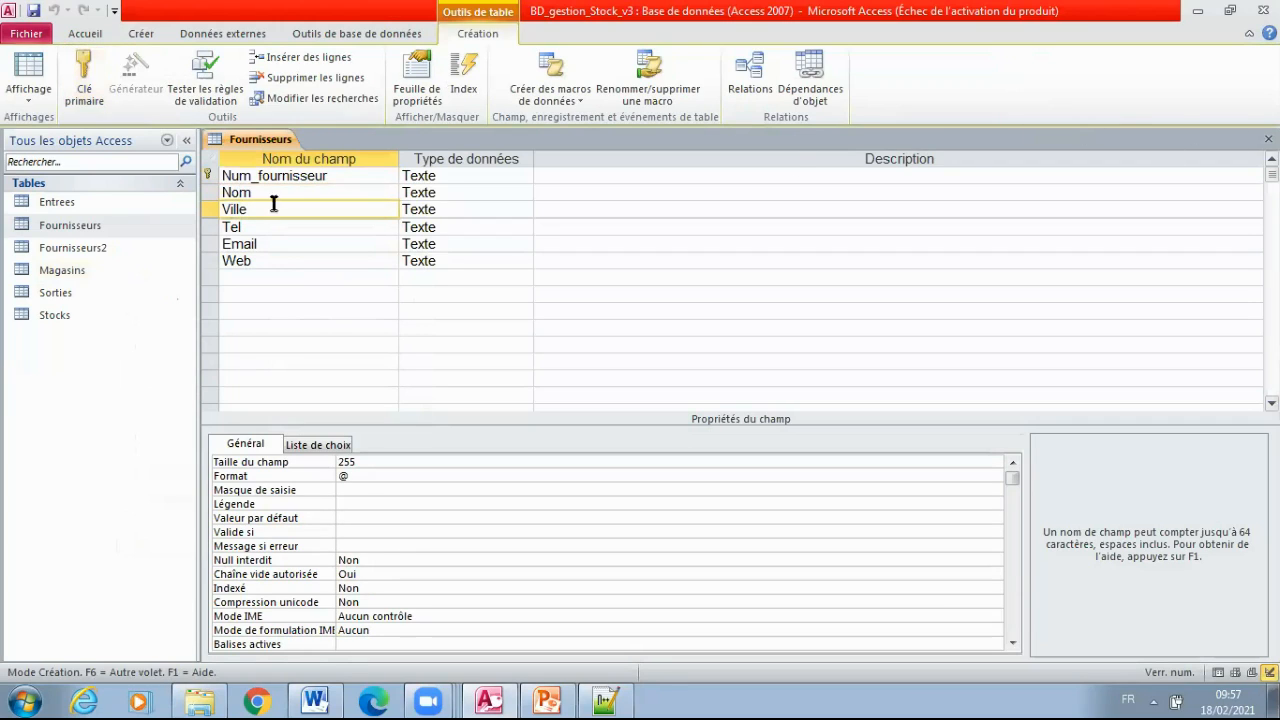
{"action": "right_click", "coordinate": [118, 250]}
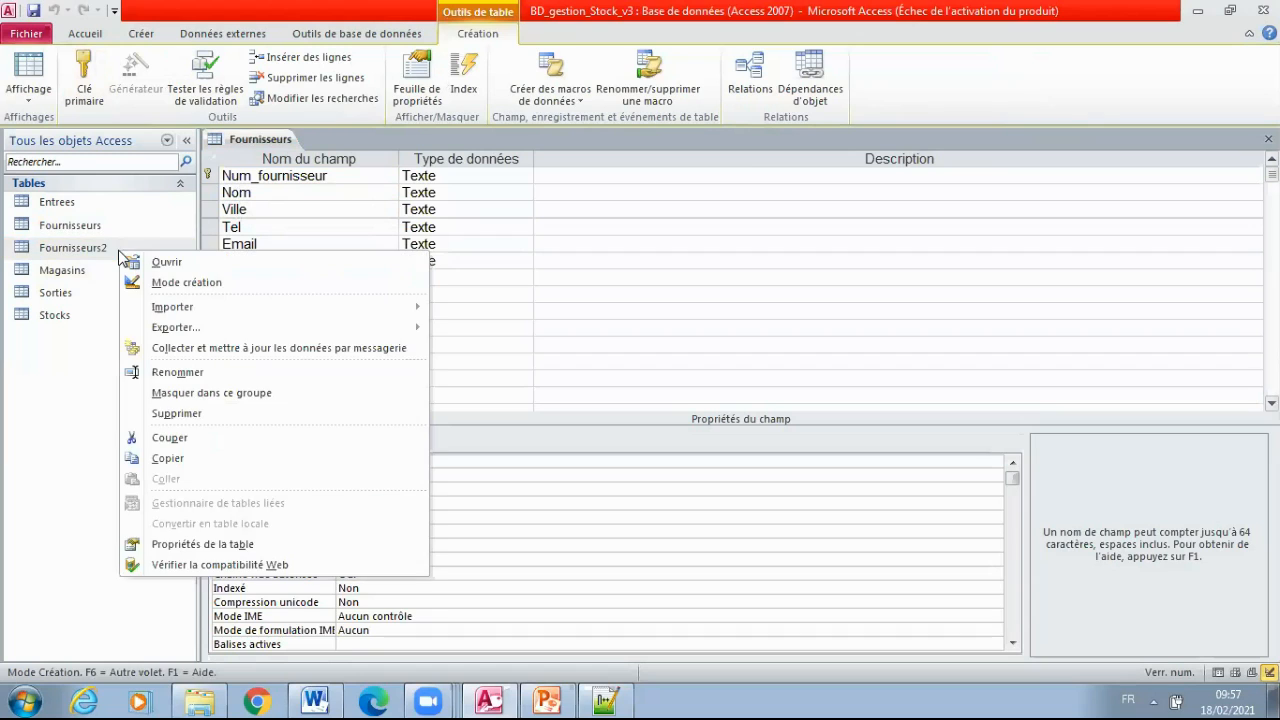
{"action": "left_click", "coordinate": [240, 282]}
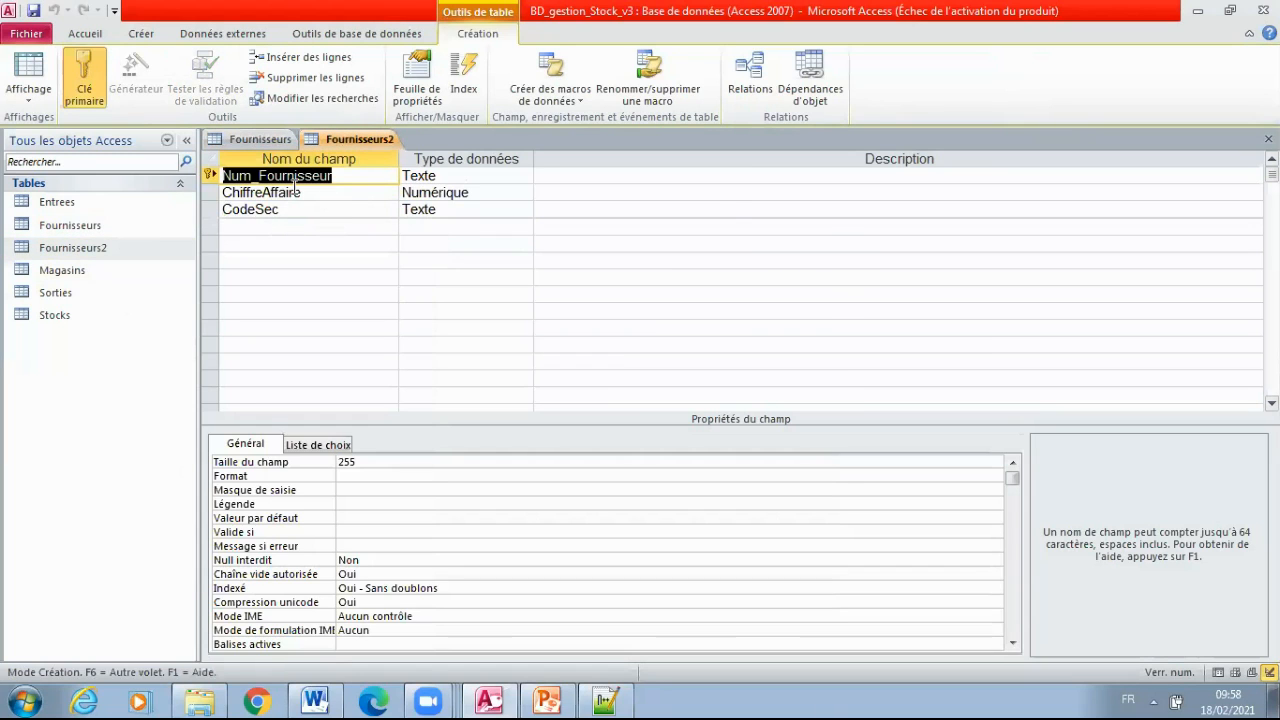
{"action": "left_click", "coordinate": [1268, 140]}
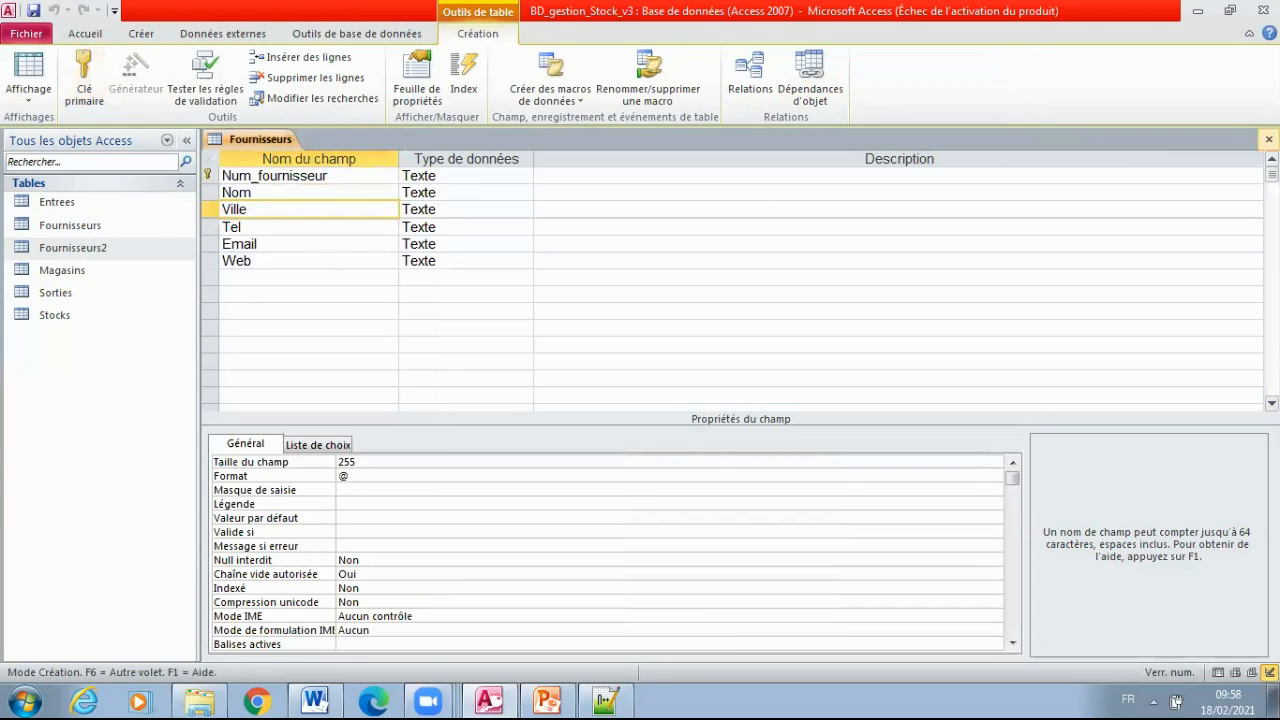
Reopen the Fournisseurs2 design, compare its supplier number field's data type with that in Fournisseurs, and close both tables
{"action": "right_click", "coordinate": [88, 246]}
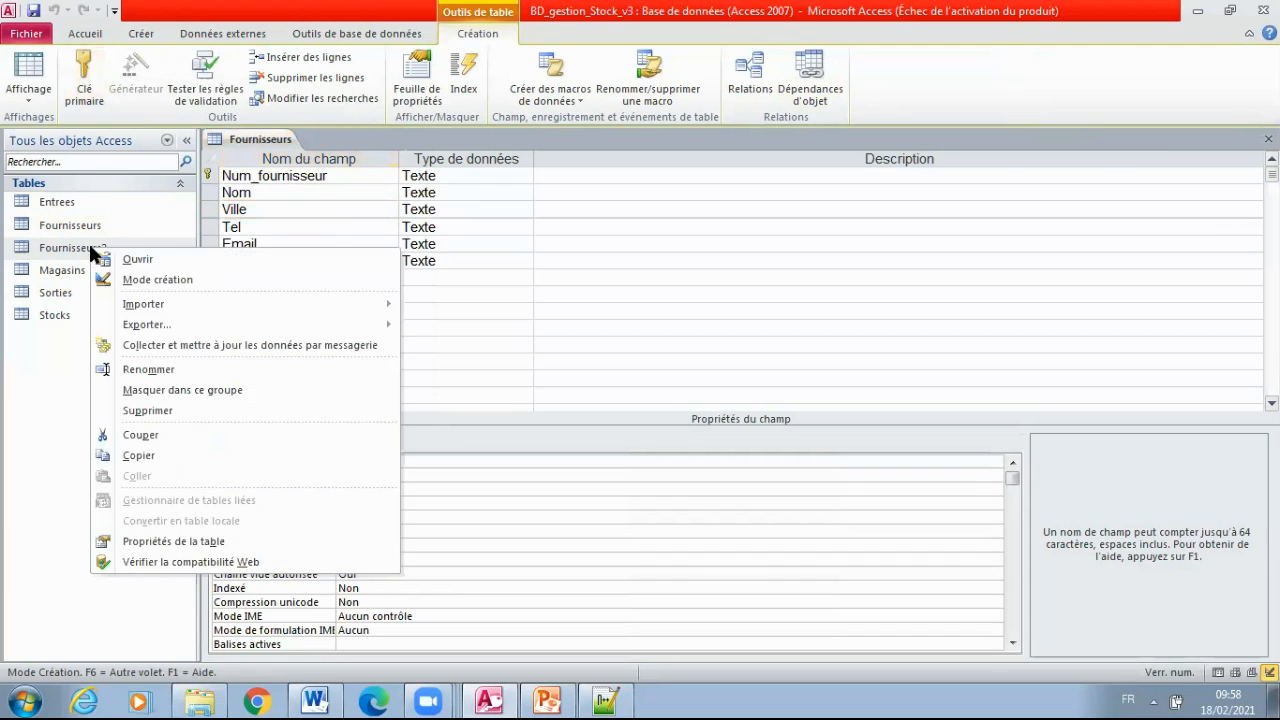
{"action": "left_click", "coordinate": [176, 278]}
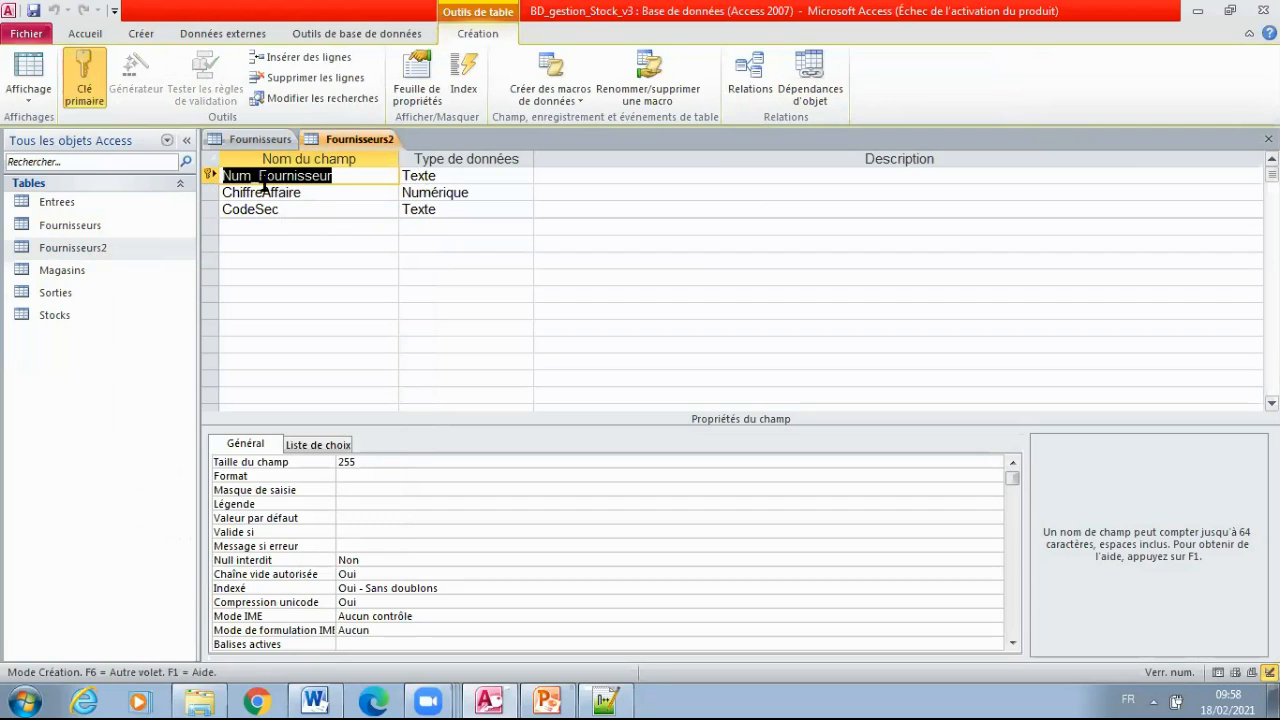
{"action": "key", "text": "Tab"}
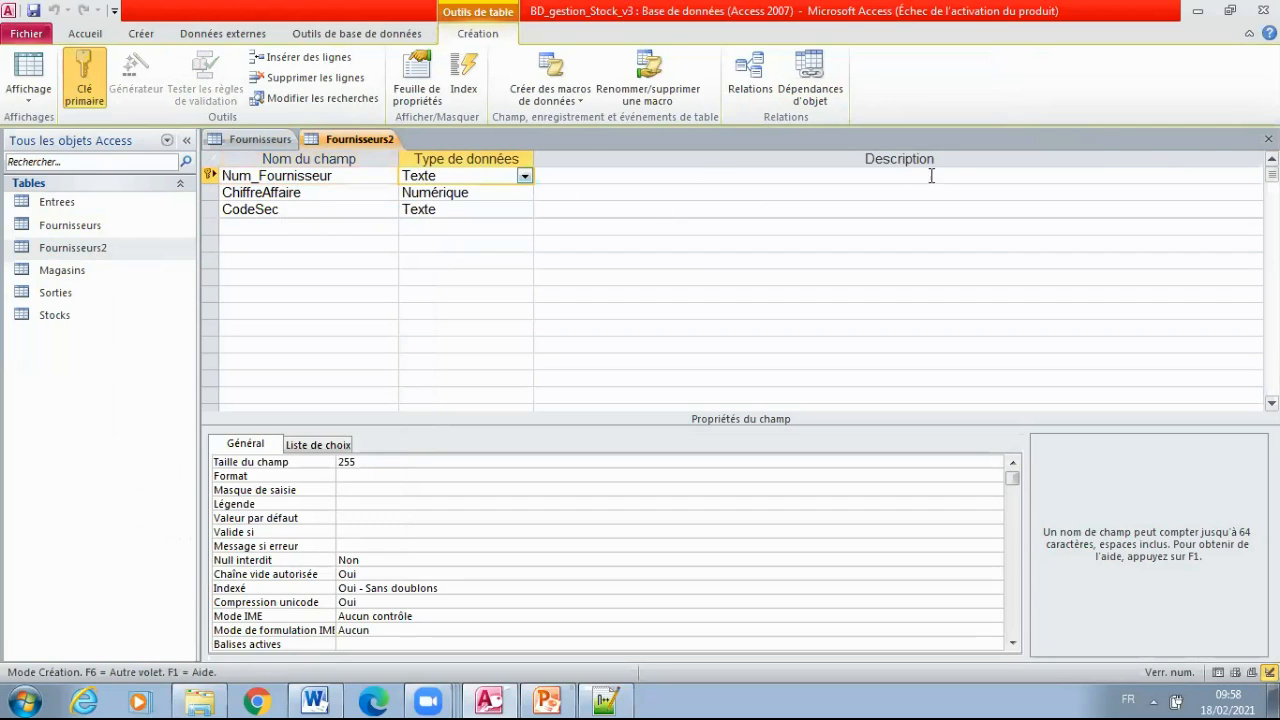
{"action": "left_click", "coordinate": [262, 137]}
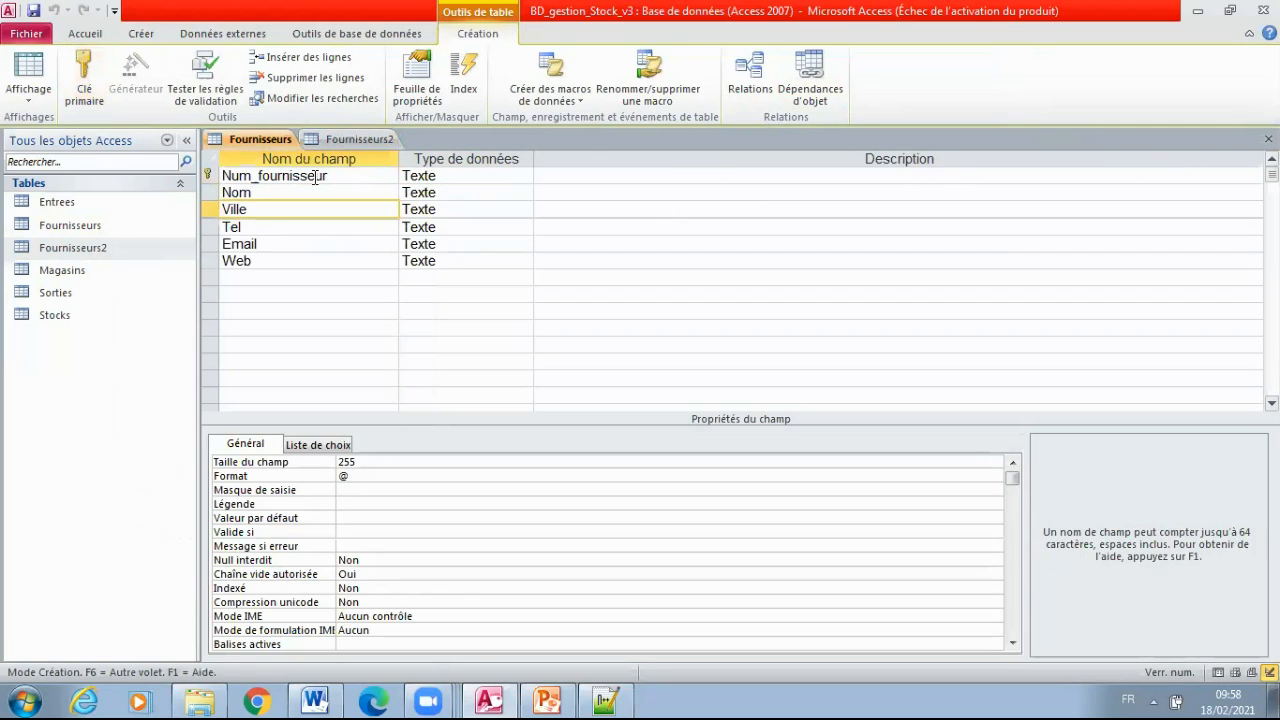
{"action": "left_click", "coordinate": [436, 175]}
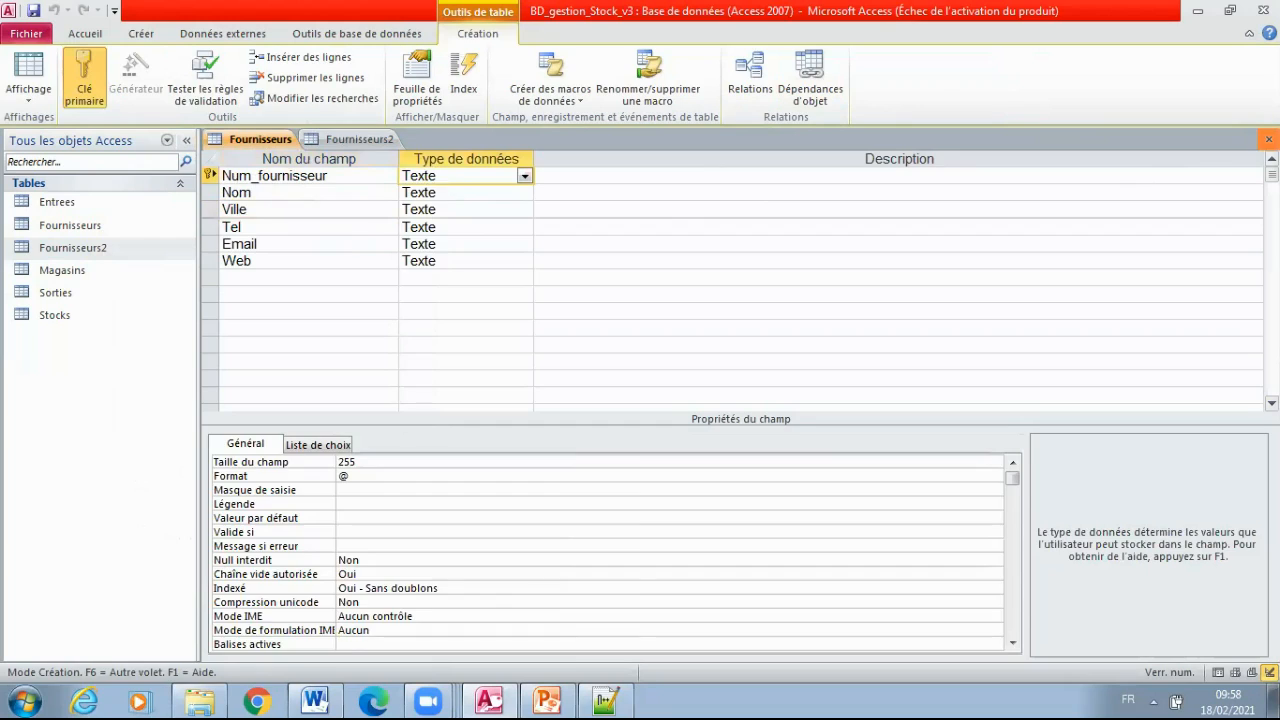
{"action": "left_click", "coordinate": [1268, 138]}
{"action": "left_click", "coordinate": [1268, 138]}
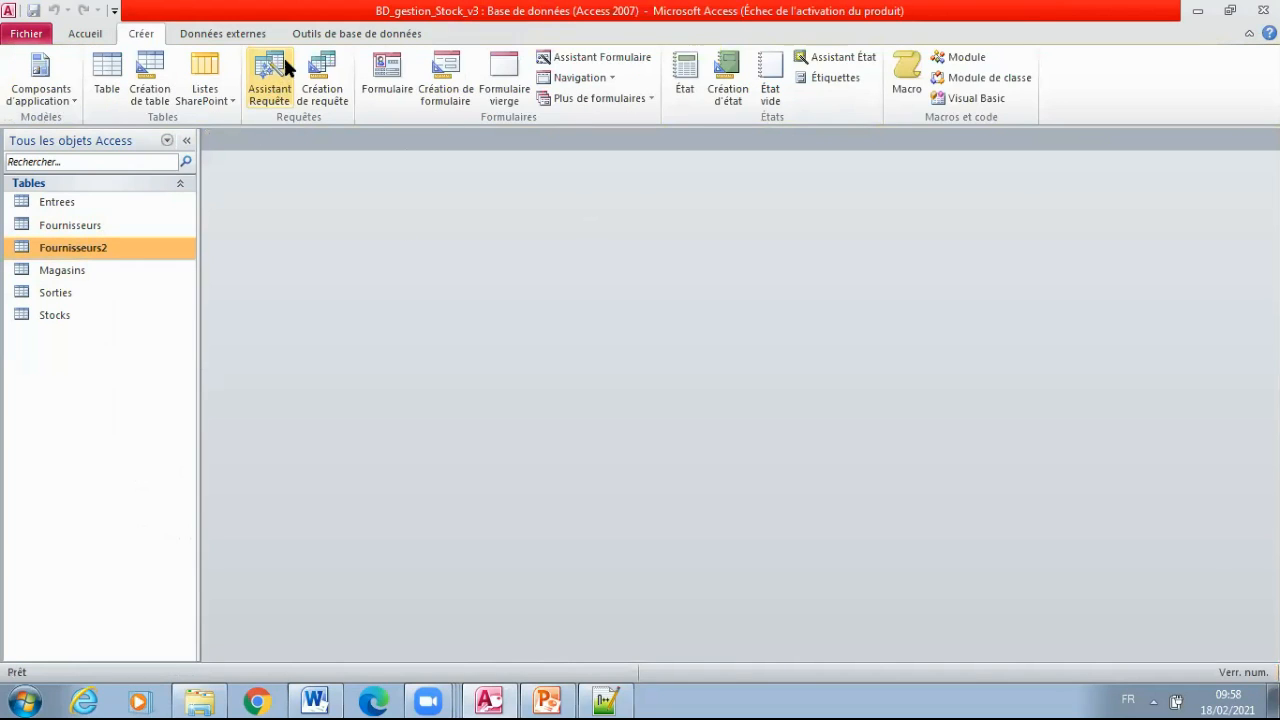
Add the Fournisseurs2 table to the Relations window and place it below Fournisseurs, beside Entrees
{"action": "left_click", "coordinate": [358, 38]}
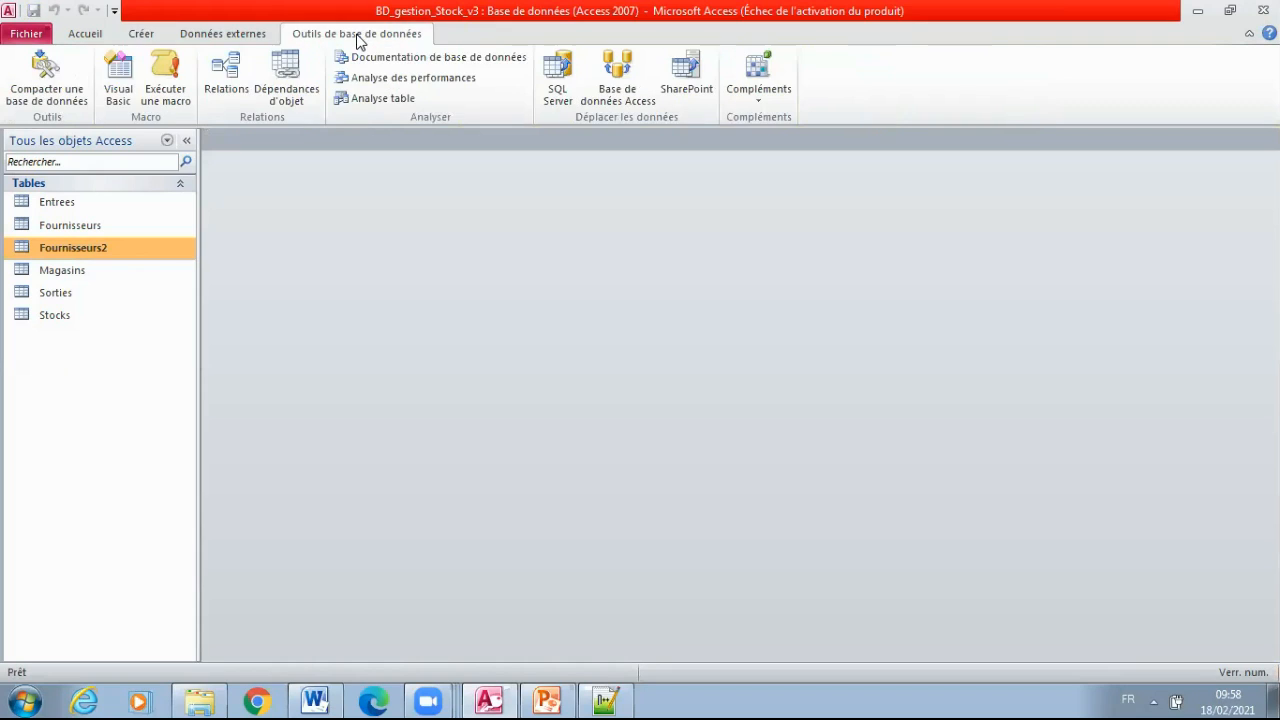
{"action": "left_click", "coordinate": [225, 88]}
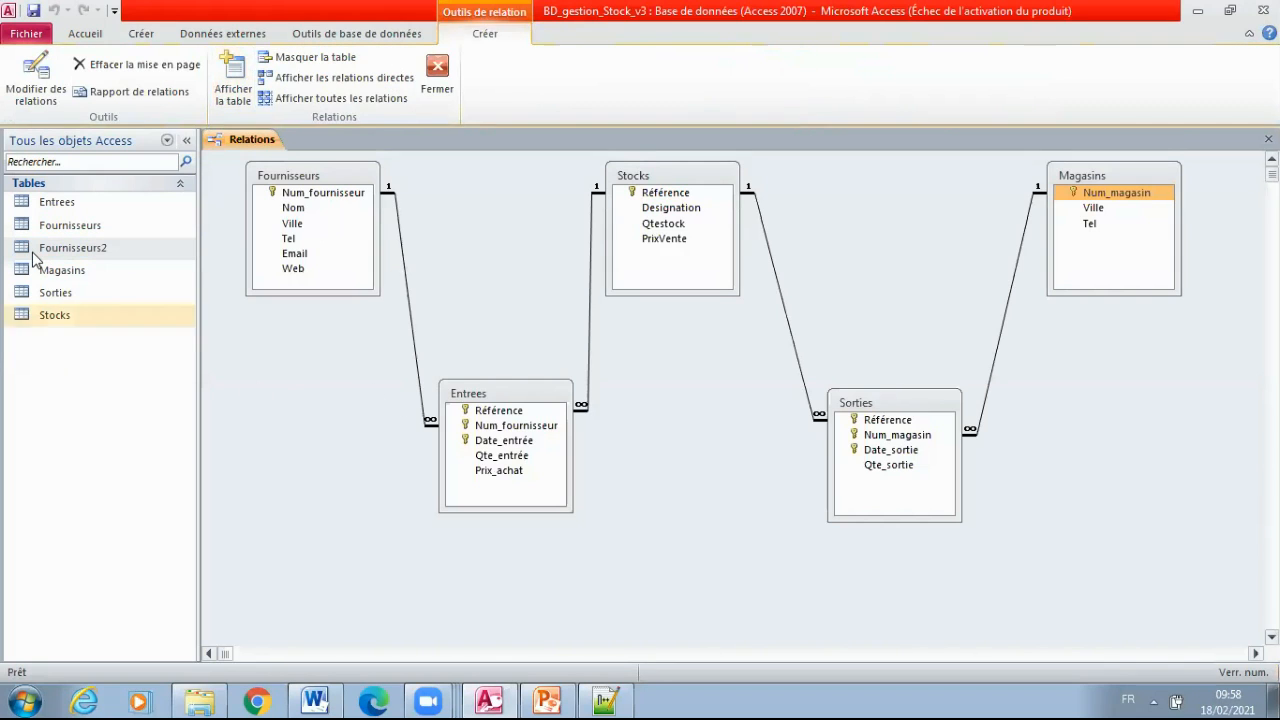
{"action": "right_click", "coordinate": [270, 394]}
{"action": "left_click", "coordinate": [362, 406]}
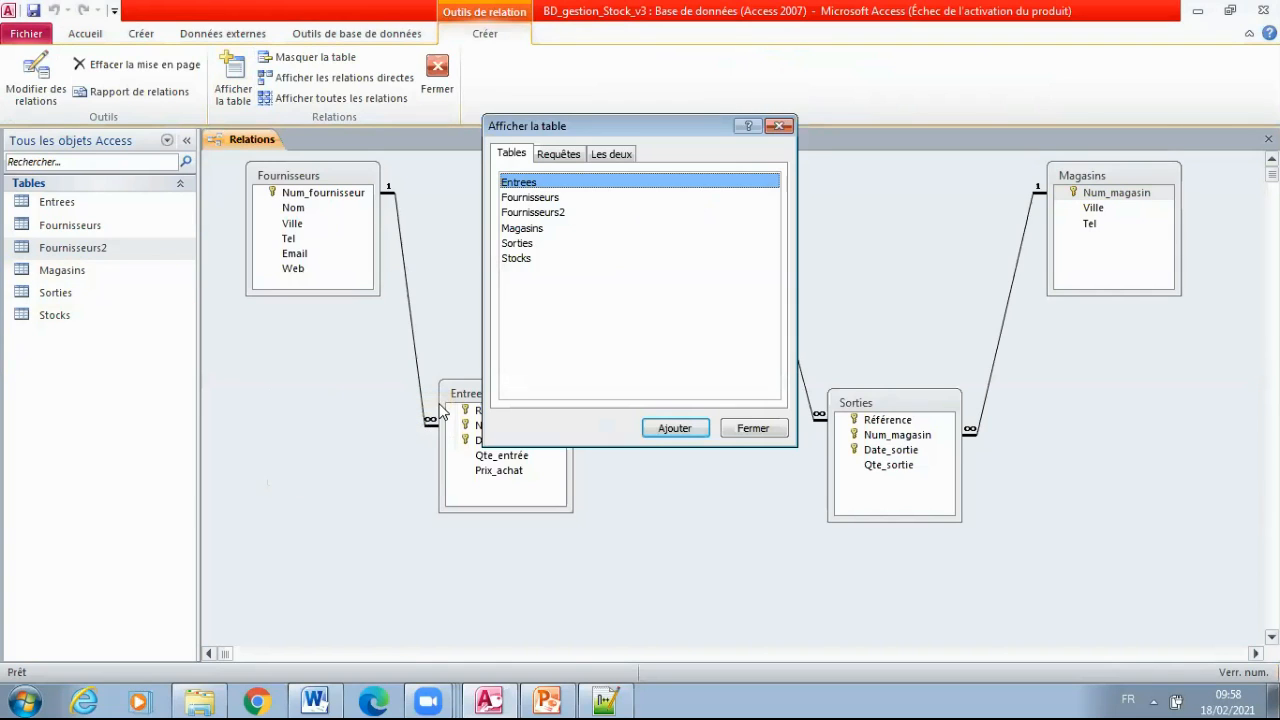
{"action": "double_click", "coordinate": [556, 213]}
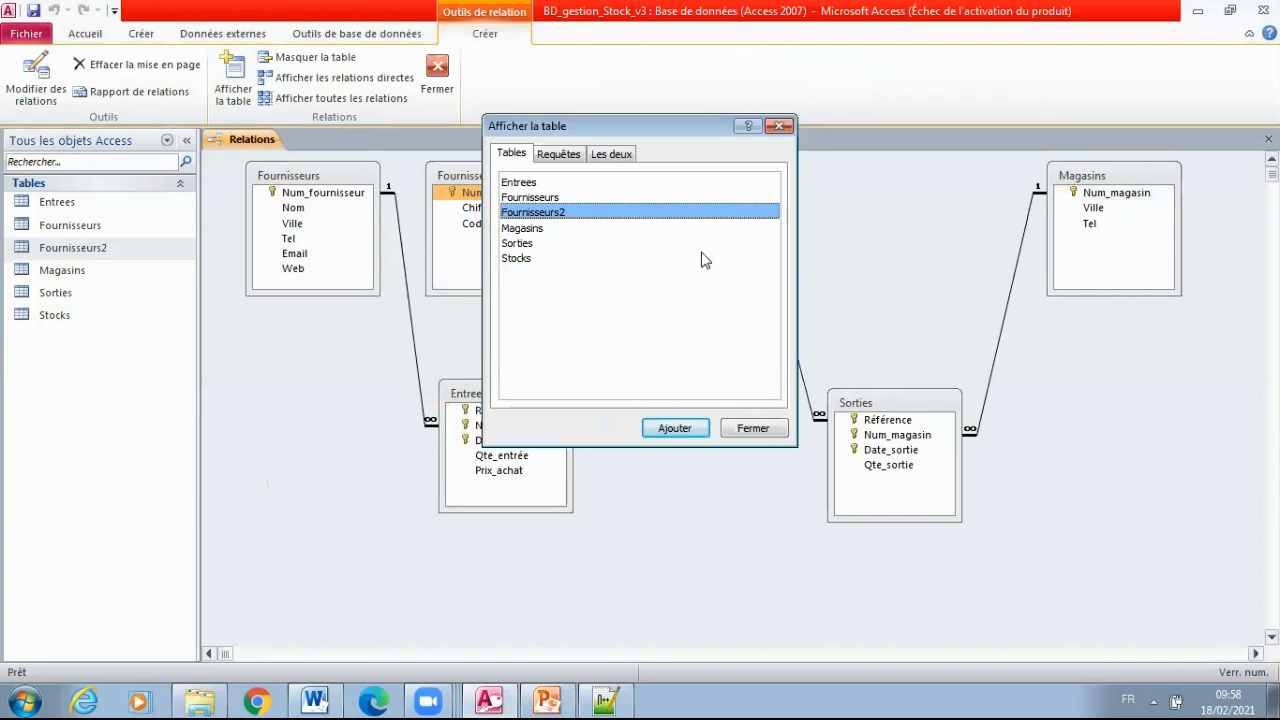
{"action": "left_click", "coordinate": [758, 430]}
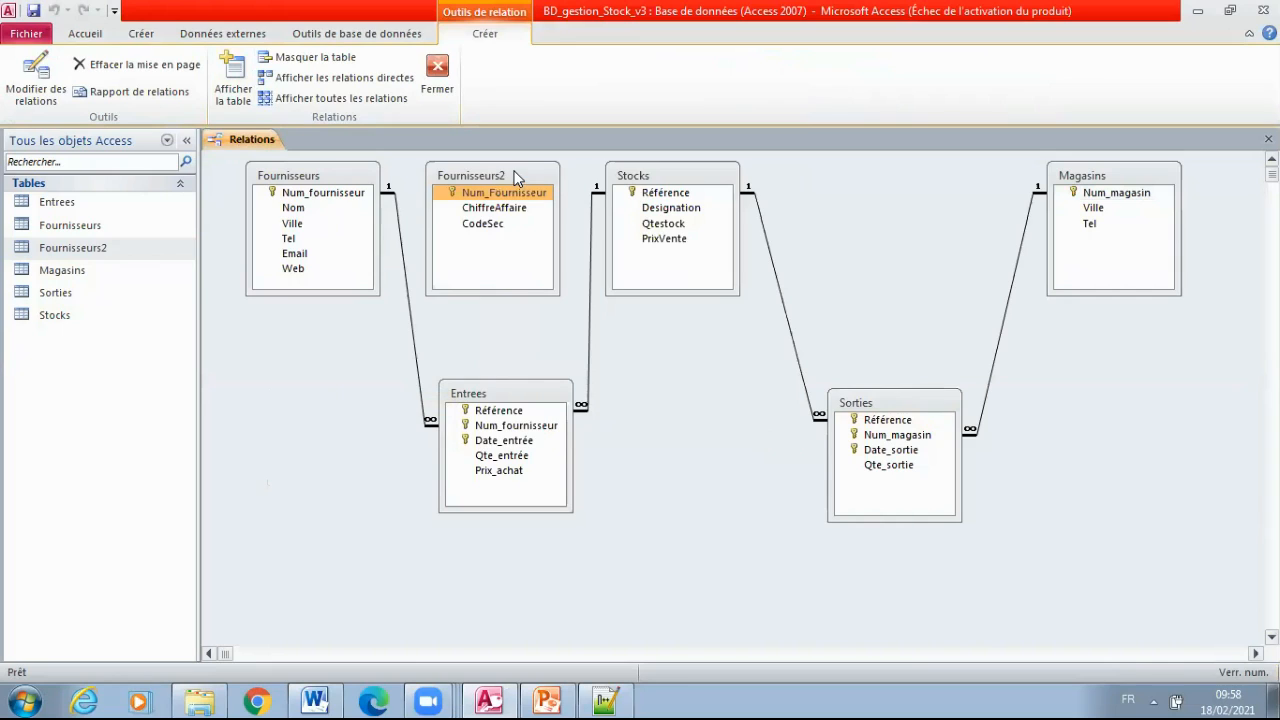
{"action": "left_click_drag", "start_coordinate": [516, 177], "coordinate": [312, 401]}
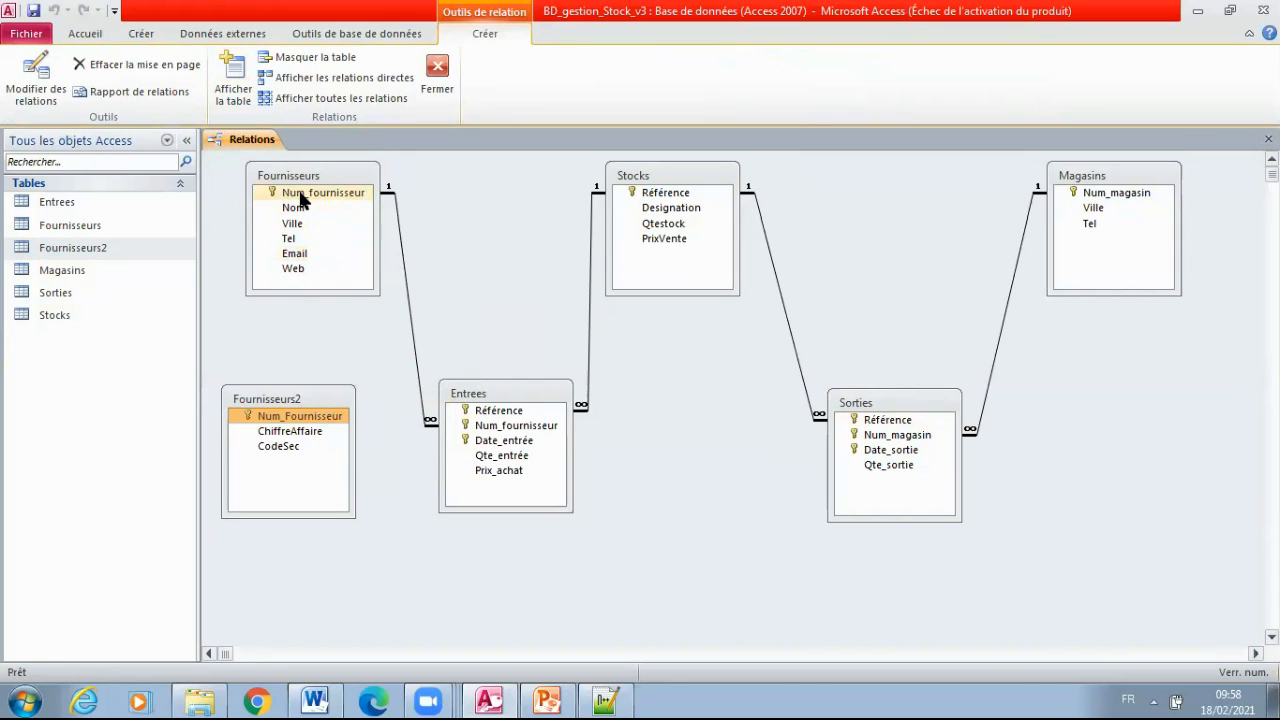
Create a relationship from Num_fournisseur in Fournisseurs to Num_Fournisseur in Fournisseurs2 with referential integrity enforced
{"action": "left_click_drag", "start_coordinate": [303, 196], "coordinate": [272, 425]}
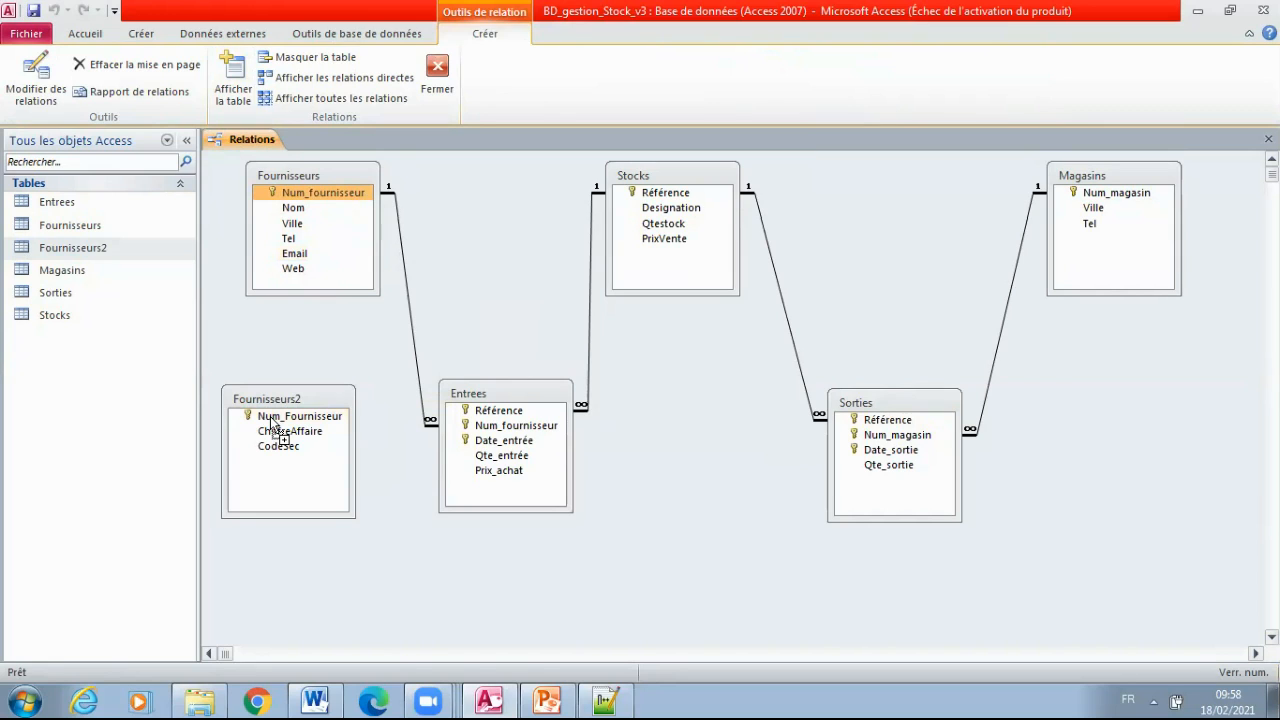
{"action": "left_click_drag", "start_coordinate": [272, 425], "coordinate": [275, 428]}
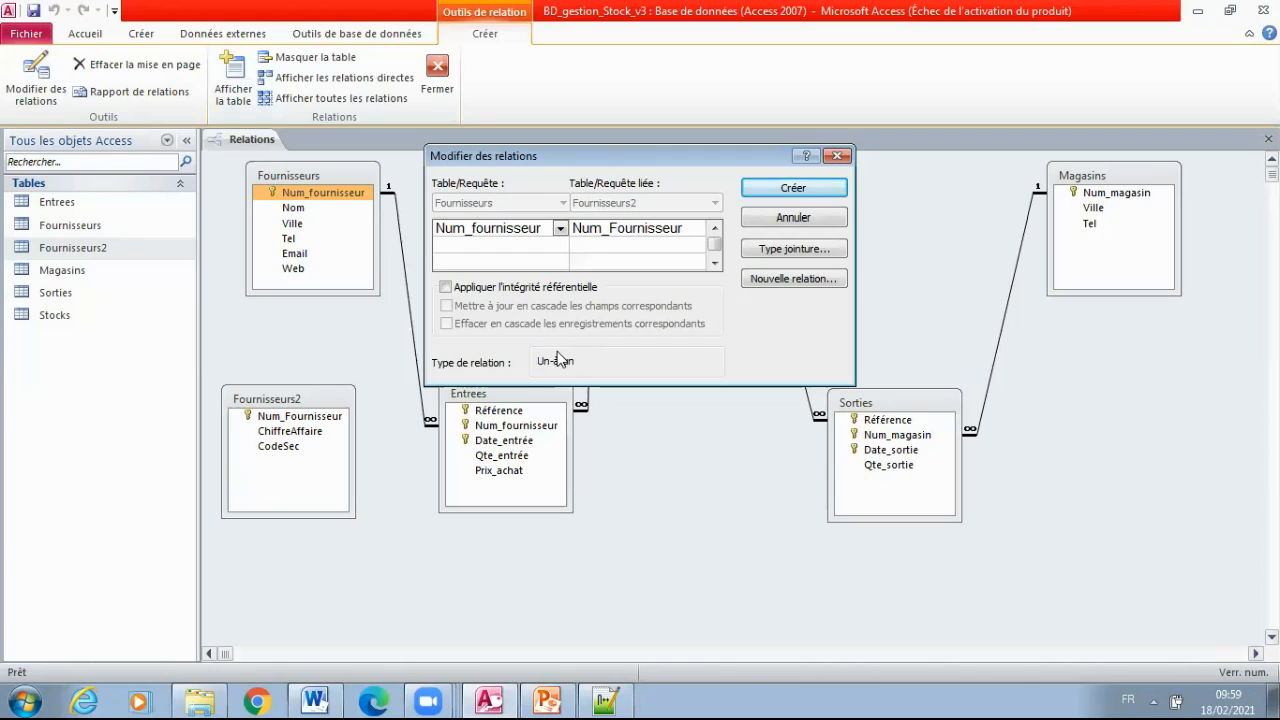
{"action": "left_click", "coordinate": [446, 288]}
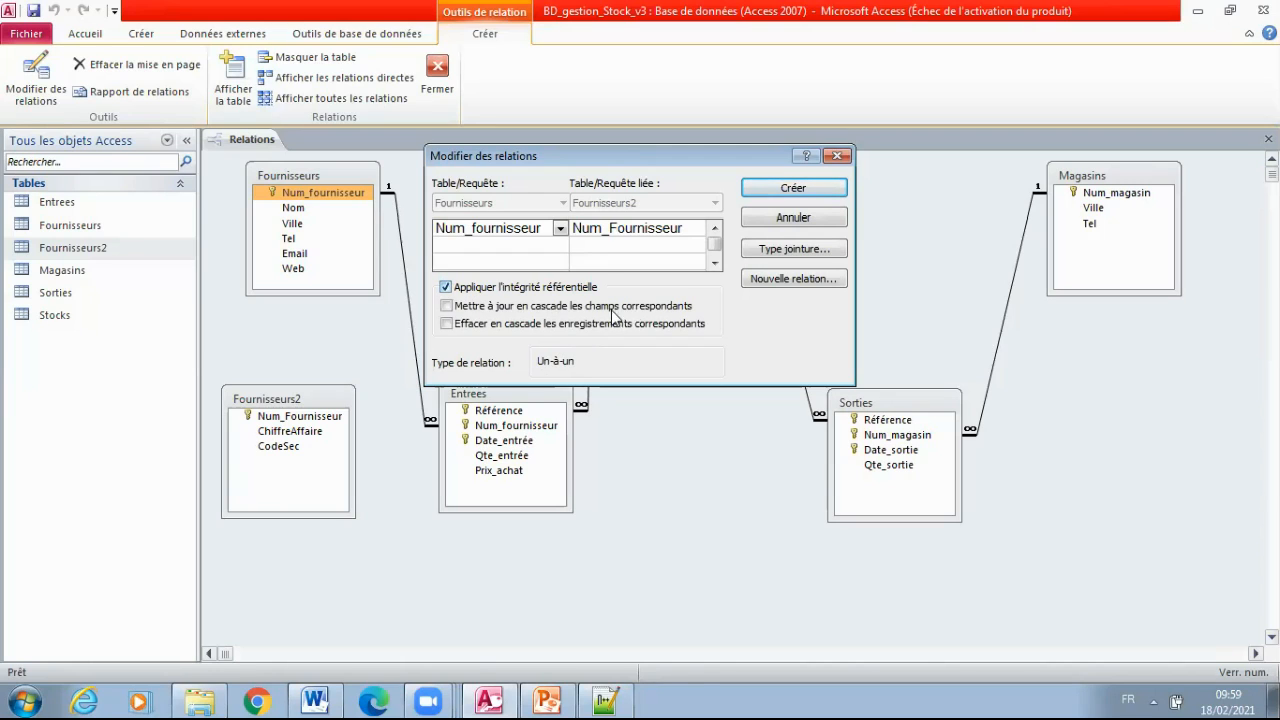
{"action": "left_click", "coordinate": [790, 189]}
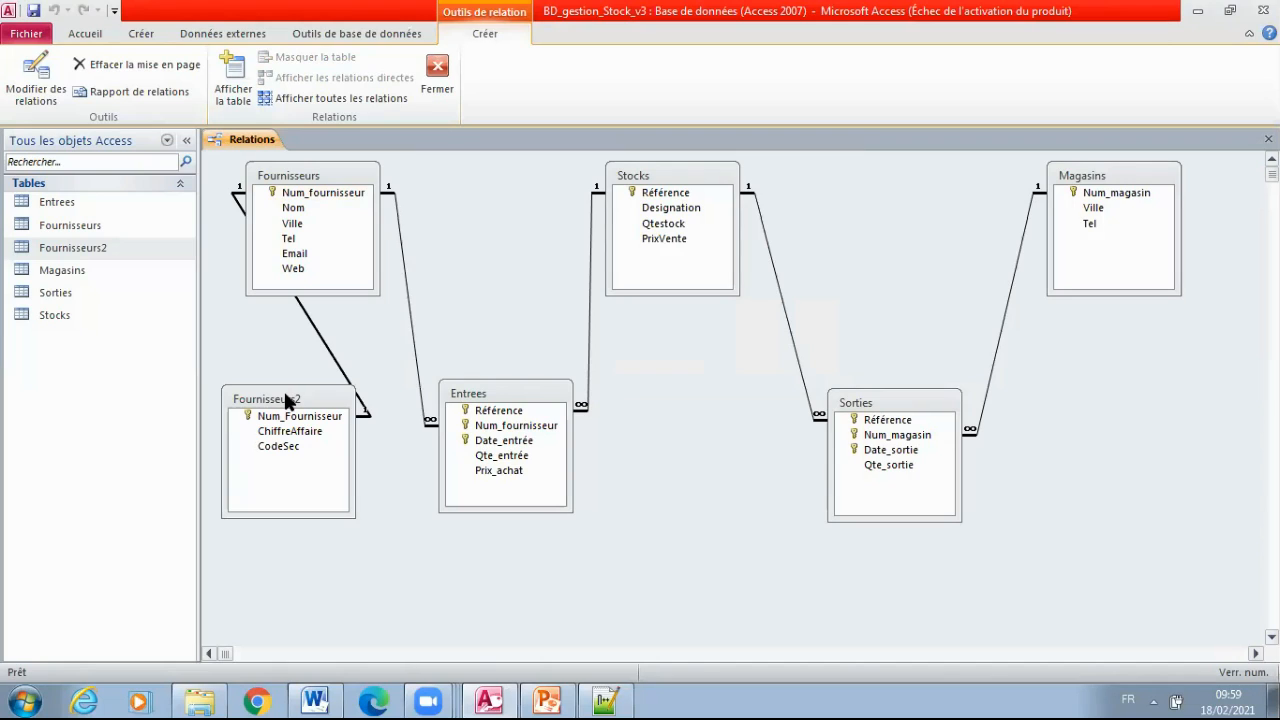
Shift Fournisseurs toward Stocks with Fournisseurs2 just below it, and close the Relations window, saving its layout
{"action": "left_click_drag", "start_coordinate": [285, 400], "coordinate": [264, 526]}
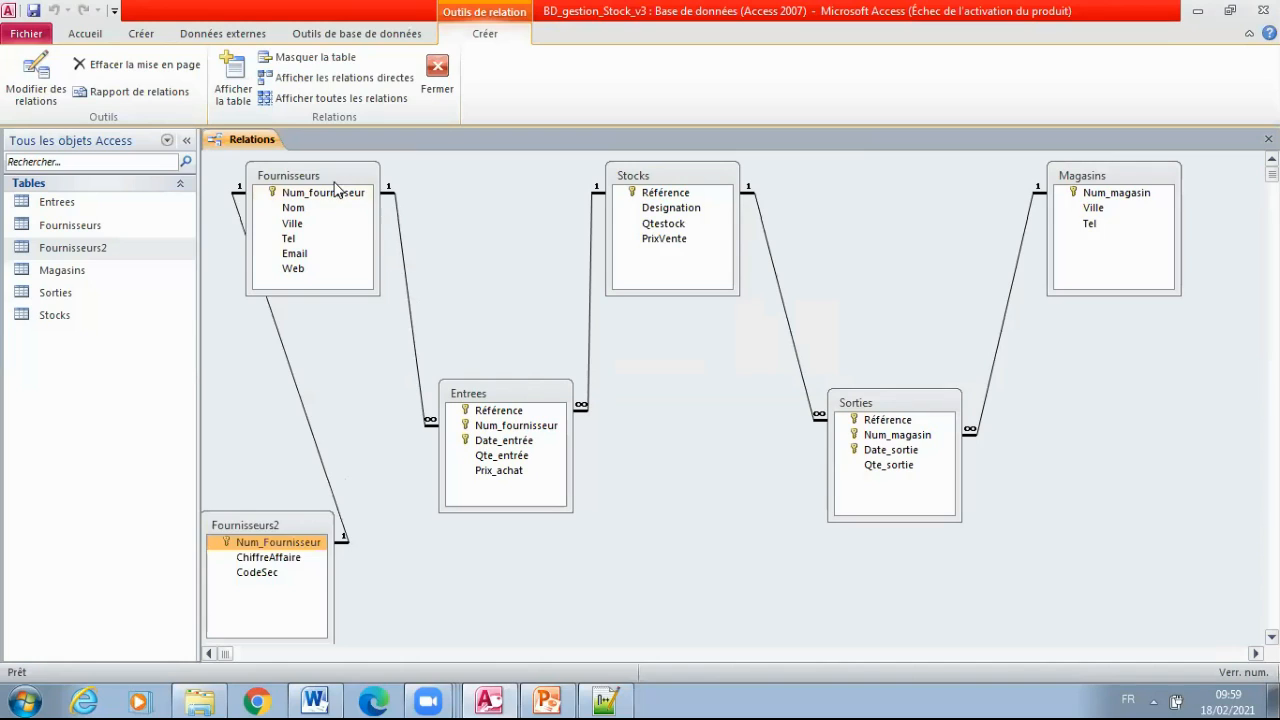
{"action": "left_click_drag", "start_coordinate": [343, 186], "coordinate": [438, 198]}
{"action": "left_click_drag", "start_coordinate": [283, 517], "coordinate": [272, 362]}
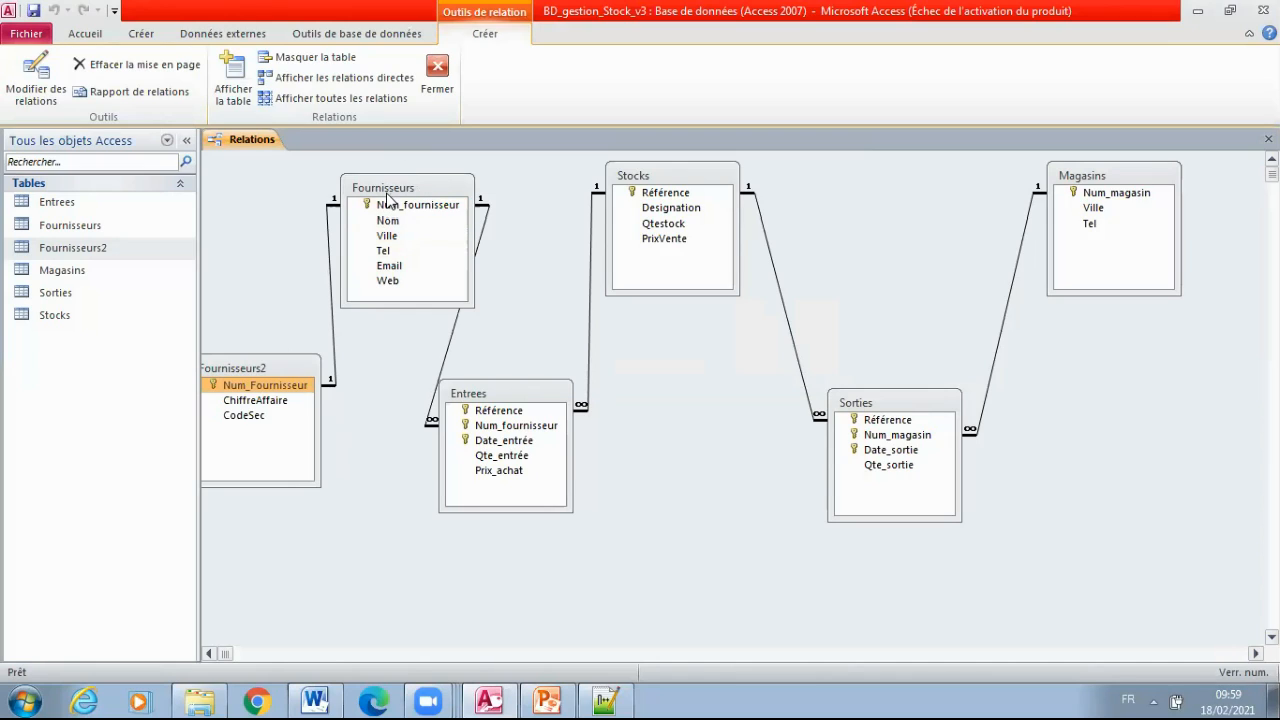
{"action": "left_click", "coordinate": [241, 392]}
{"action": "left_click_drag", "start_coordinate": [433, 180], "coordinate": [402, 163]}
{"action": "left_click_drag", "start_coordinate": [263, 371], "coordinate": [296, 351]}
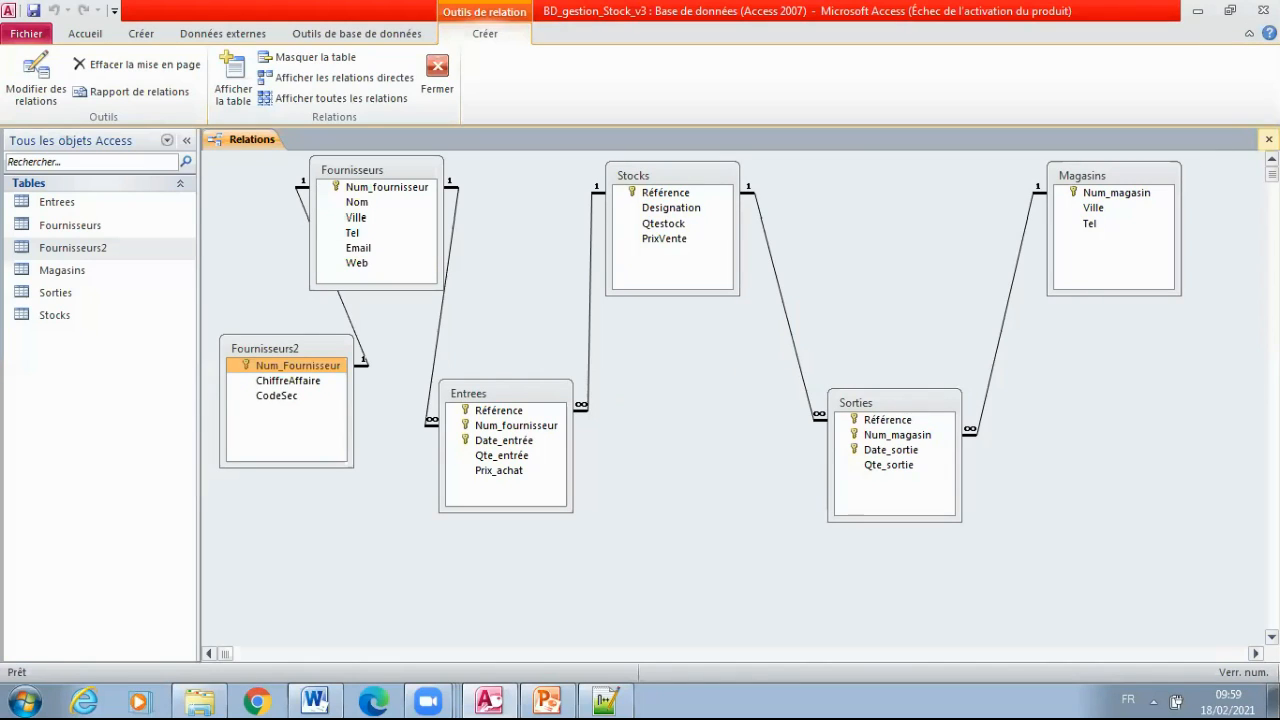
{"action": "left_click", "coordinate": [1268, 139]}
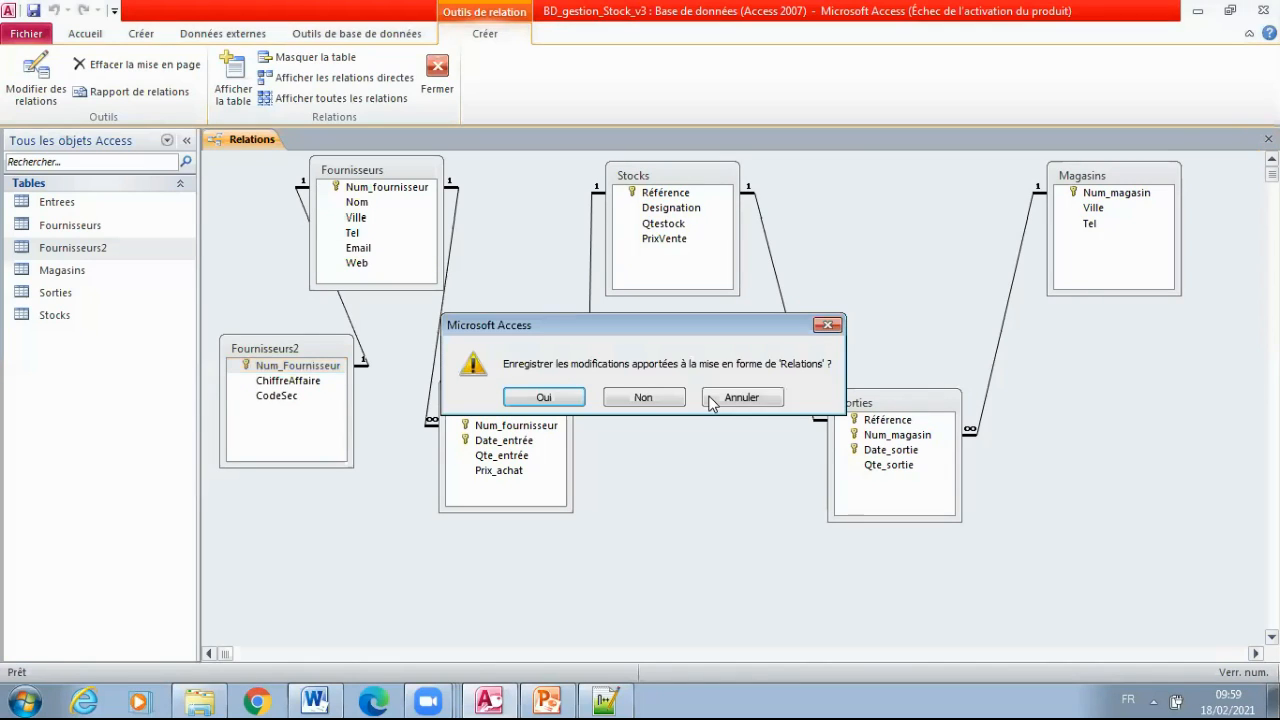
{"action": "left_click", "coordinate": [545, 398]}
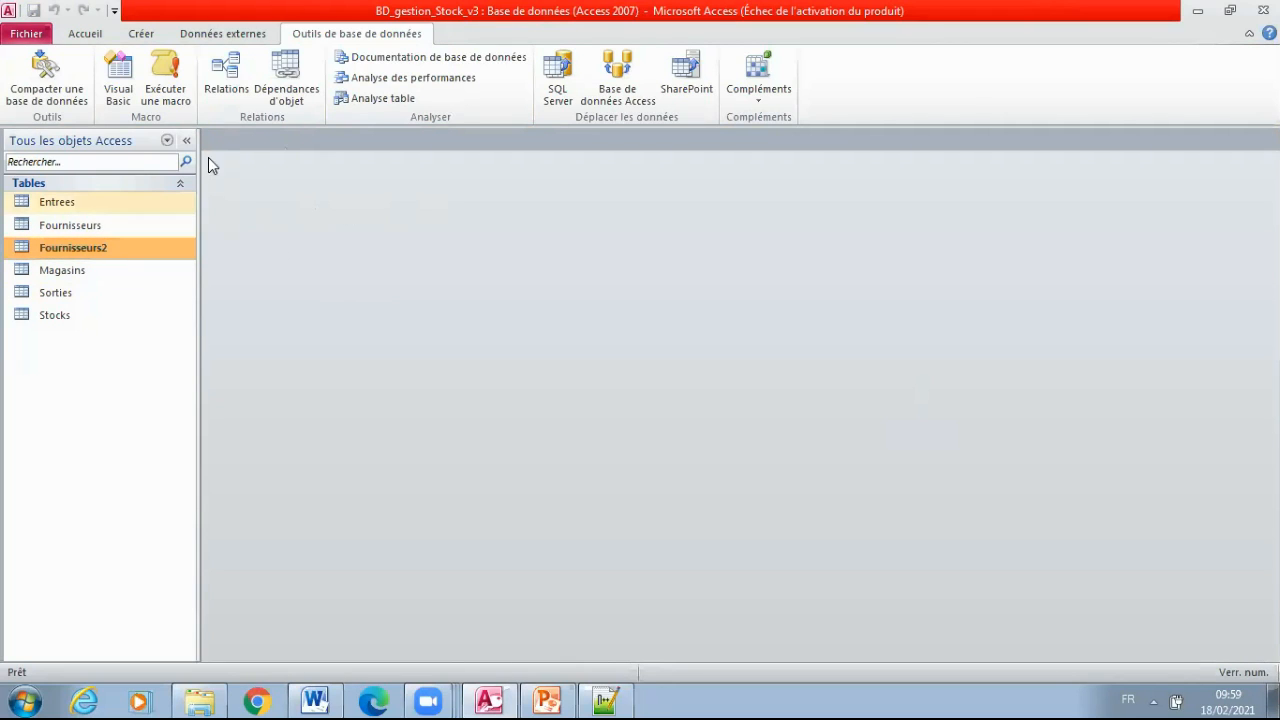
Reopen the Relations window to check the saved link between Fournisseurs and Fournisseurs2, and close it again
{"action": "left_click", "coordinate": [214, 78]}
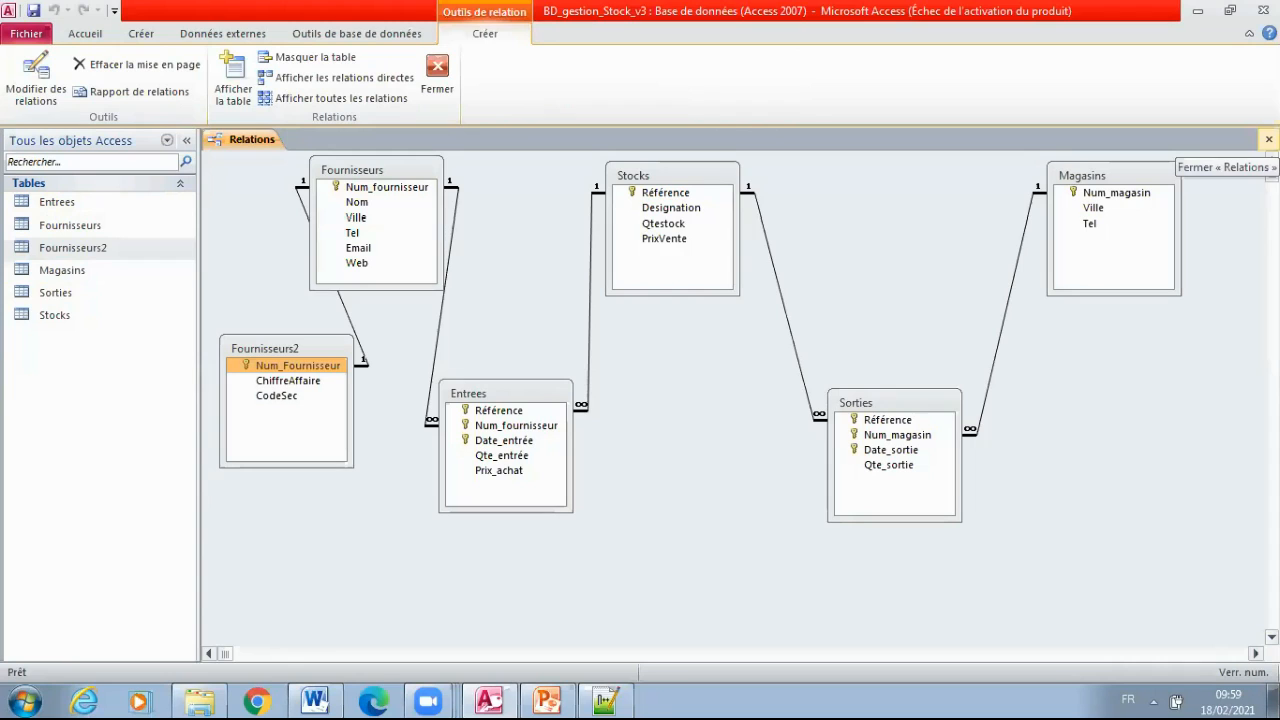
{"action": "left_click", "coordinate": [1268, 139]}
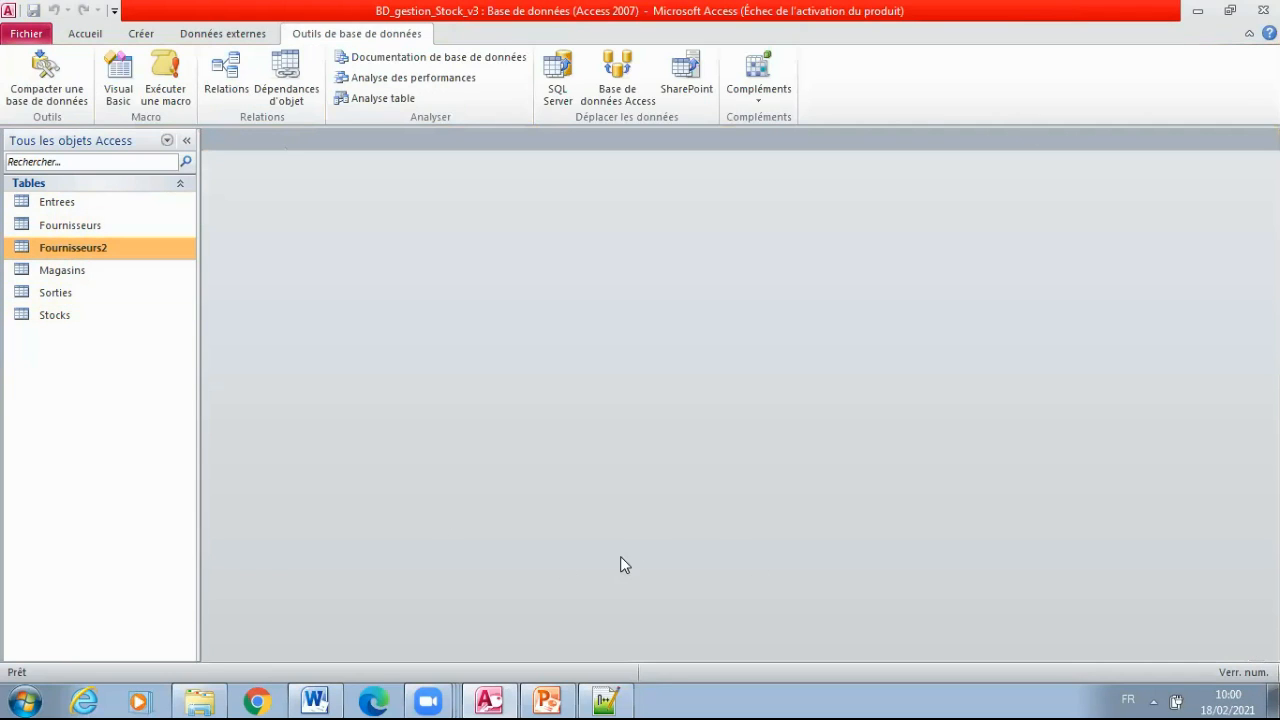
Switch to the PowerPoint course presentation, start the slide show at slide 36 and advance to the referential integrity slide
{"action": "left_click", "coordinate": [545, 700]}
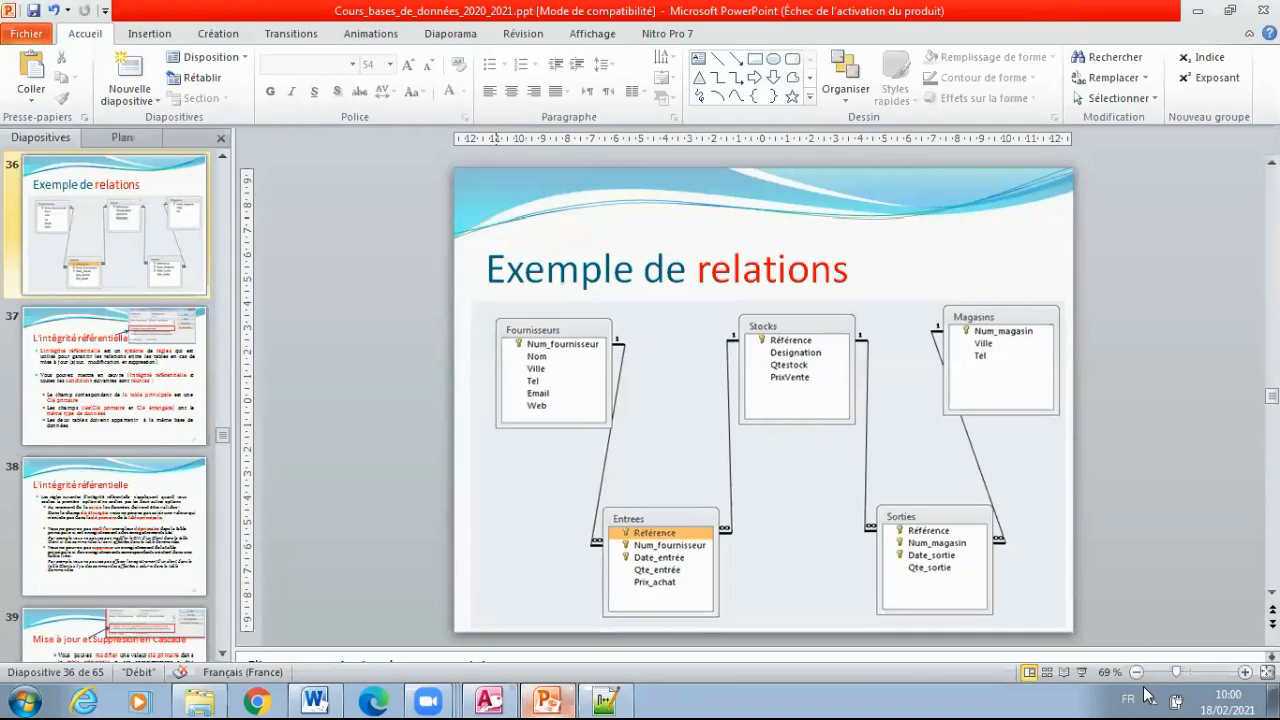
{"action": "left_click", "coordinate": [1083, 672]}
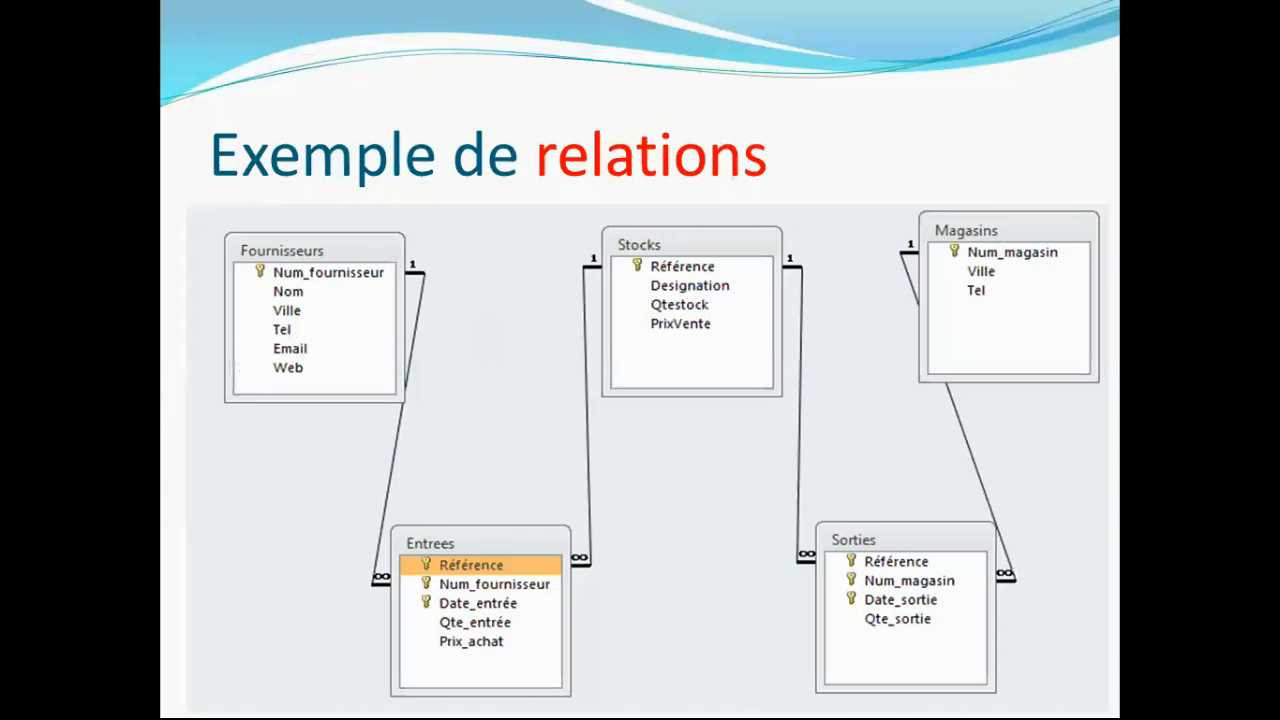
{"action": "key", "text": "Right"}
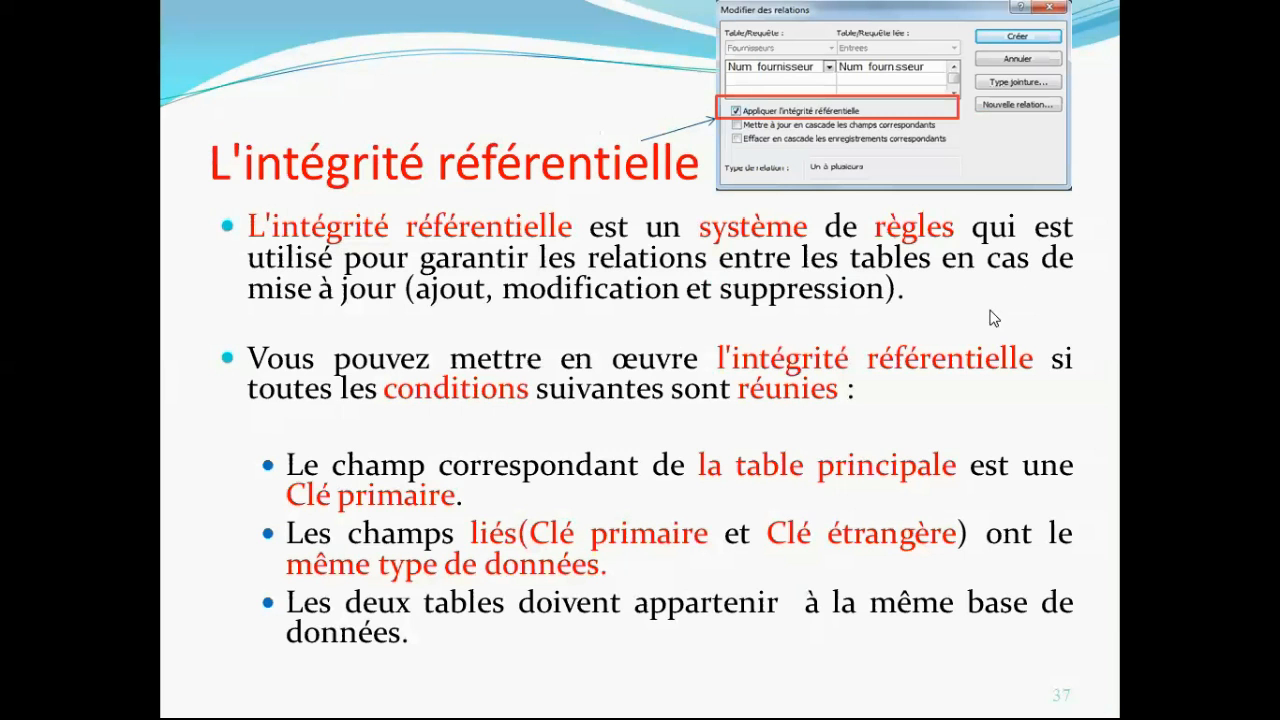